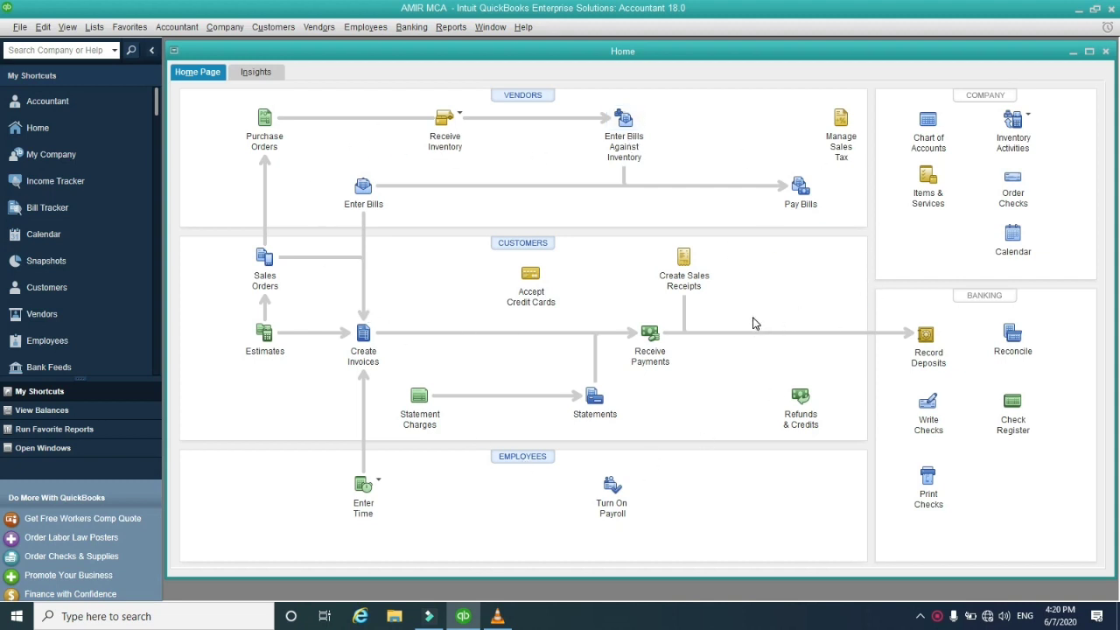
click(497, 619)
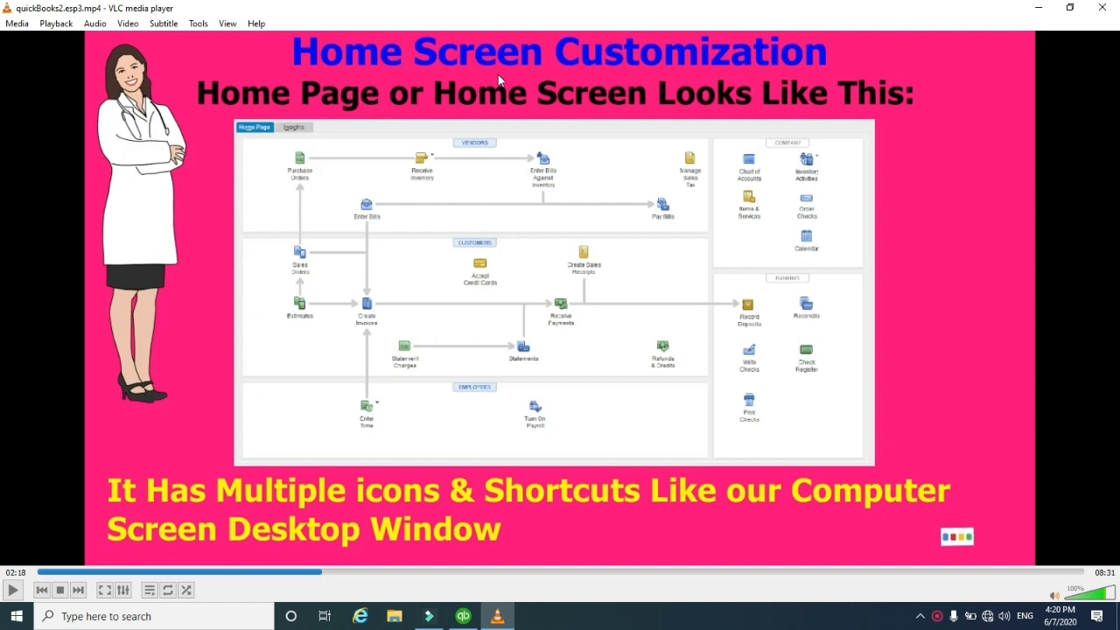
click(463, 616)
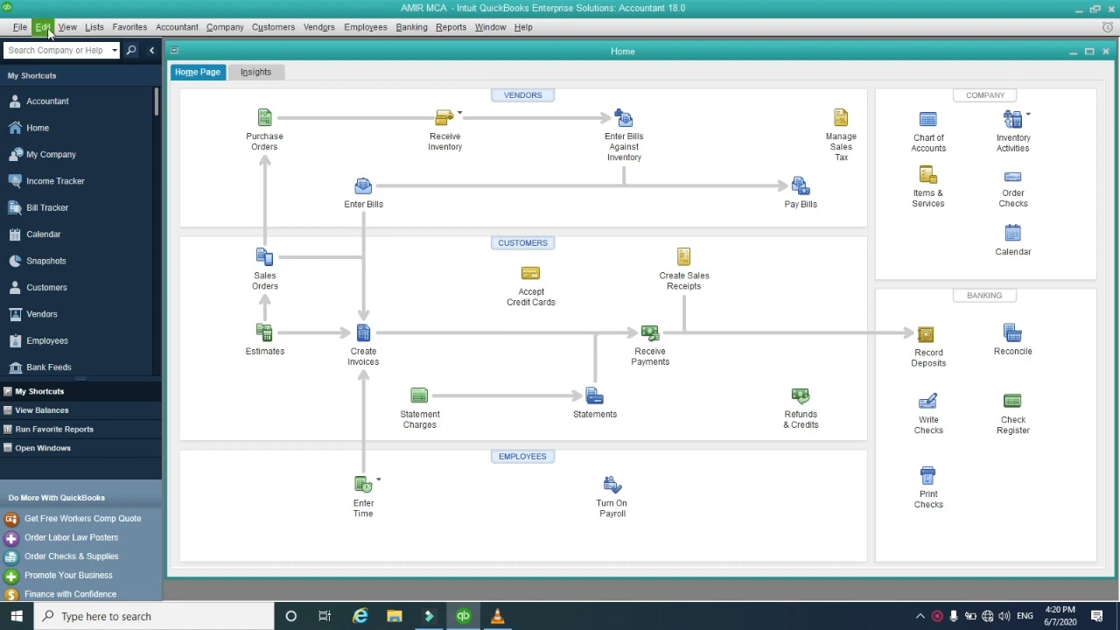
- Show Desktop View's Company Preferences with its Home page feature list, and shift the window left
click(44, 28)
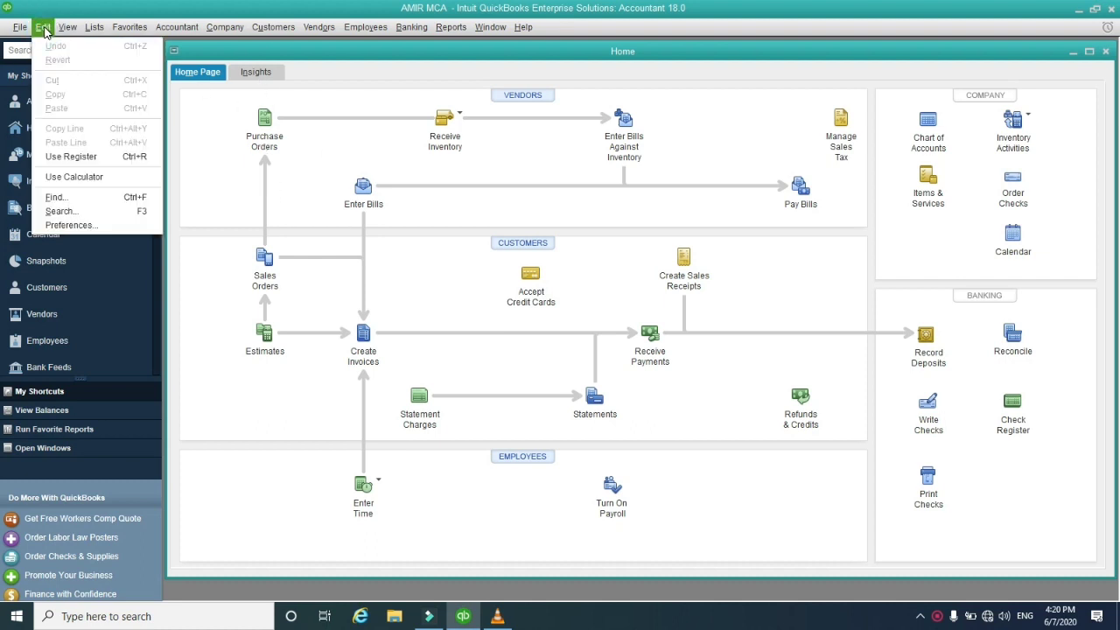
click(75, 229)
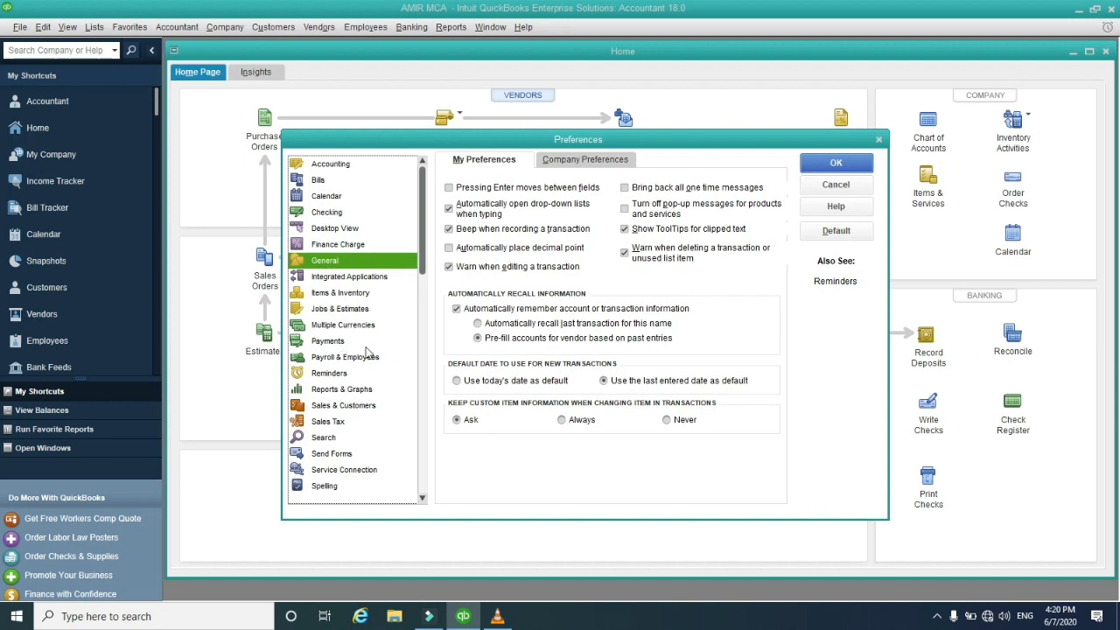
click(321, 233)
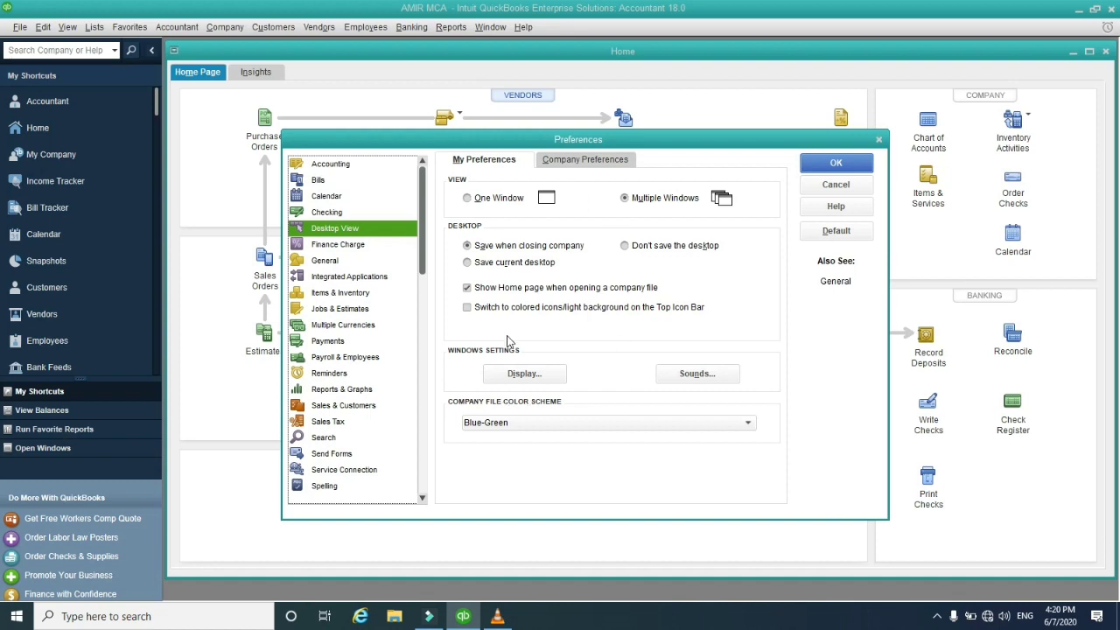
click(578, 161)
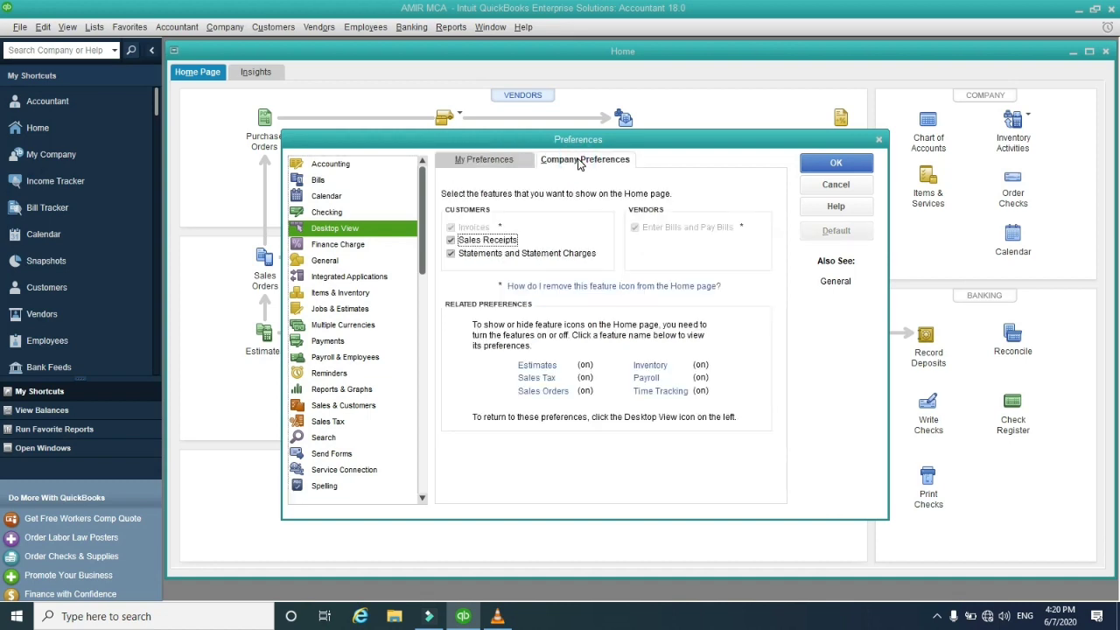
drag(632, 143, 498, 138)
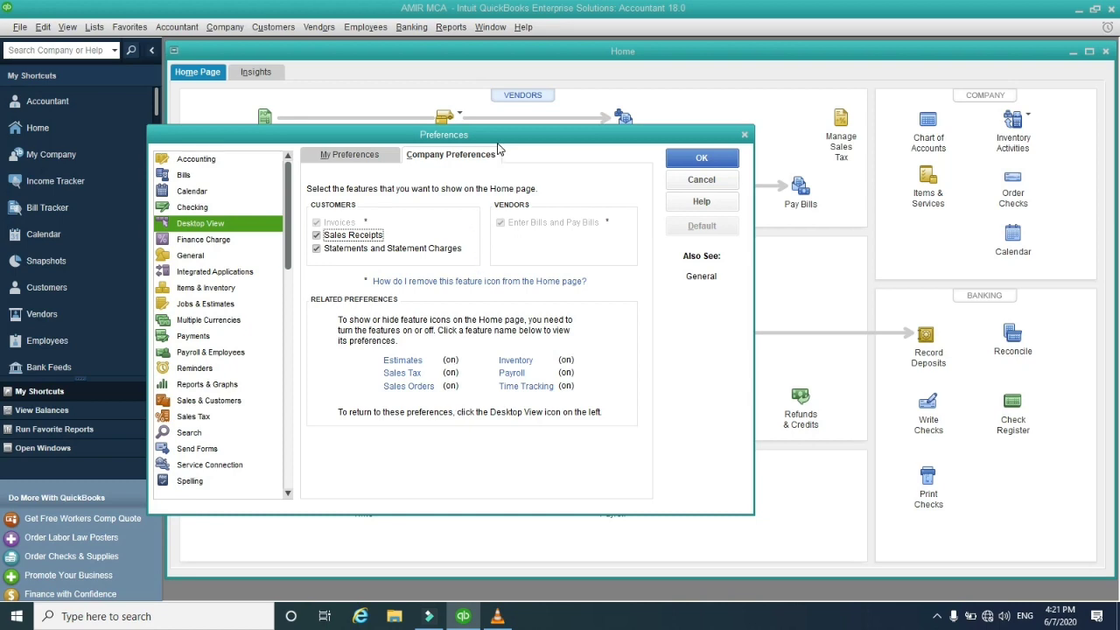
- Set 'Do you charge sales tax?' to No and accept closing all open windows
drag(499, 138, 393, 176)
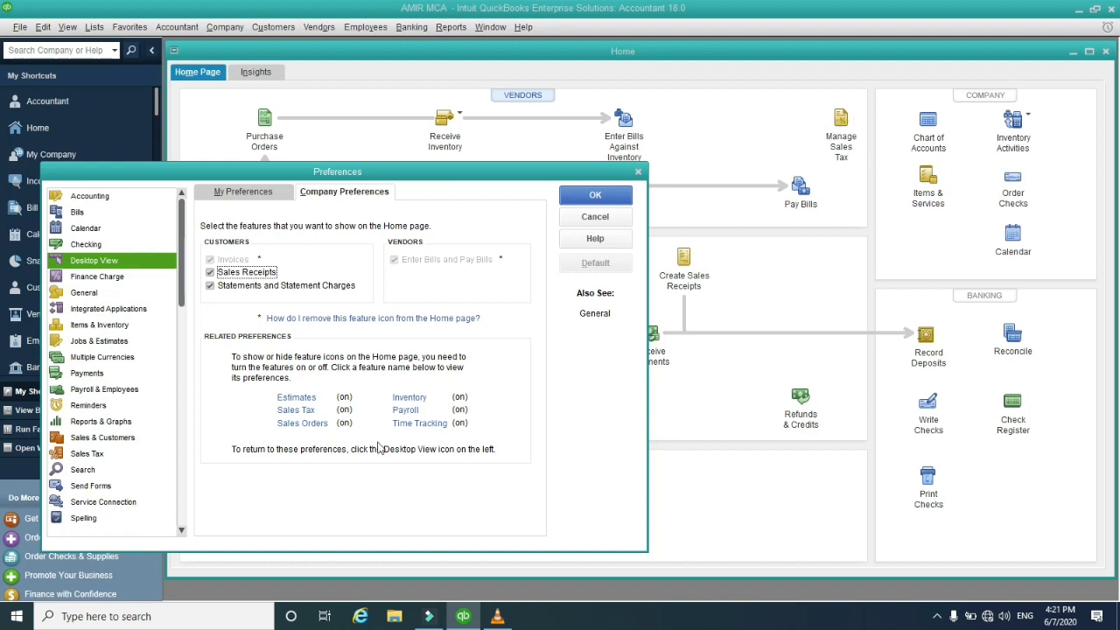
click(298, 411)
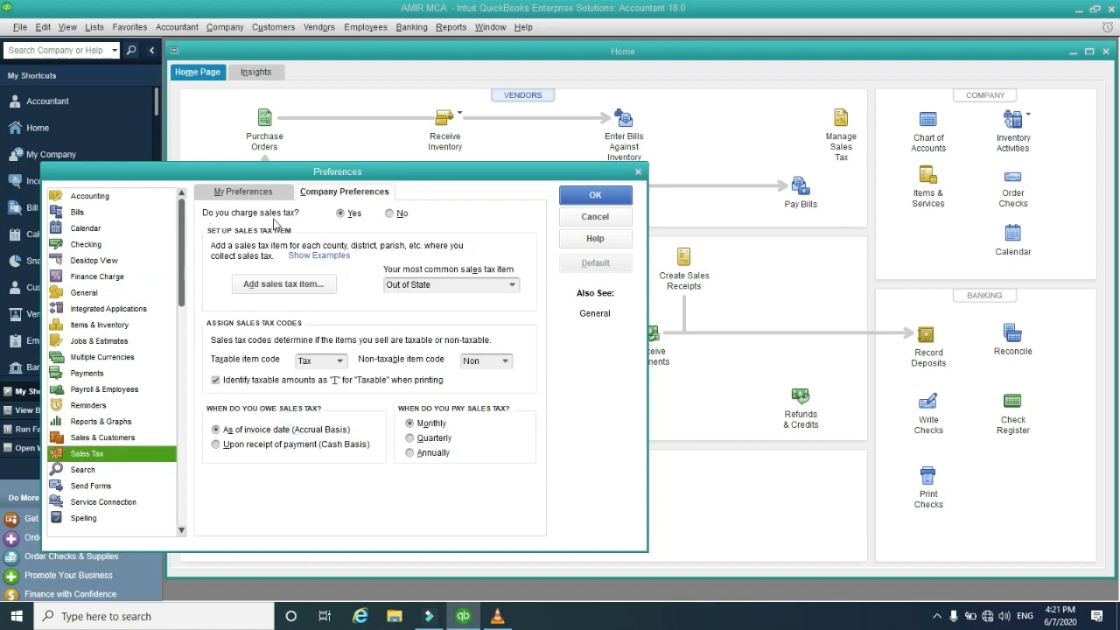
click(390, 214)
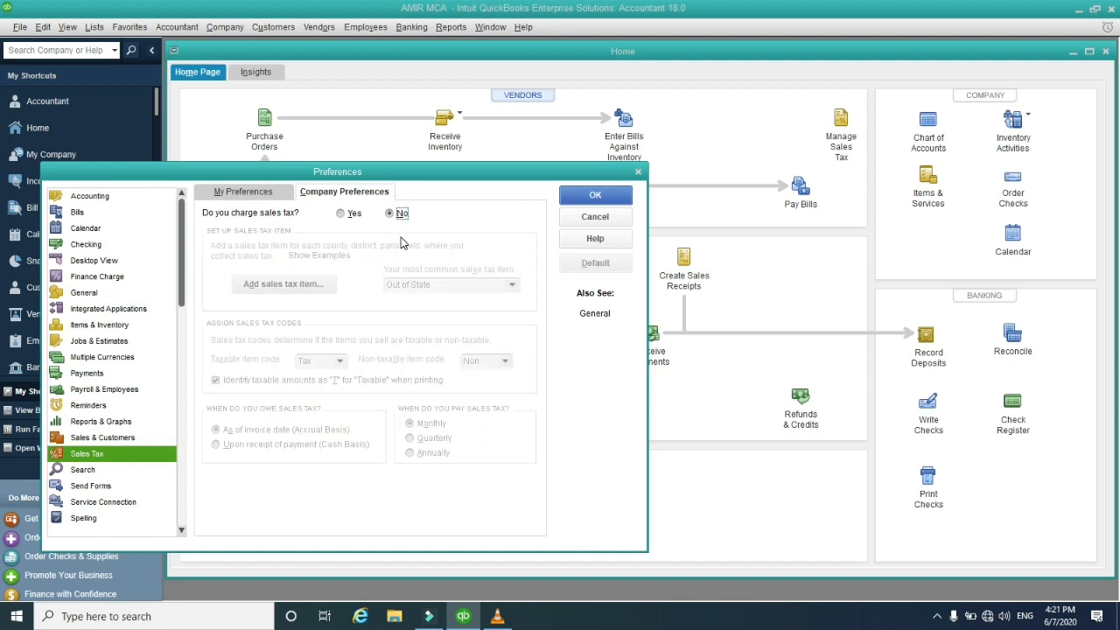
click(590, 194)
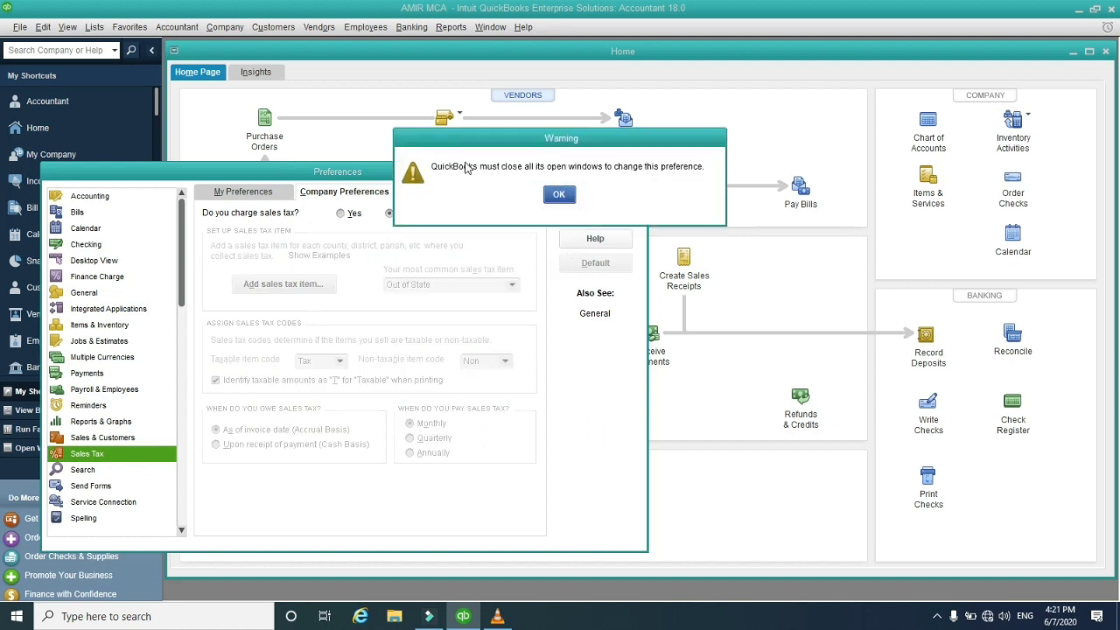
click(572, 198)
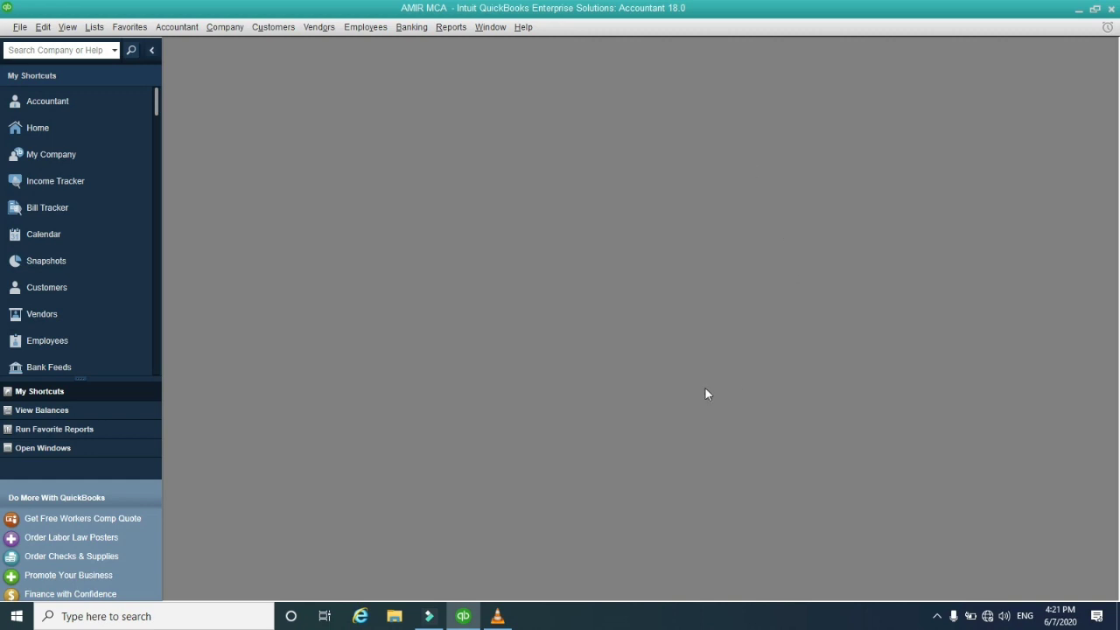
- Reopen the Home page and return to Desktop View's Company Preferences
click(62, 128)
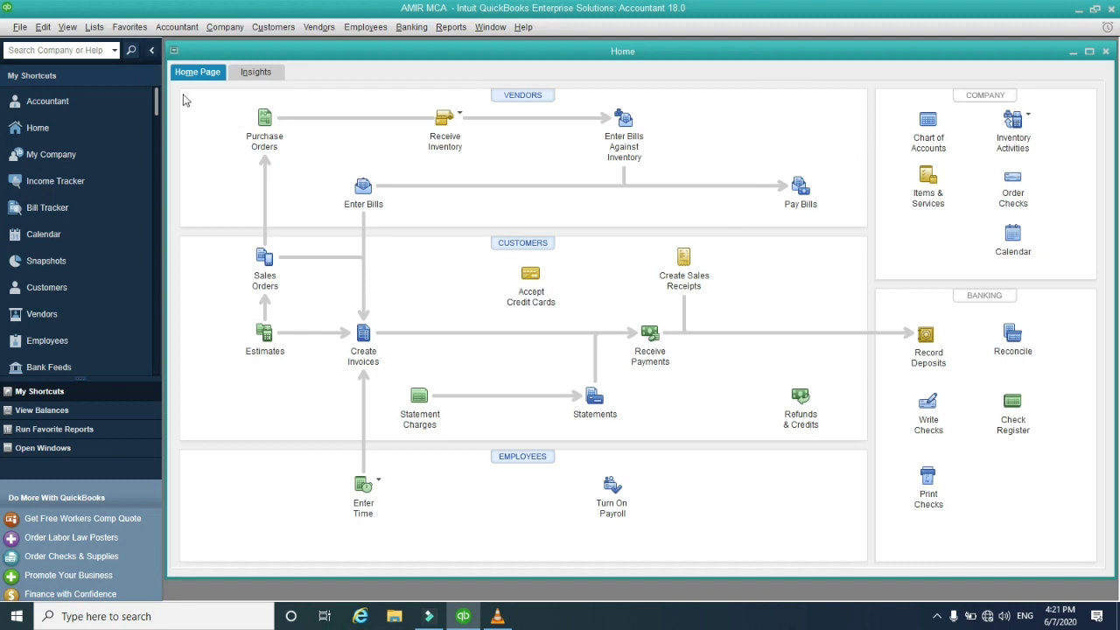
click(43, 27)
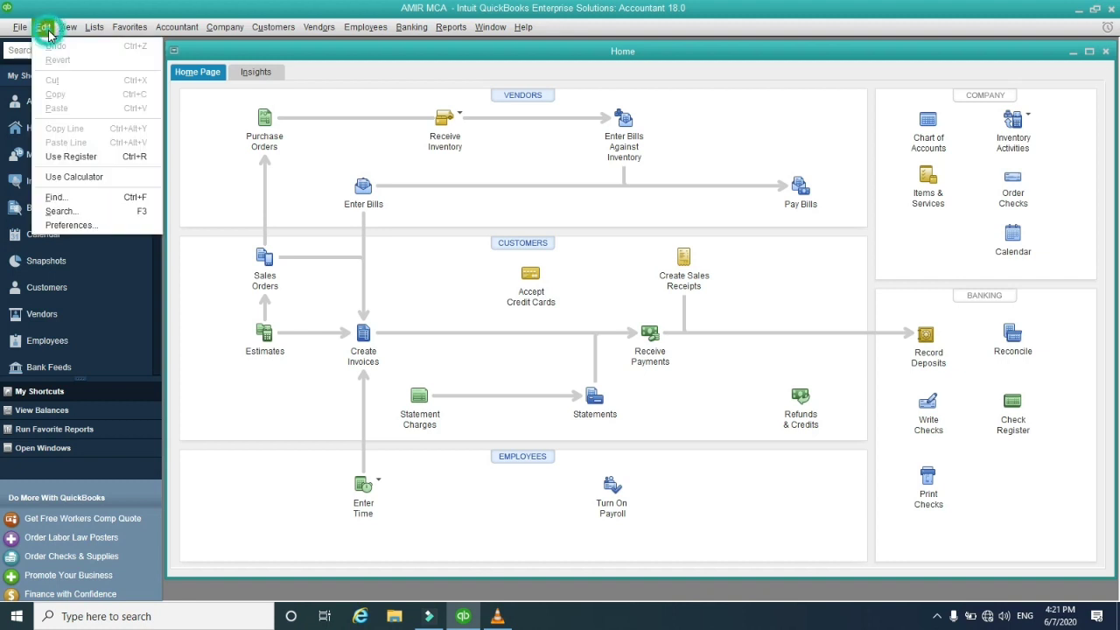
click(70, 226)
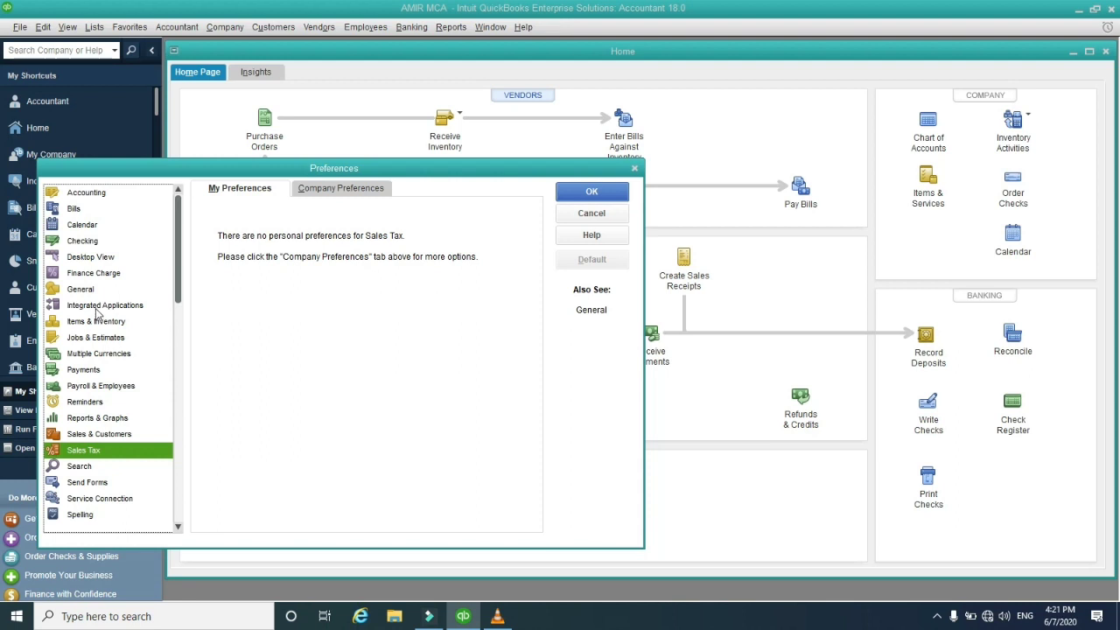
click(83, 257)
click(324, 188)
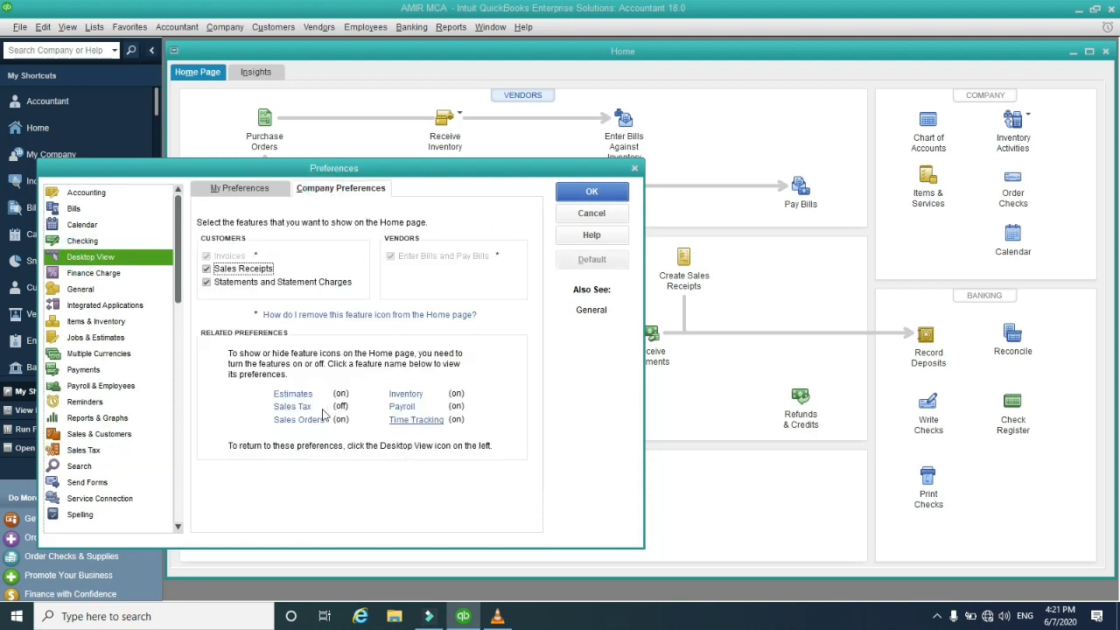
- Set sales tax charging to Yes, make existing customers and parts taxable, and reopen Home
click(295, 407)
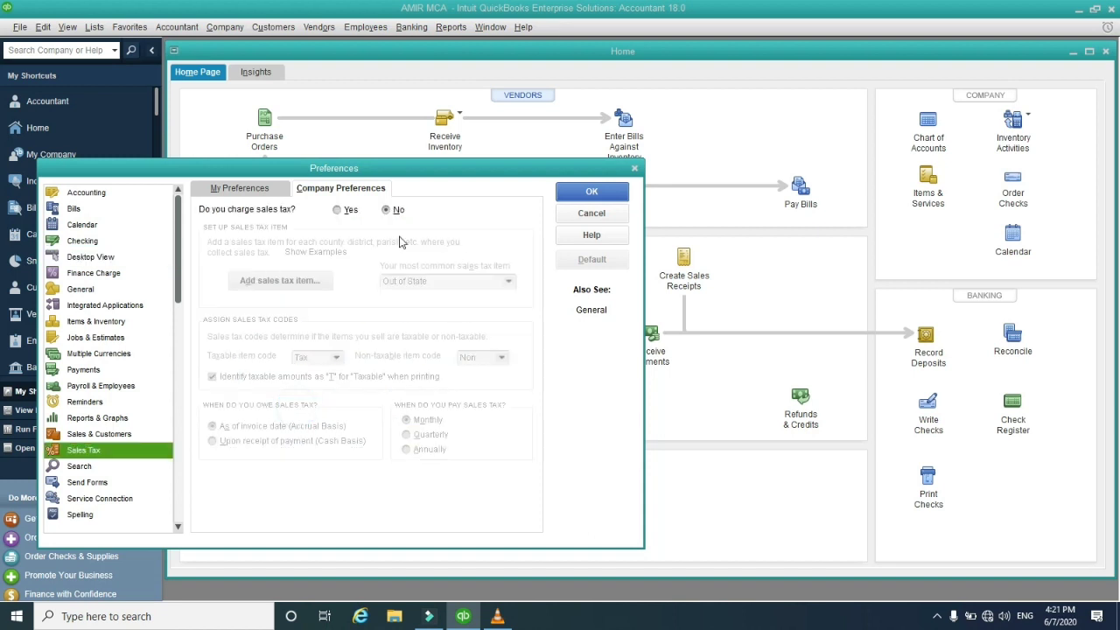
click(337, 210)
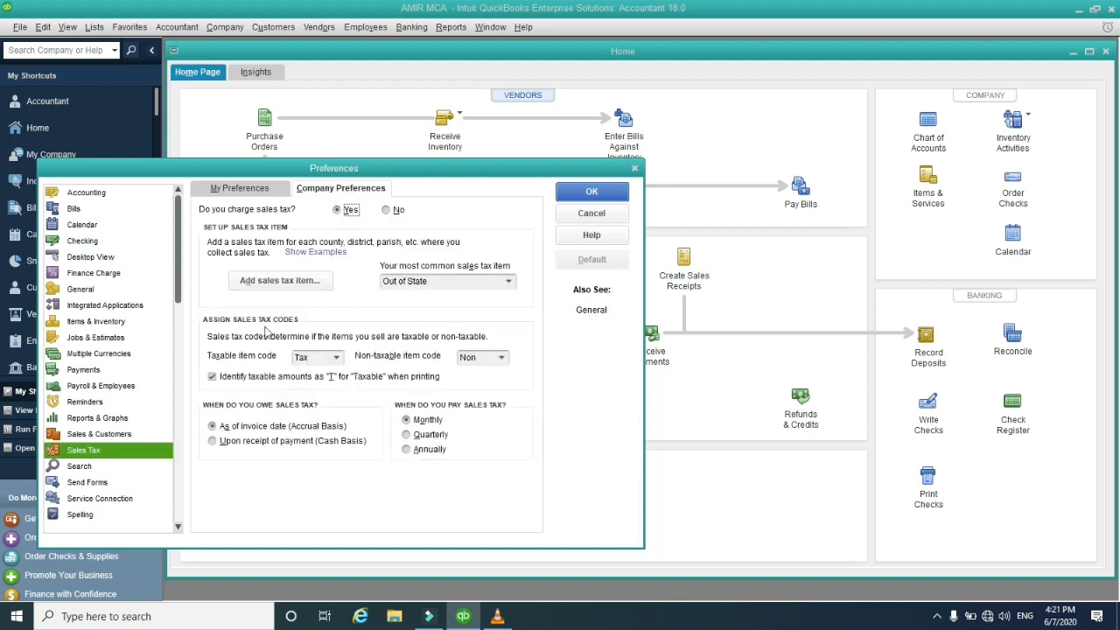
click(582, 194)
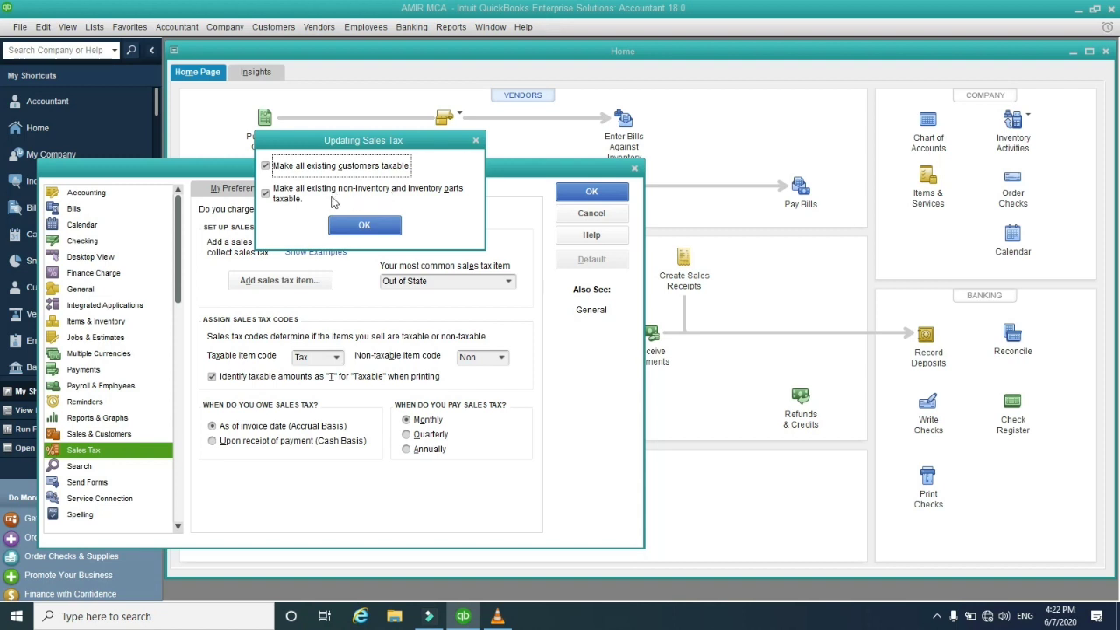
click(364, 224)
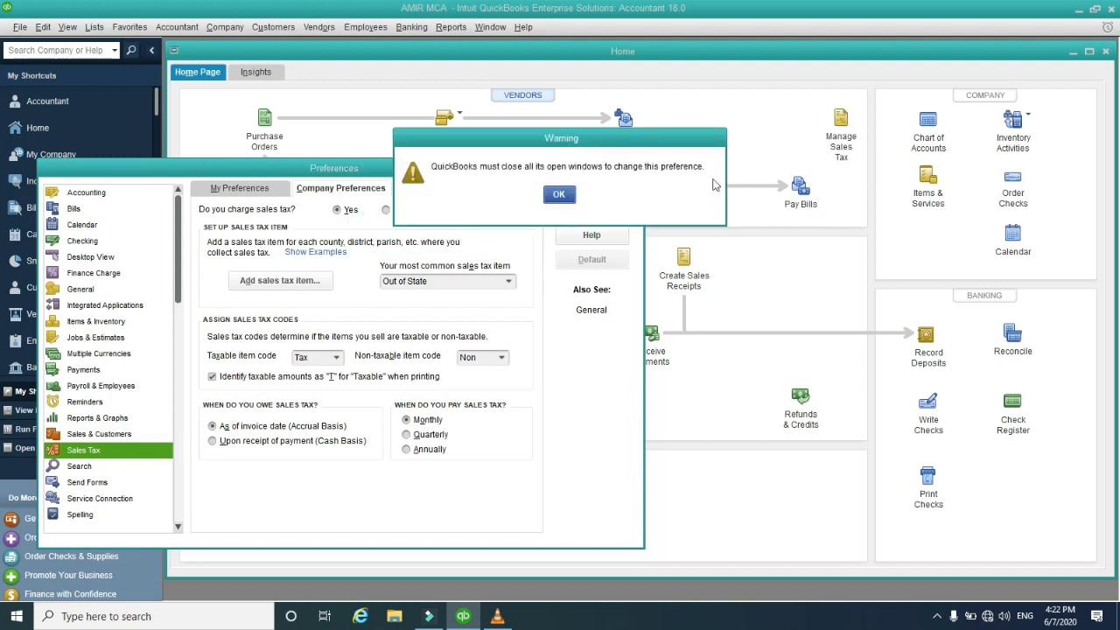
click(560, 195)
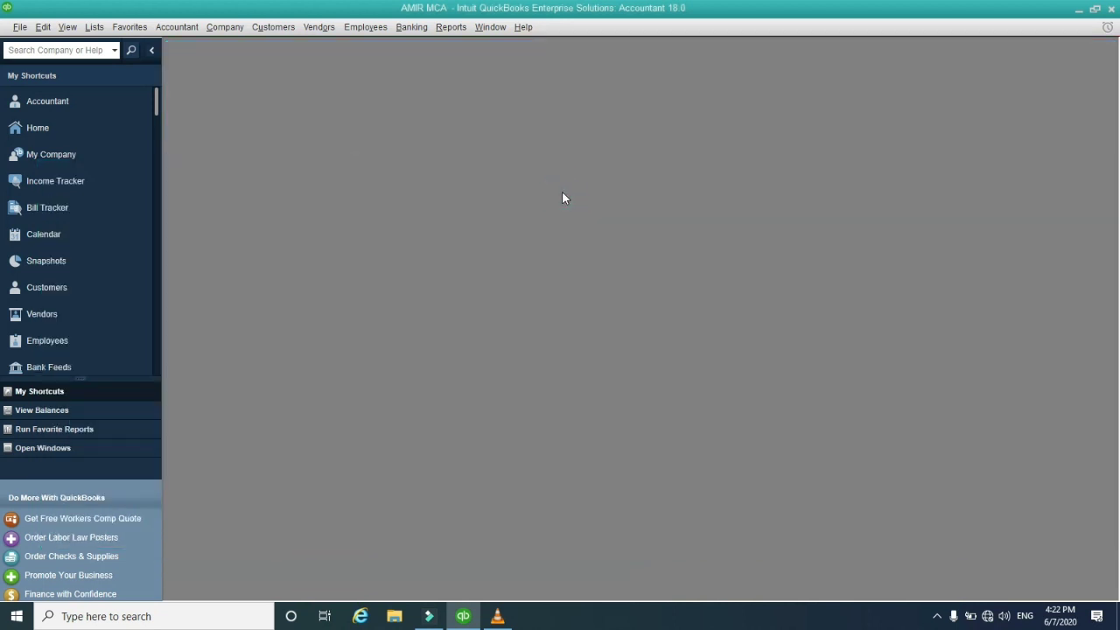
click(41, 125)
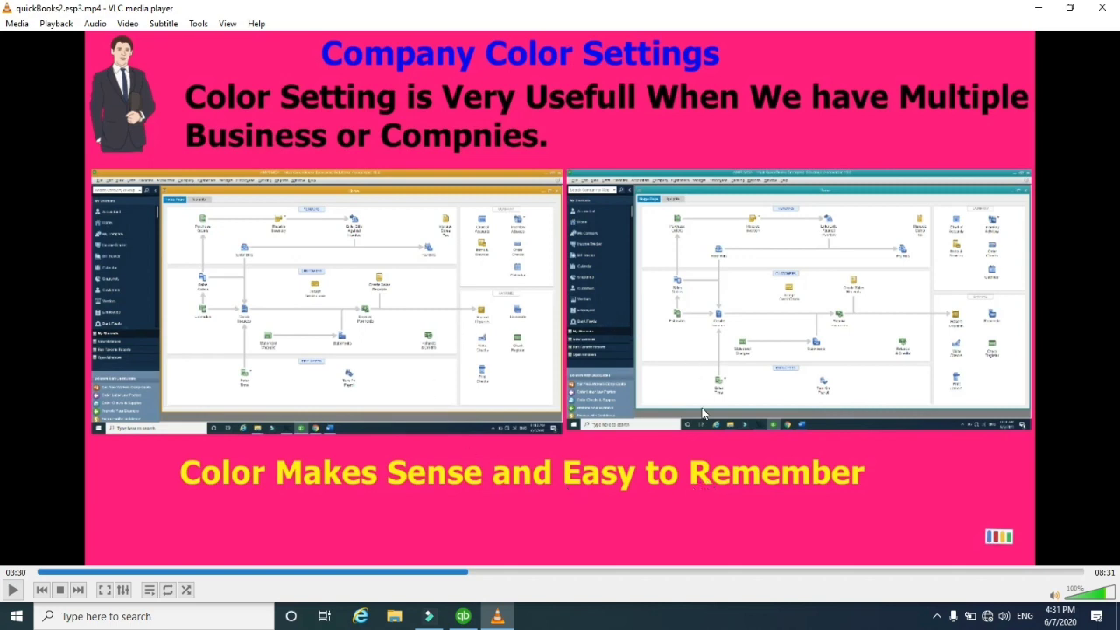
- Leave the VLC Company Color Settings slide and bring the QuickBooks Home page forward
click(463, 616)
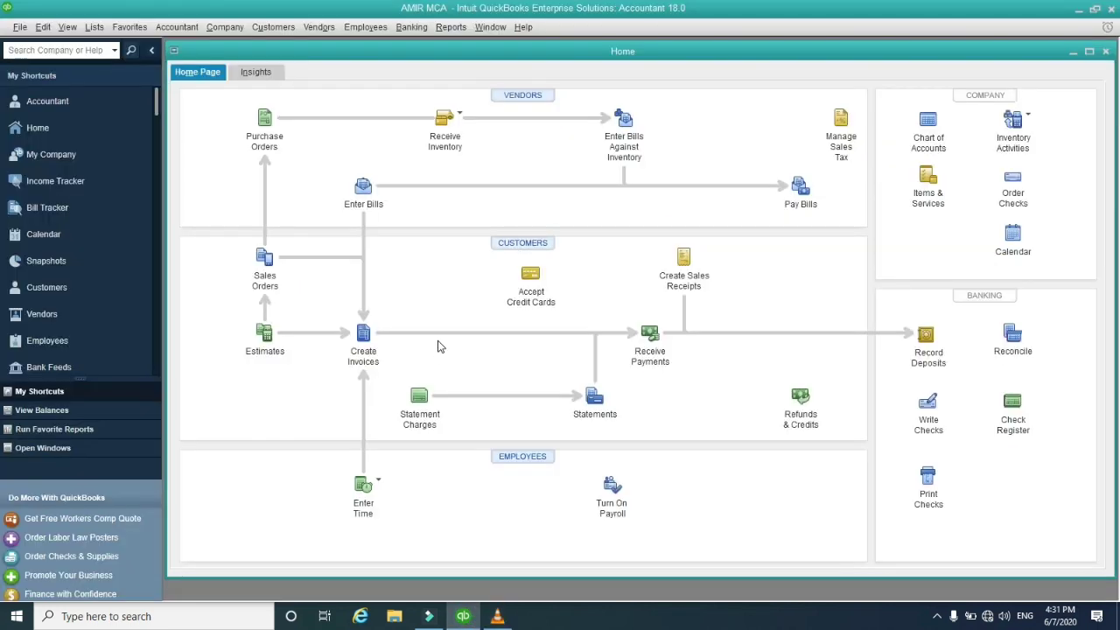
- Open Desktop View preferences and set the company file colour scheme to Yellow
click(43, 27)
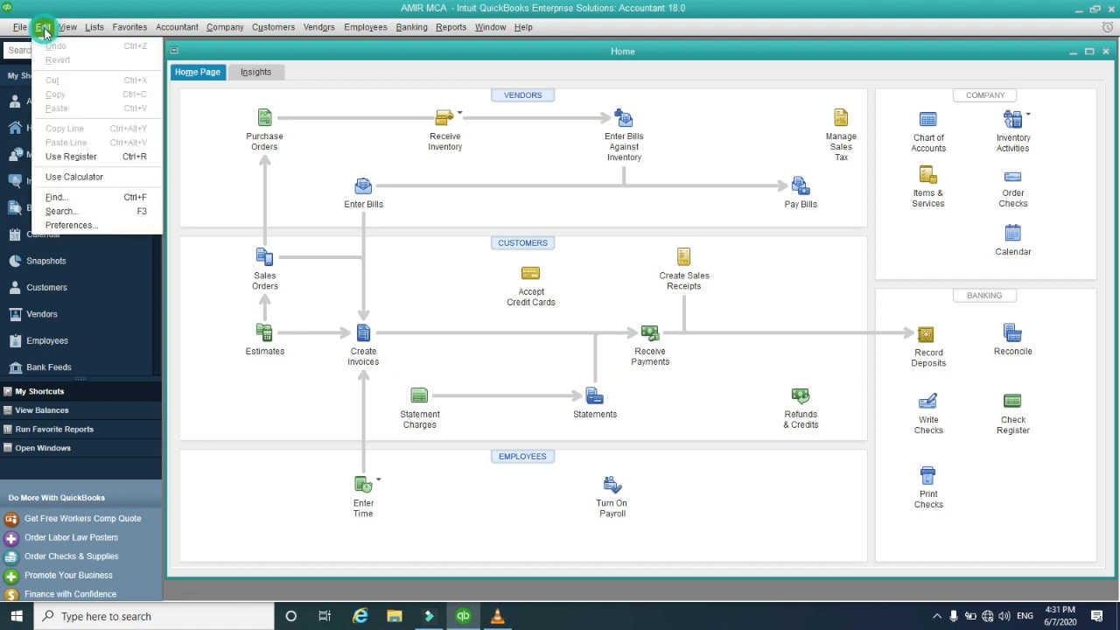
click(84, 226)
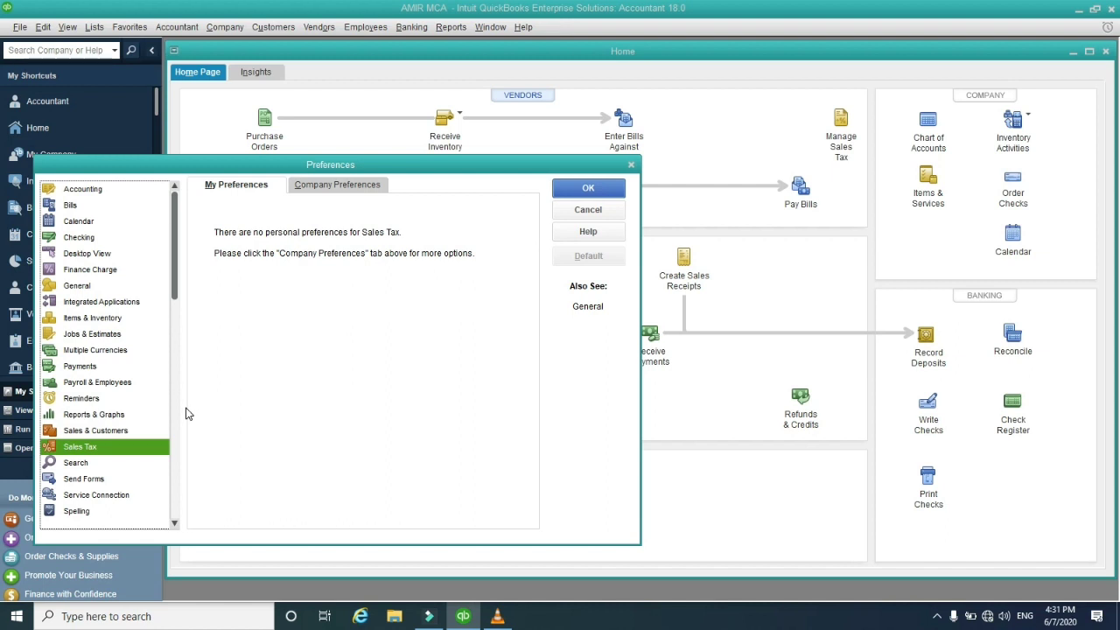
click(95, 255)
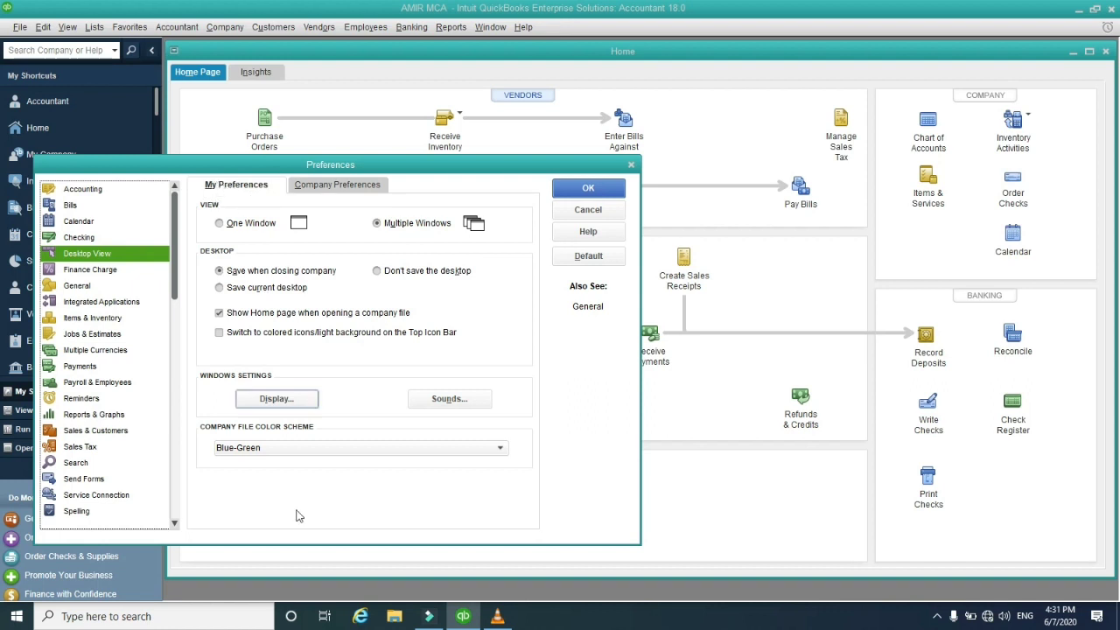
click(294, 449)
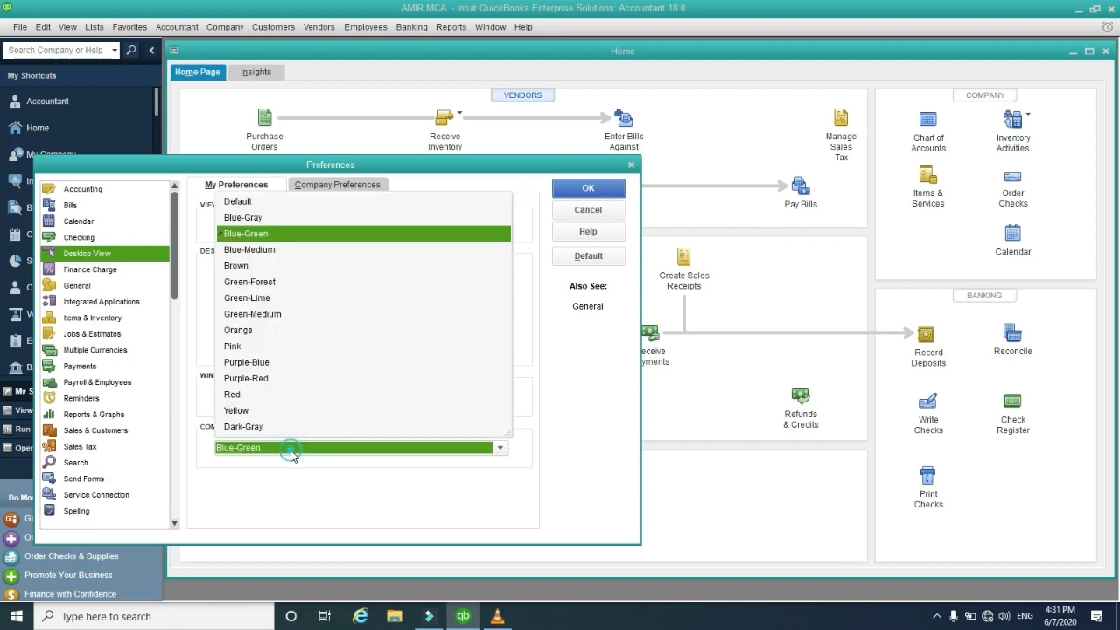
click(248, 412)
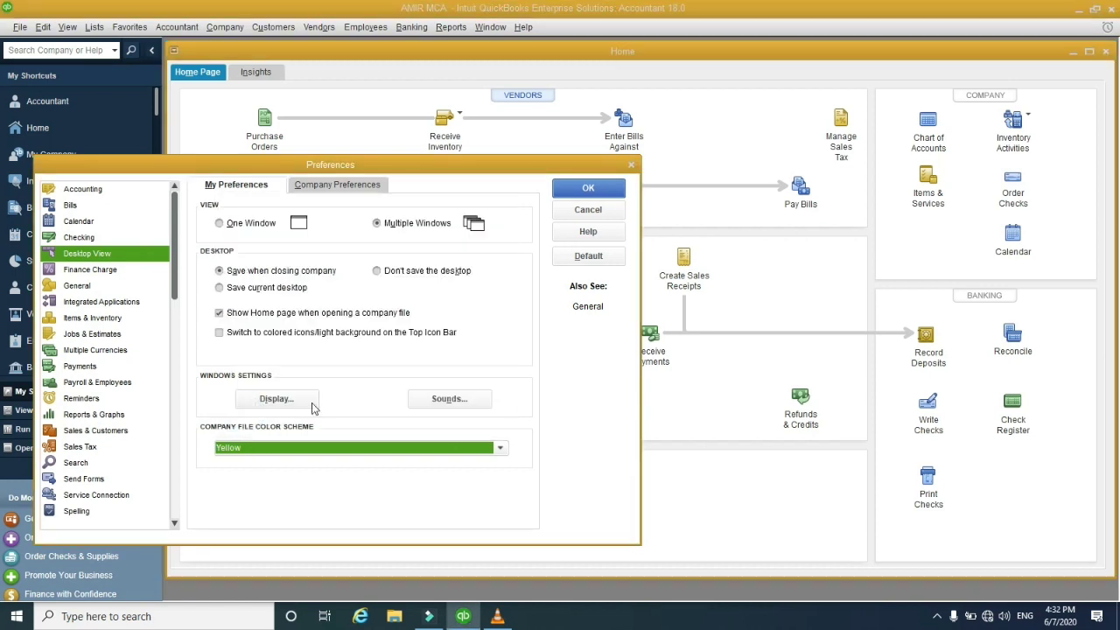
- Preview Pink, Blue-Medium and Green-Medium schemes, then save the preferences with Orange
drag(268, 167, 656, 170)
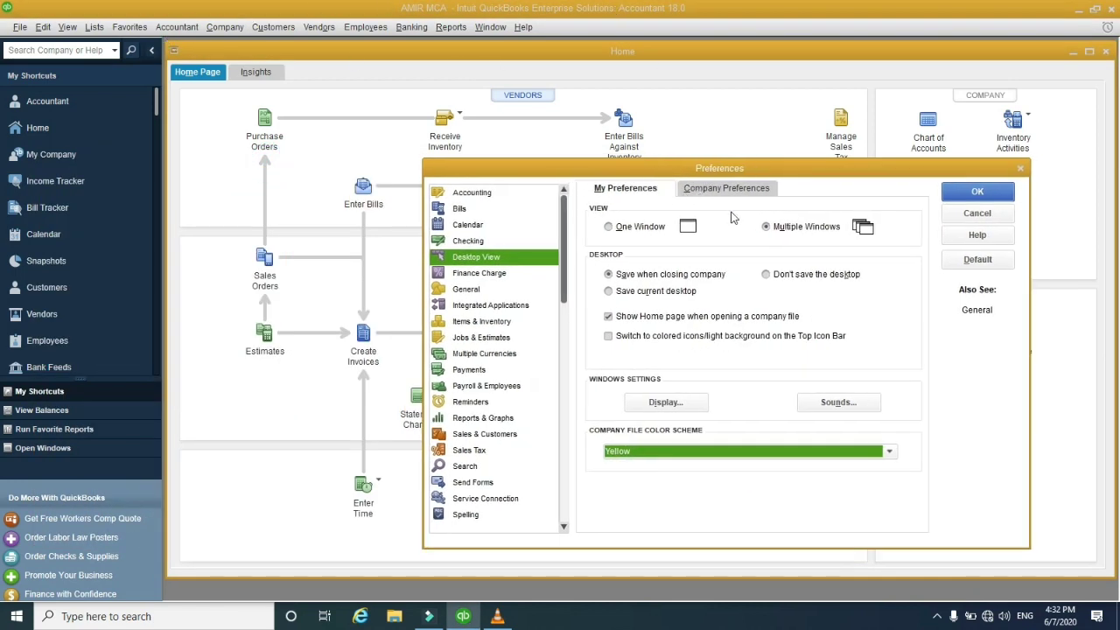
click(683, 451)
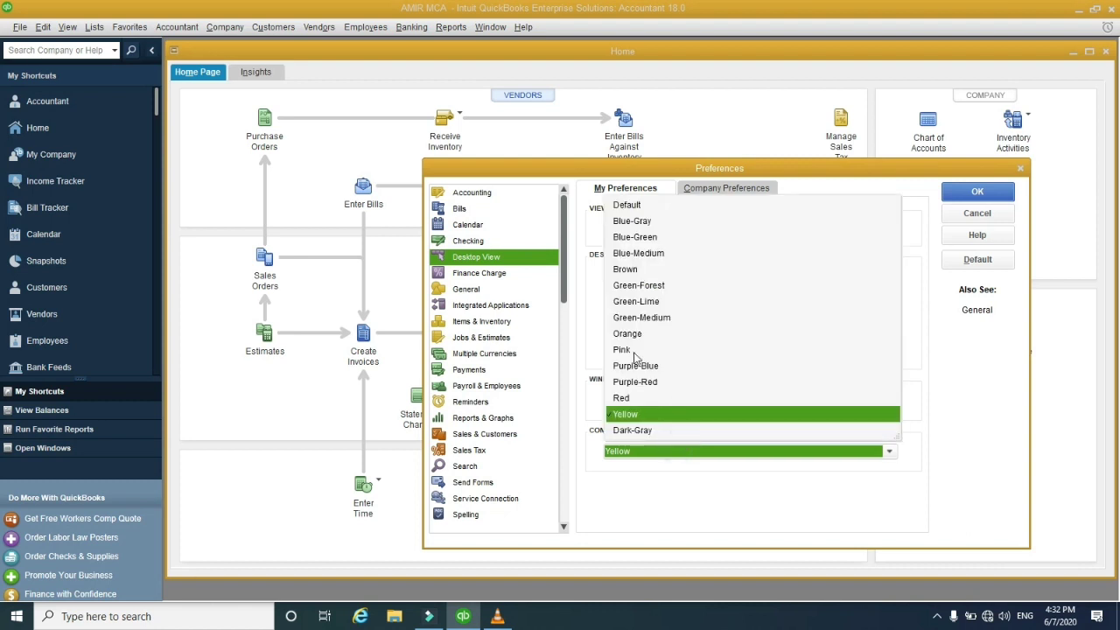
click(636, 358)
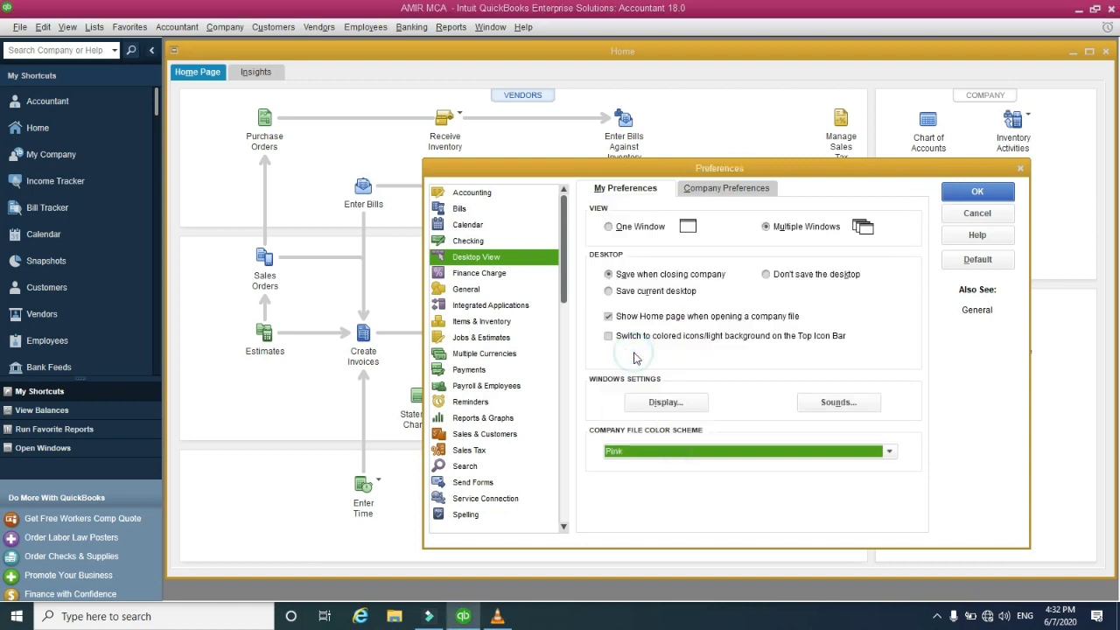
click(706, 447)
click(647, 255)
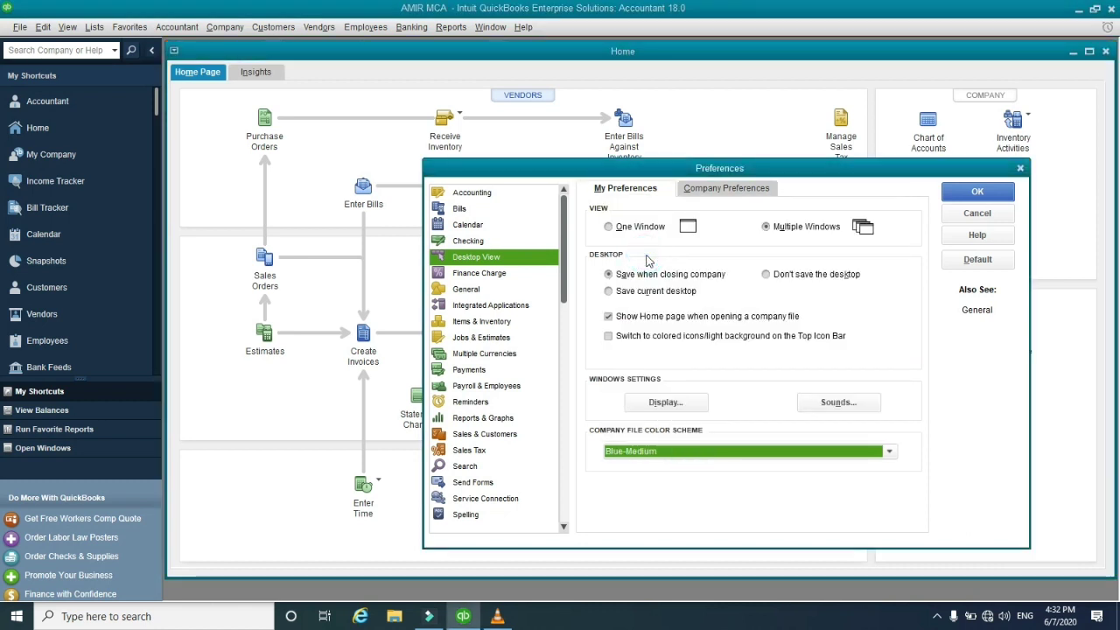
click(671, 453)
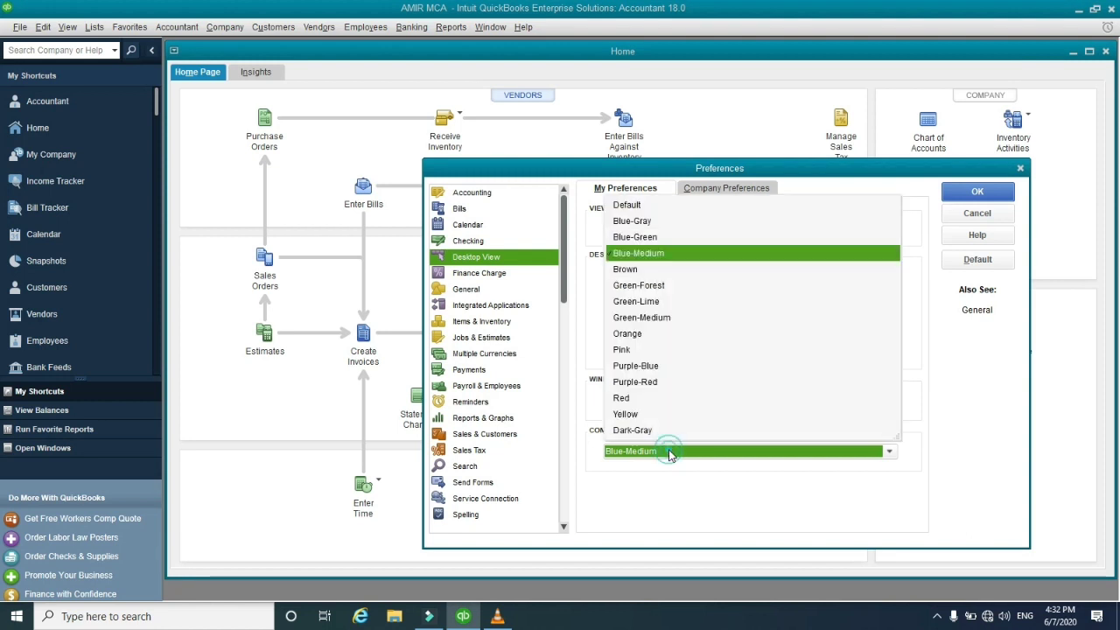
click(648, 318)
click(705, 455)
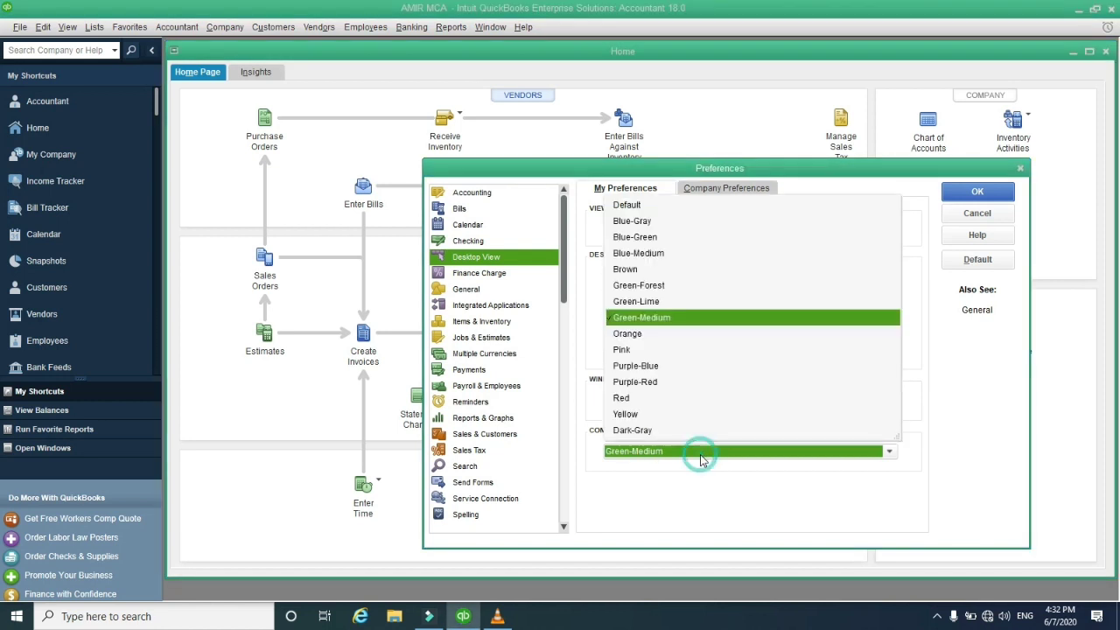
click(644, 336)
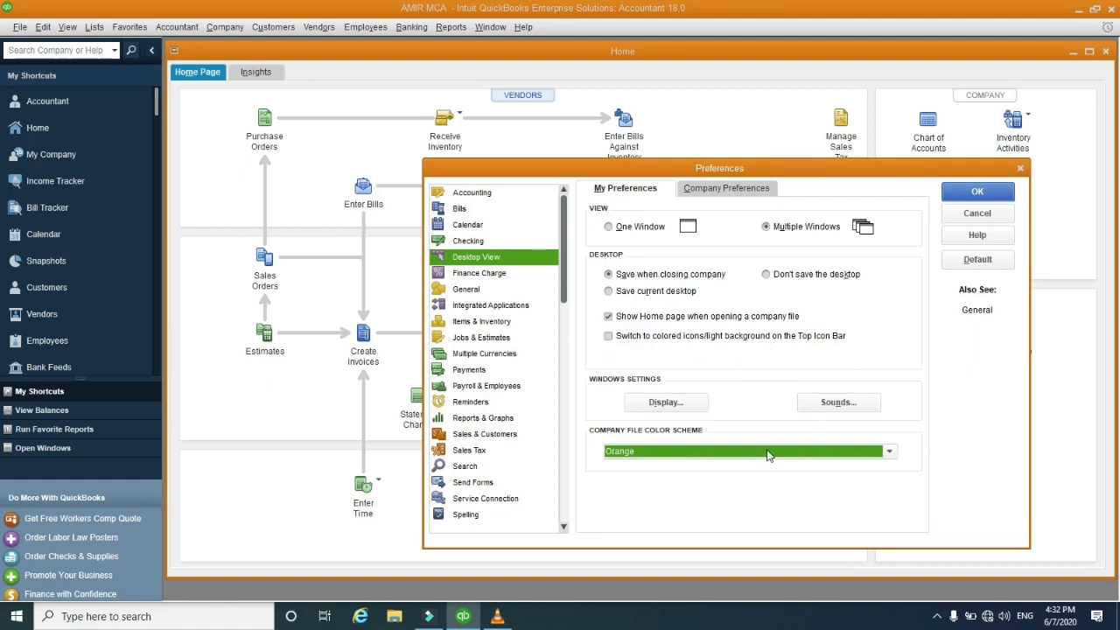
click(977, 194)
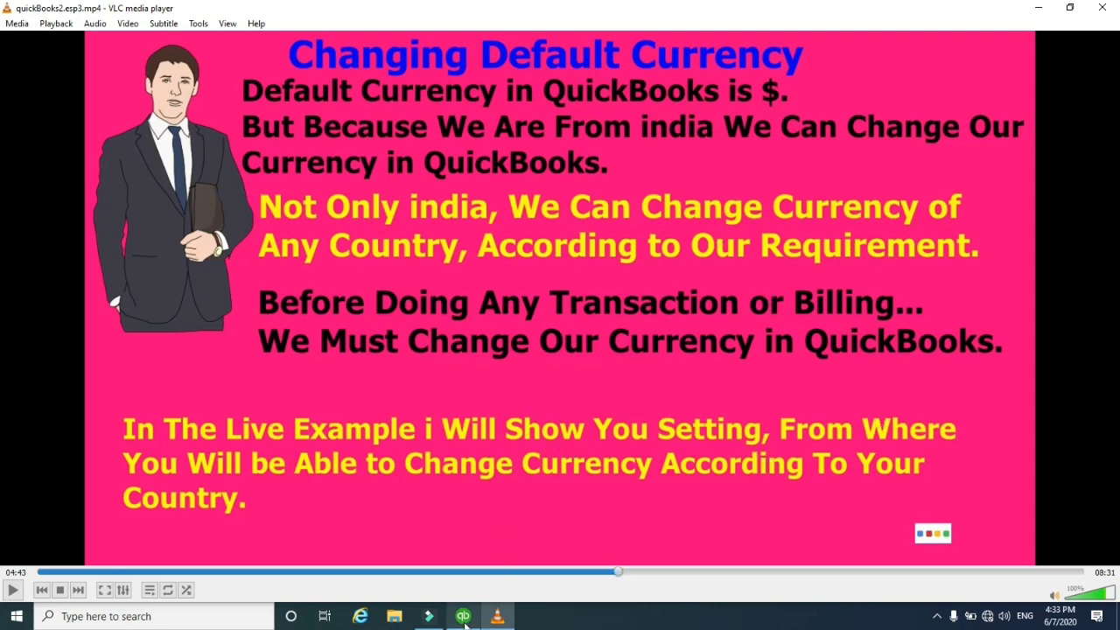
- Leave the VLC default-currency slide and bring QuickBooks back to the front
mouse_move(465, 626)
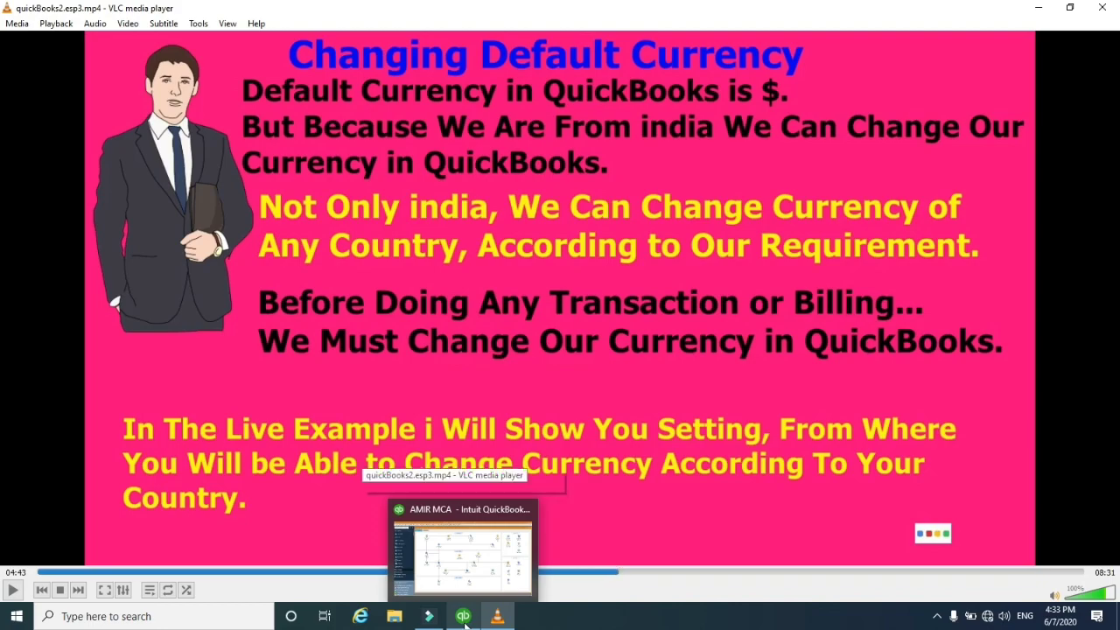
click(466, 620)
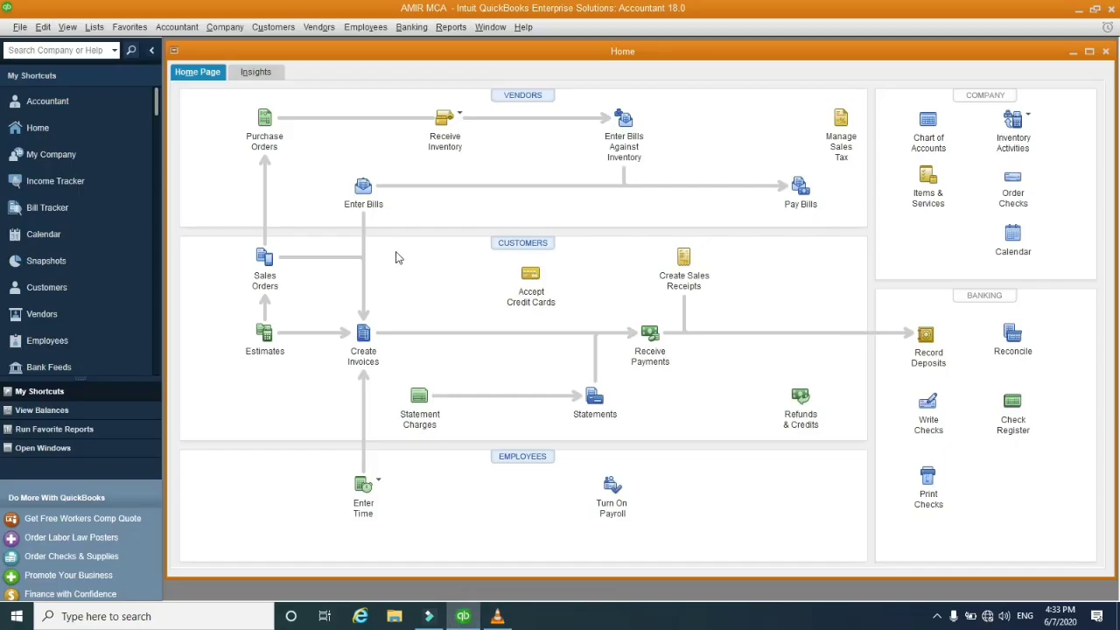
- In Multiple Currencies company preferences, try Yes, then decline the warning to stay on US Dollar
click(43, 26)
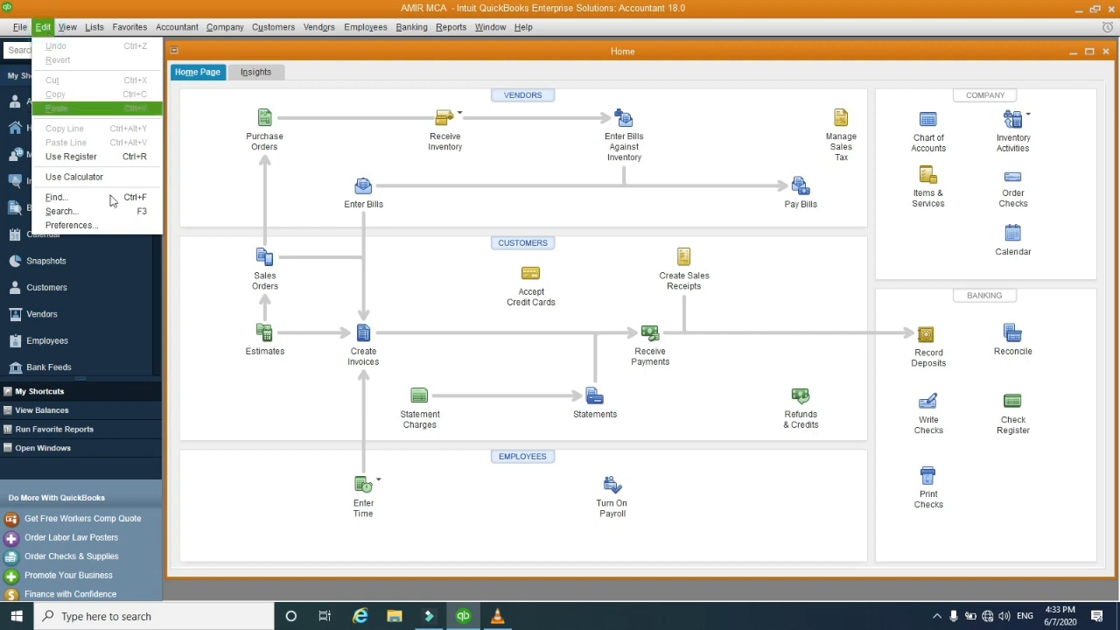
click(70, 225)
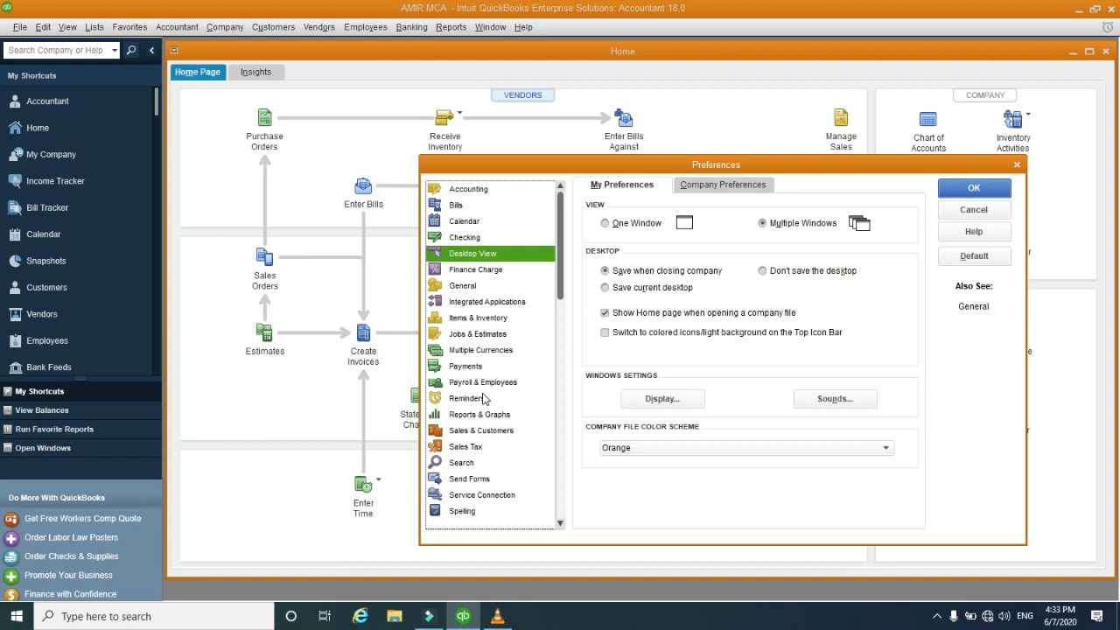
scroll(483, 400, down, 1)
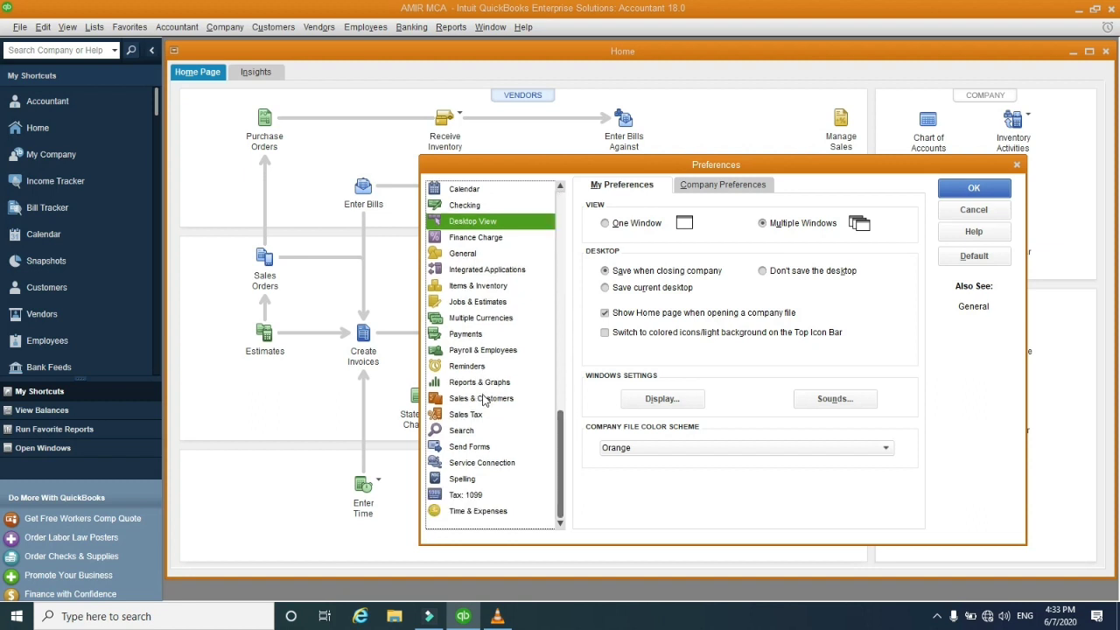
click(473, 319)
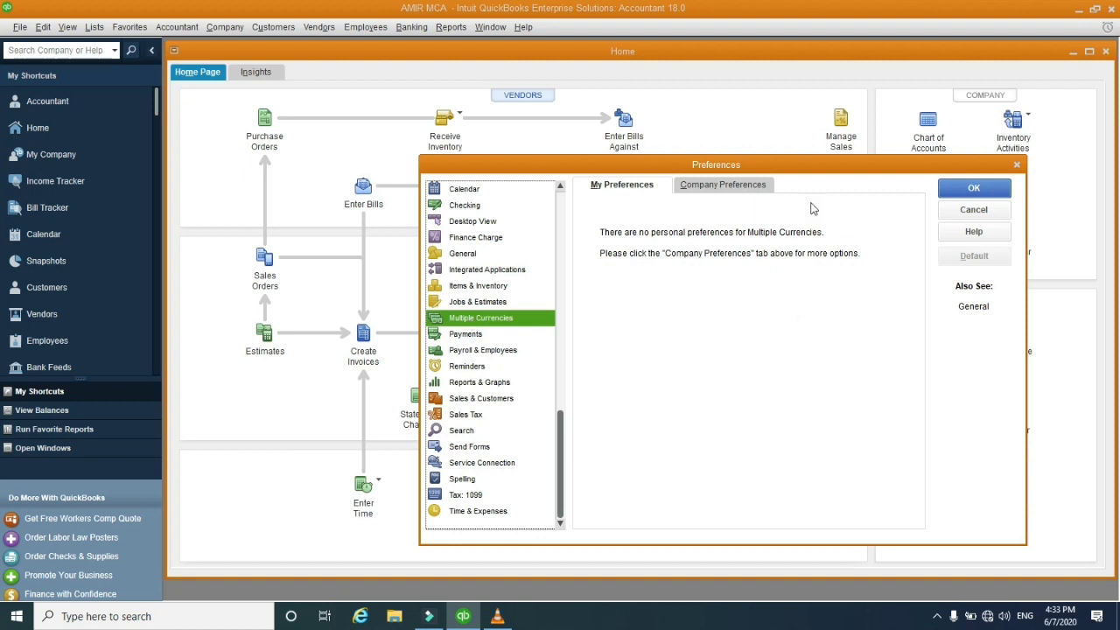
click(711, 189)
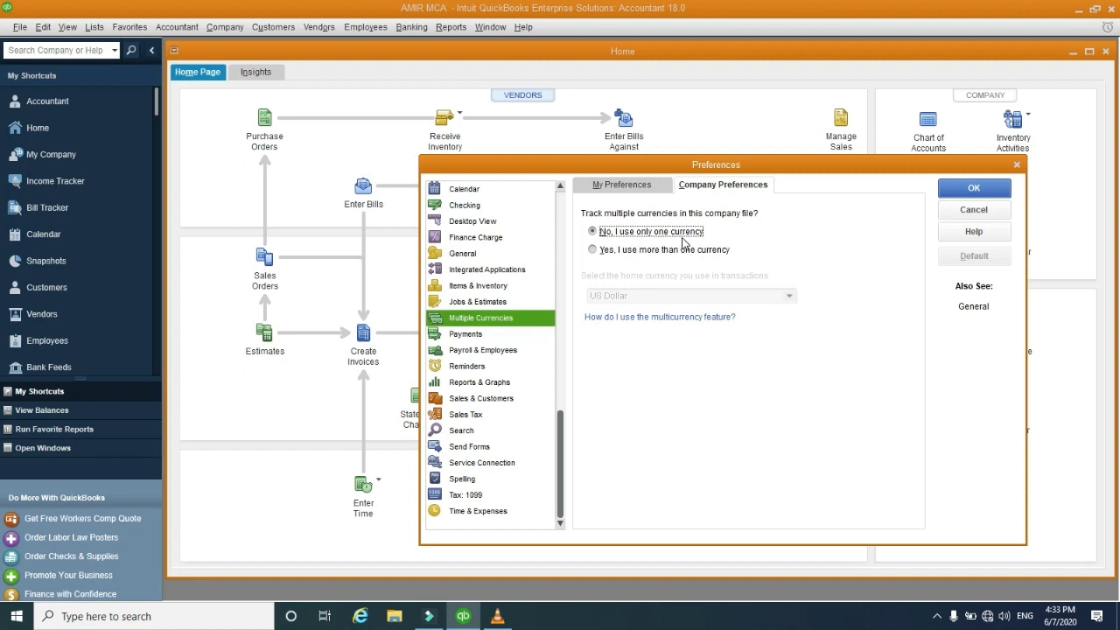
click(631, 251)
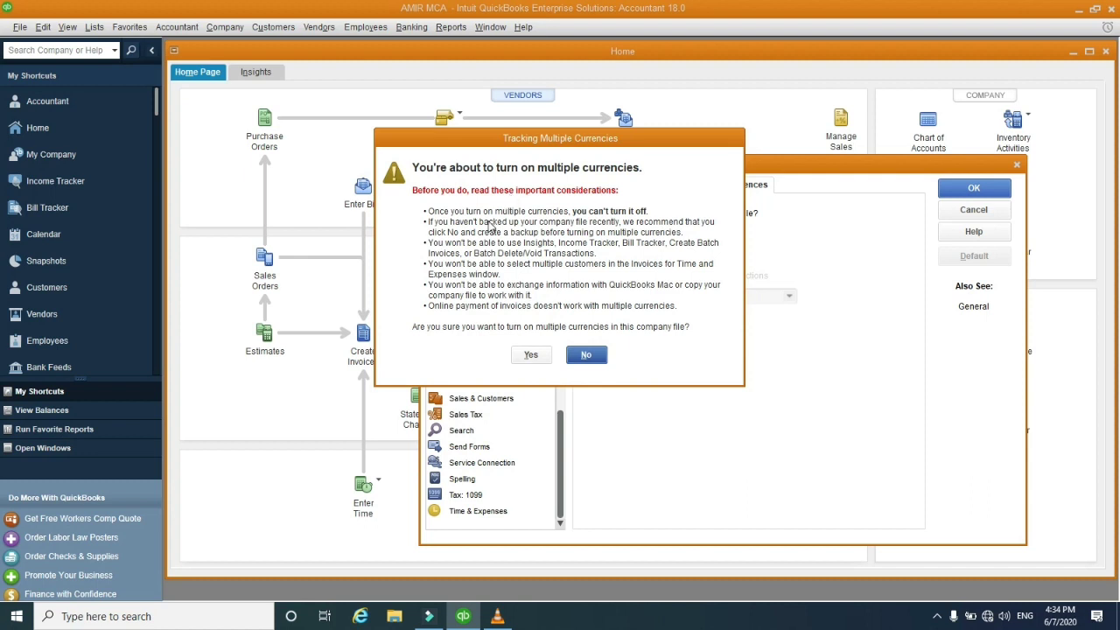
click(587, 357)
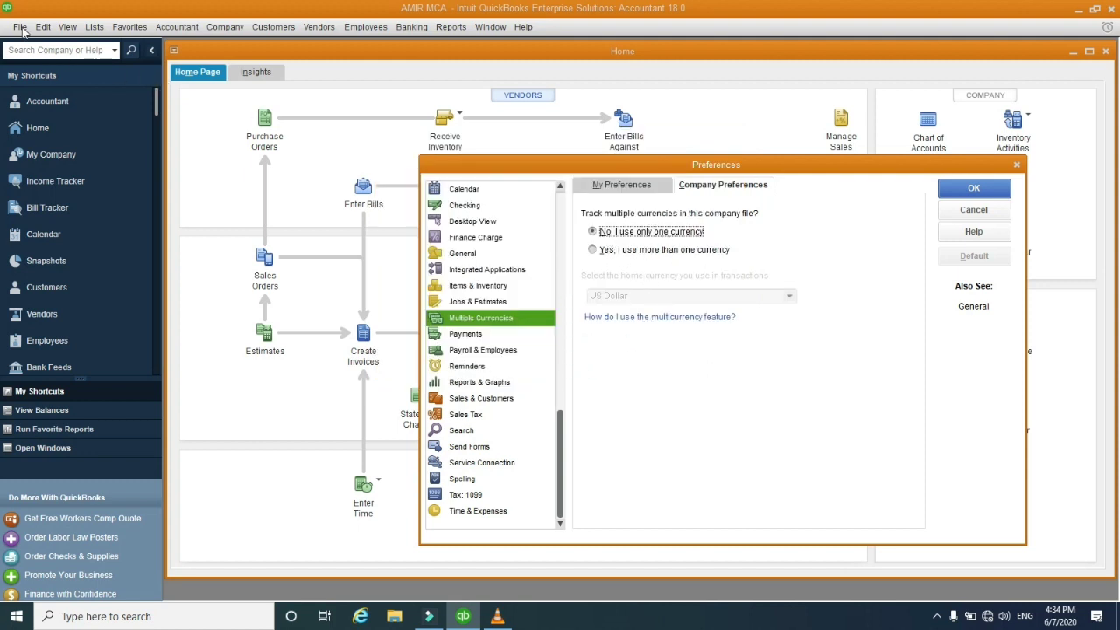
- Close Preferences, start a local company backup to reach Backup Options, and cancel the folder browse
click(1017, 166)
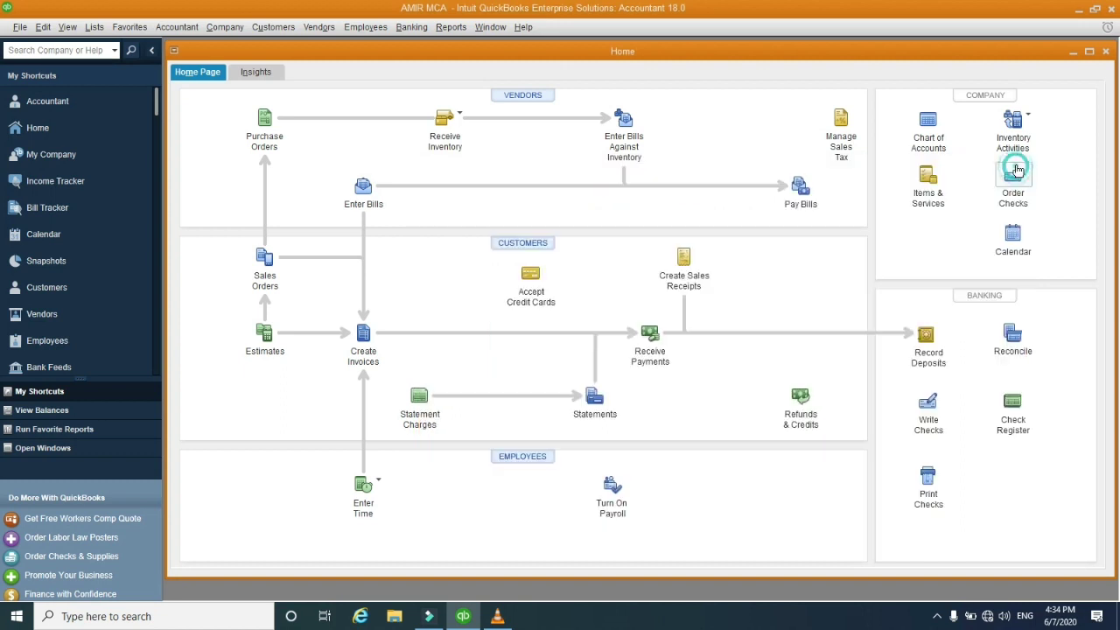
click(24, 29)
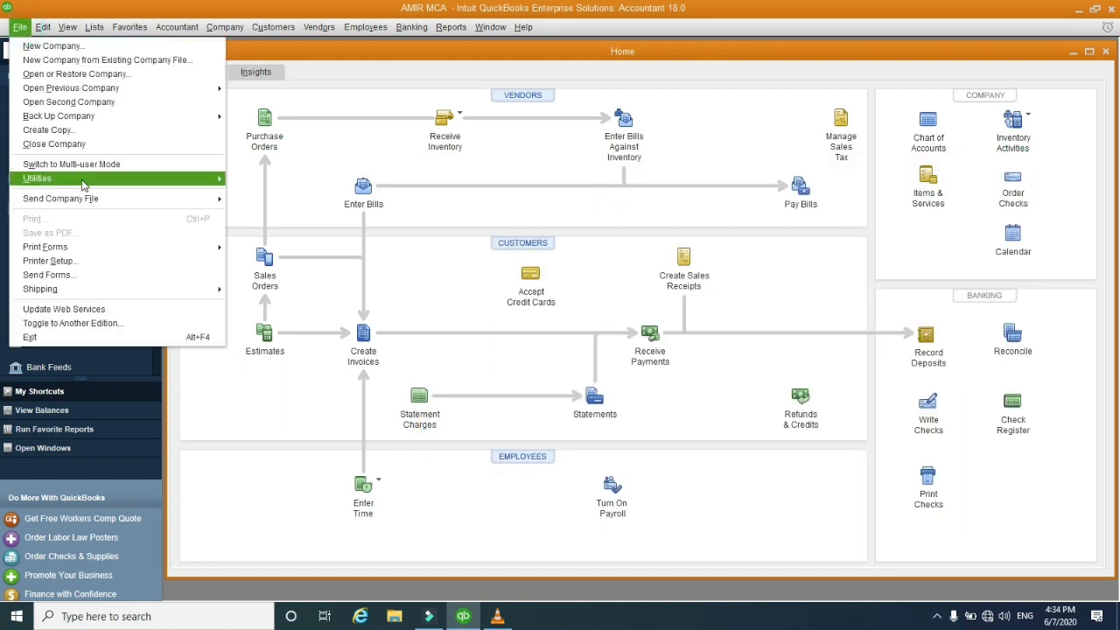
mouse_move(79, 122)
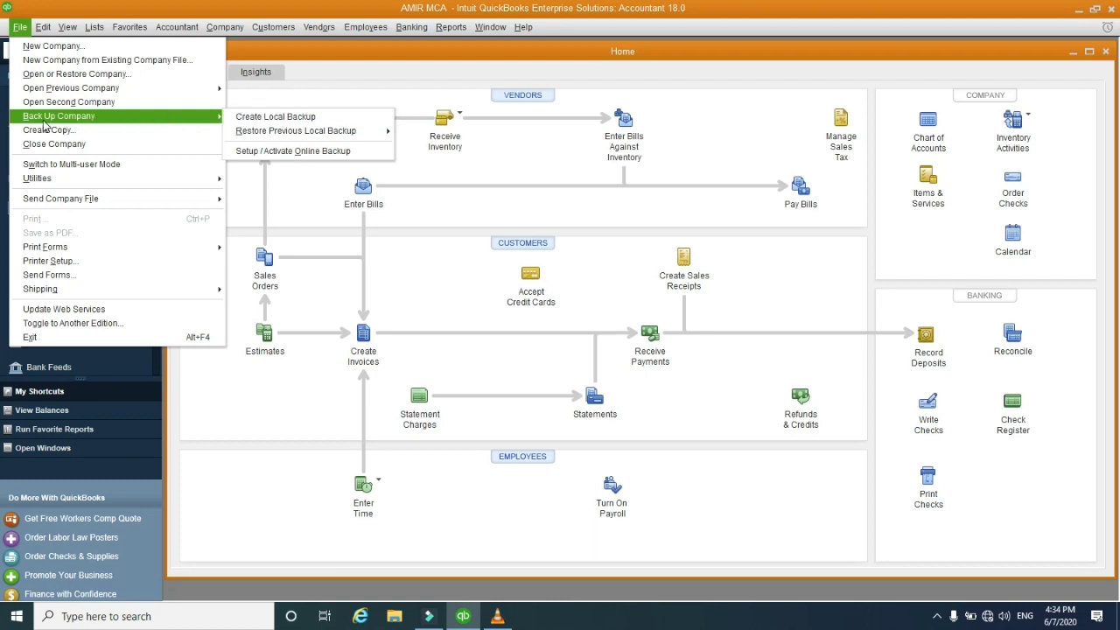
click(293, 128)
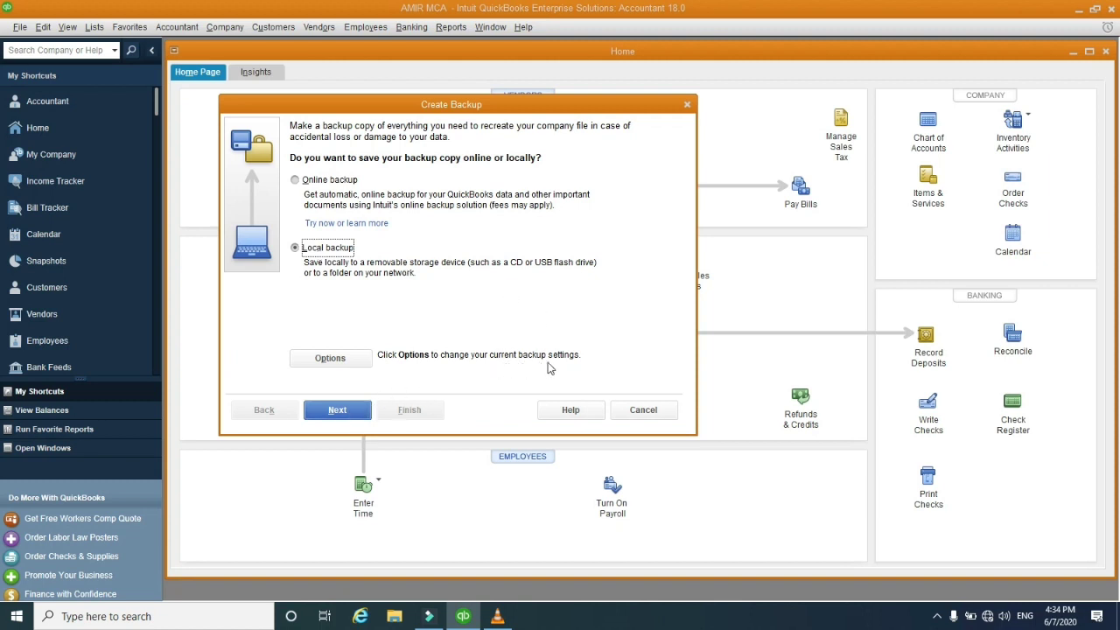
click(345, 412)
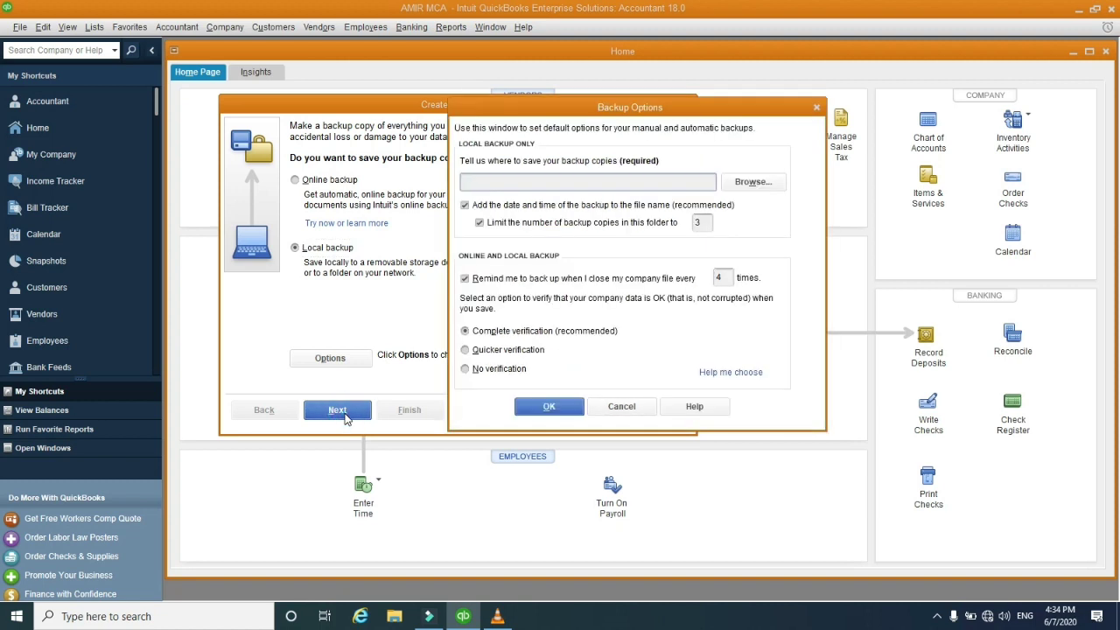
click(737, 183)
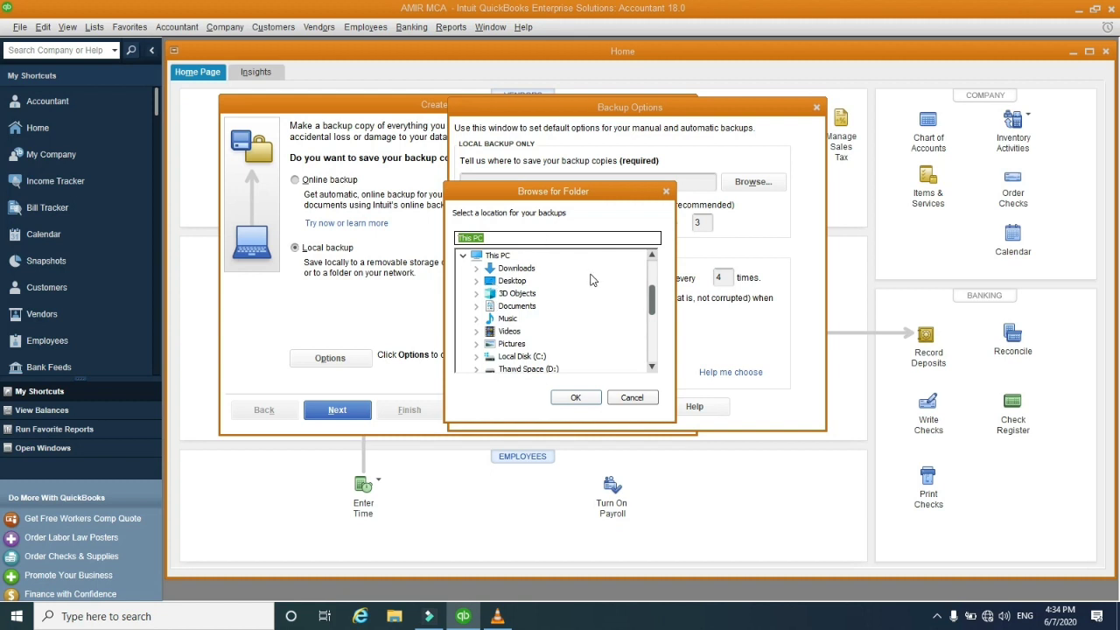
click(631, 399)
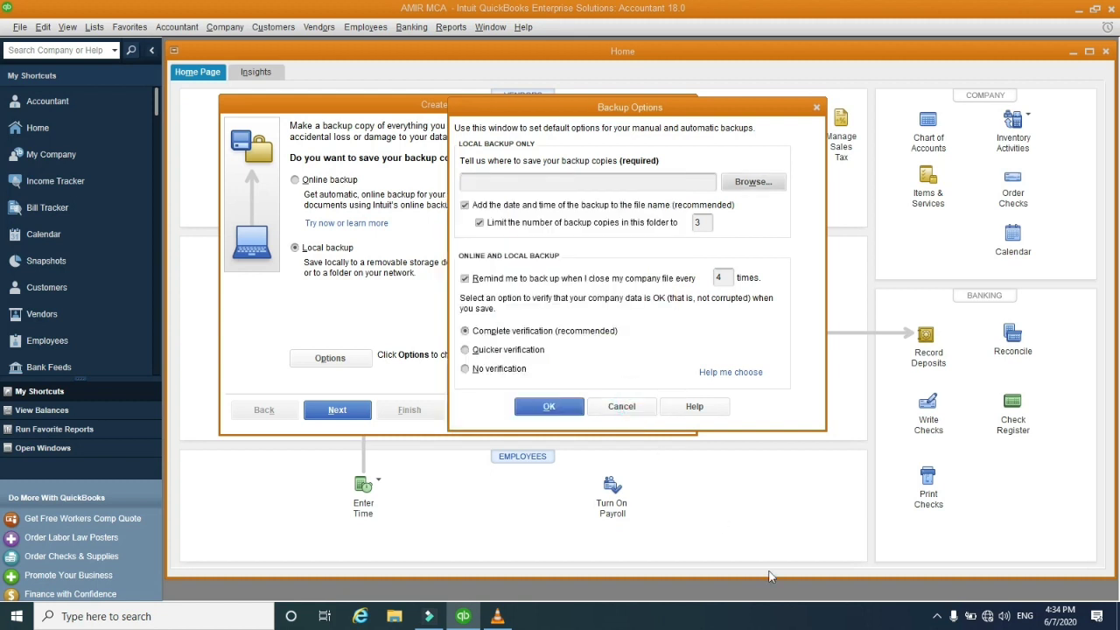
- Create an empty 'my backup' folder on the Windows desktop, check it, and close Explorer
click(1118, 623)
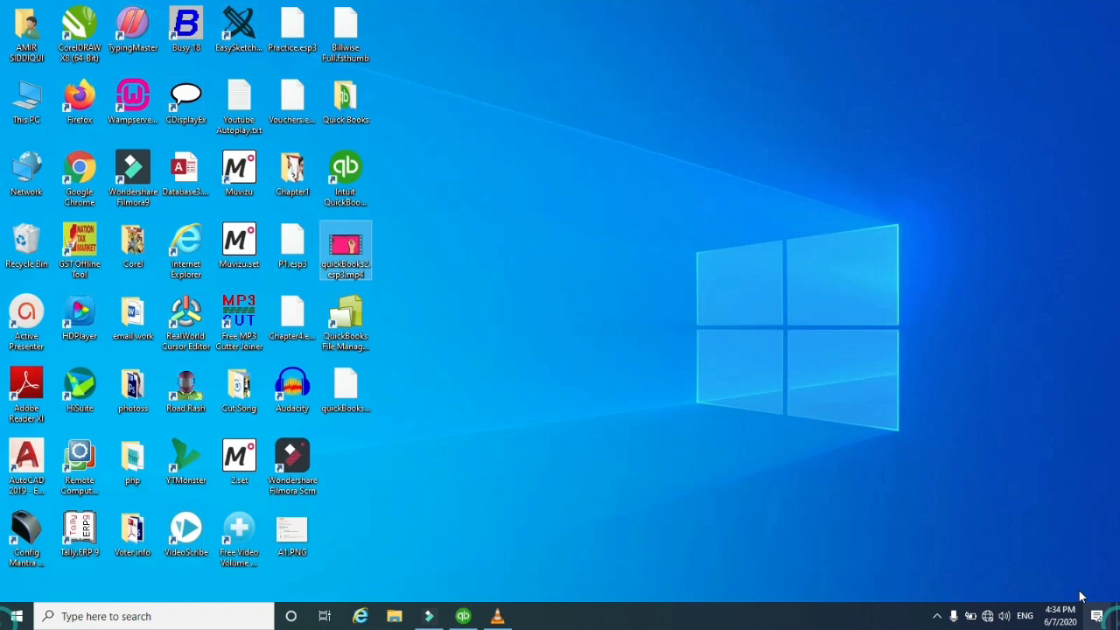
right_click(492, 80)
click(534, 212)
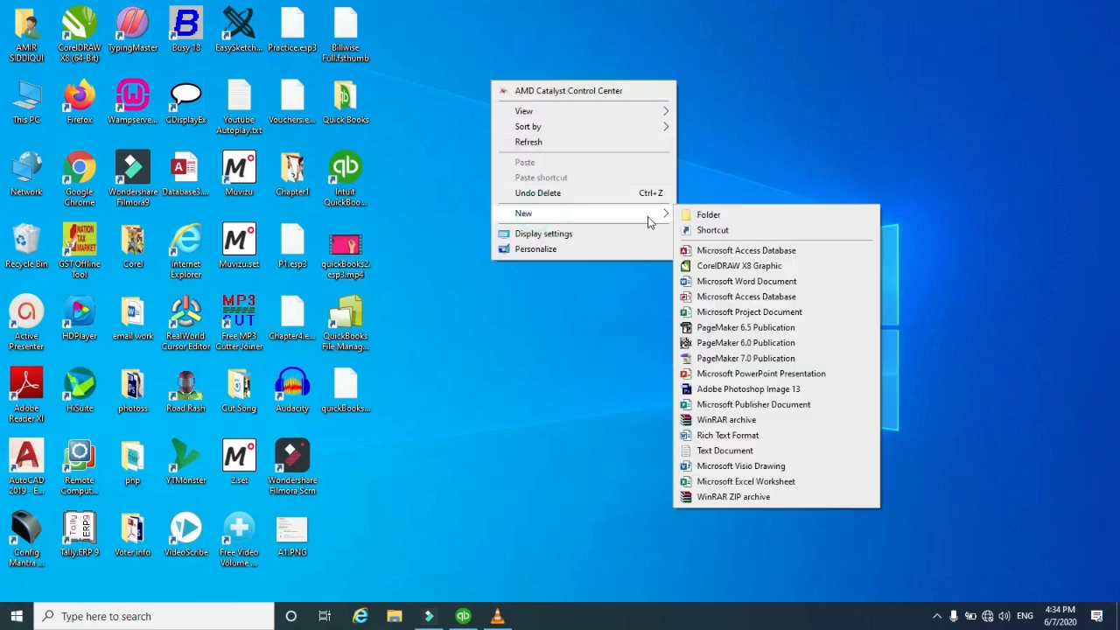
click(698, 220)
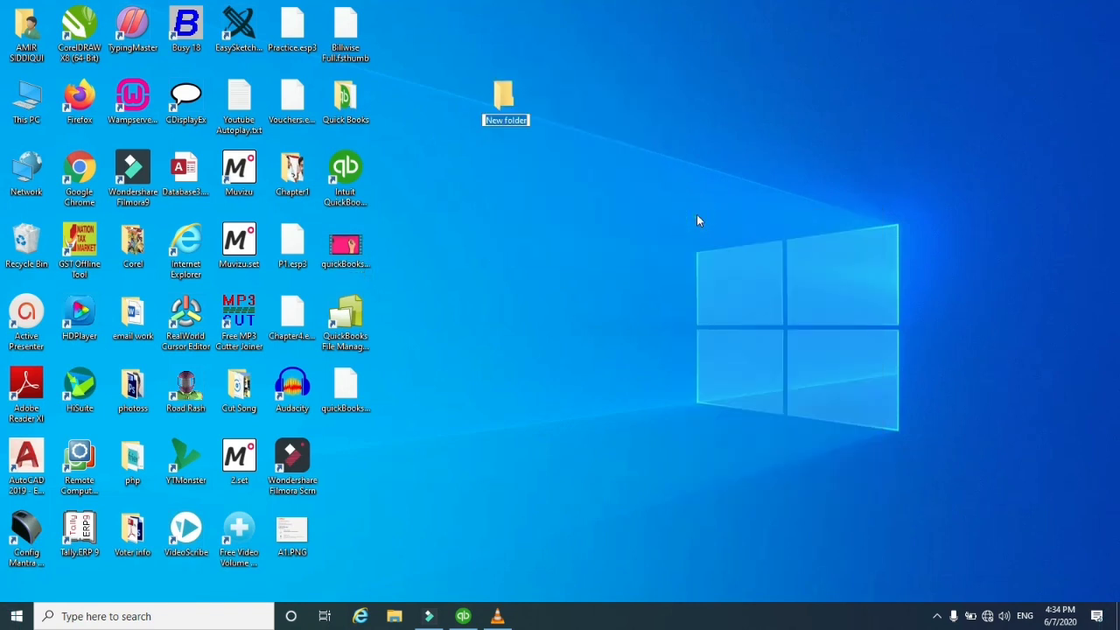
text(my backup)
click(672, 226)
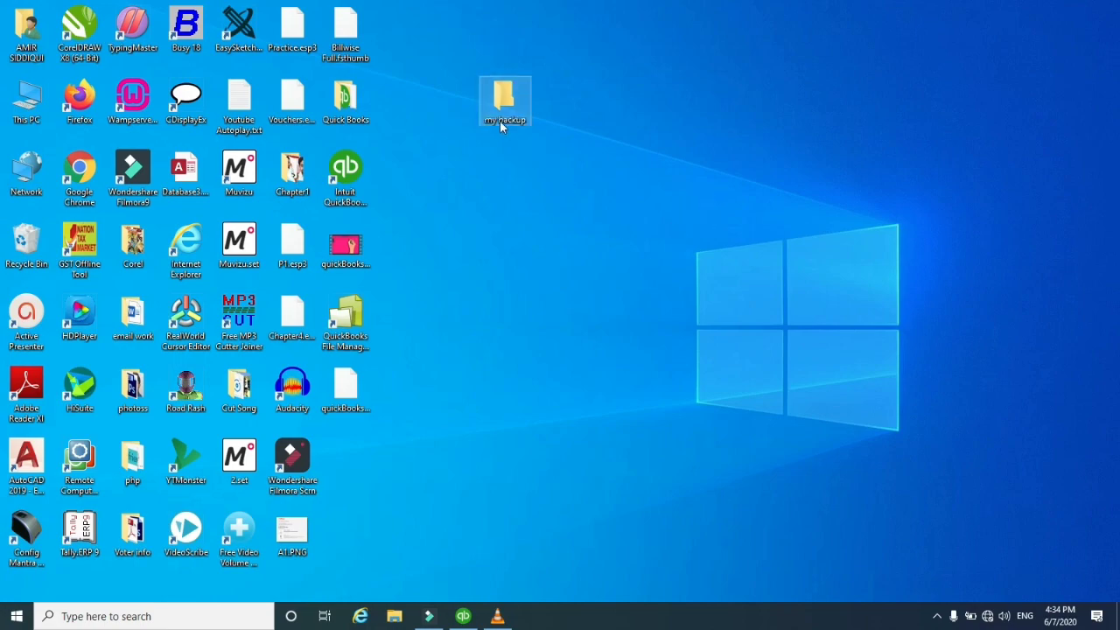
double_click(503, 105)
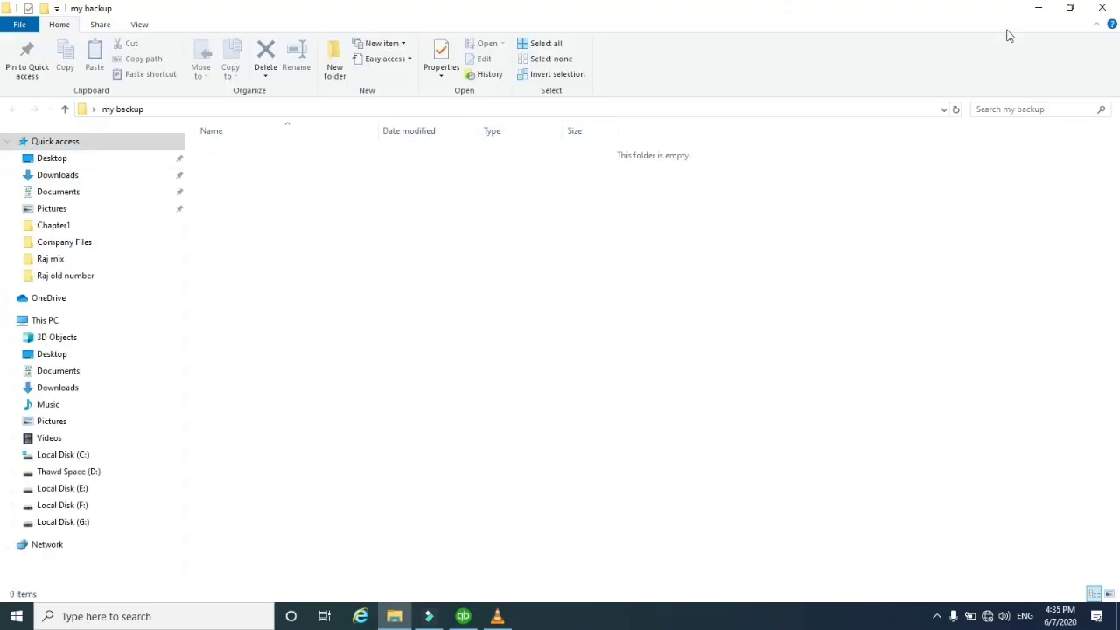
click(1105, 9)
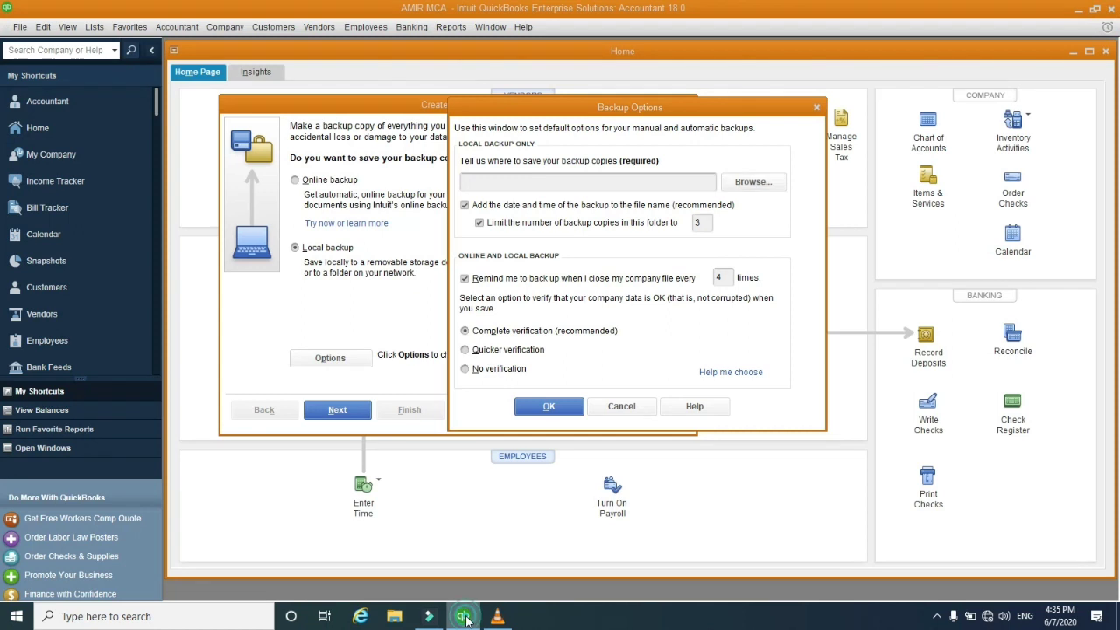
- Choose Desktop\my backup as the backup location and accept the drive C: warning
click(753, 181)
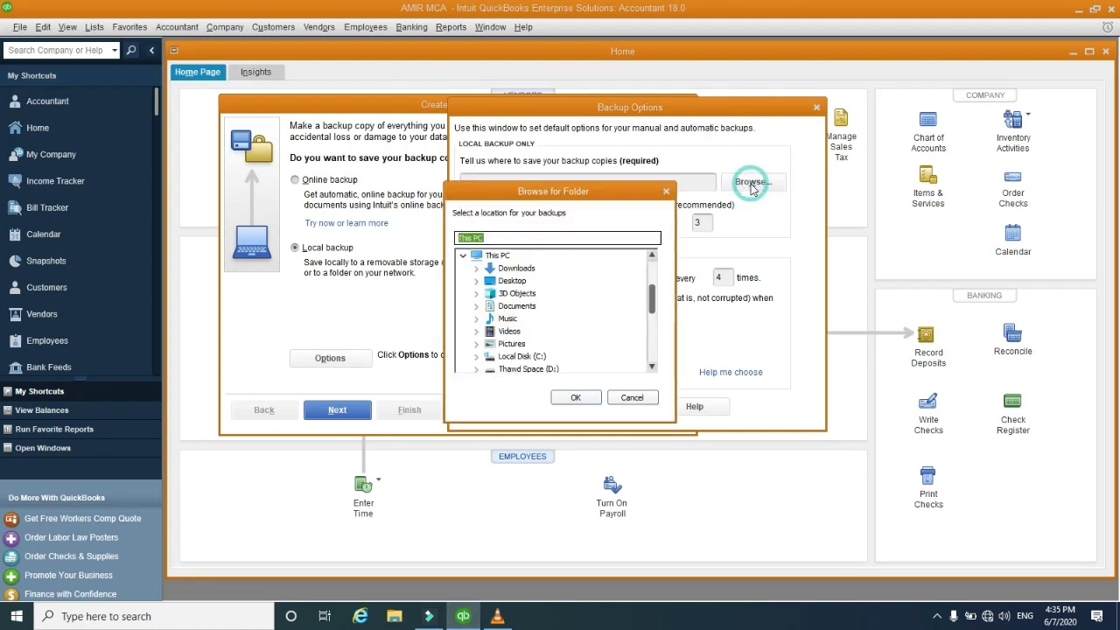
click(477, 281)
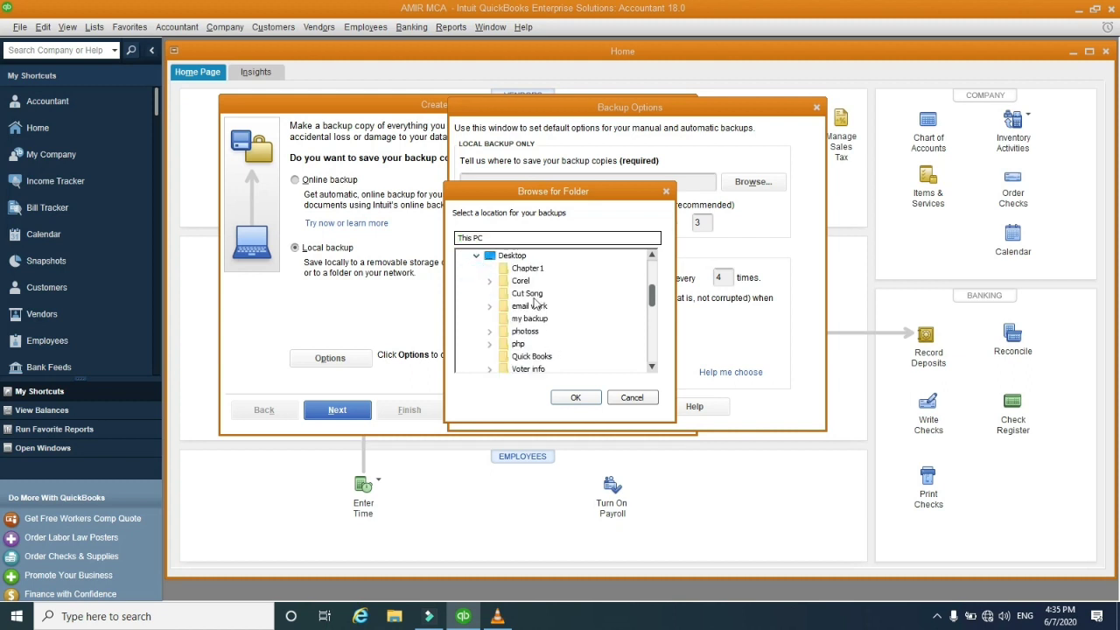
scroll(536, 302, down, 1)
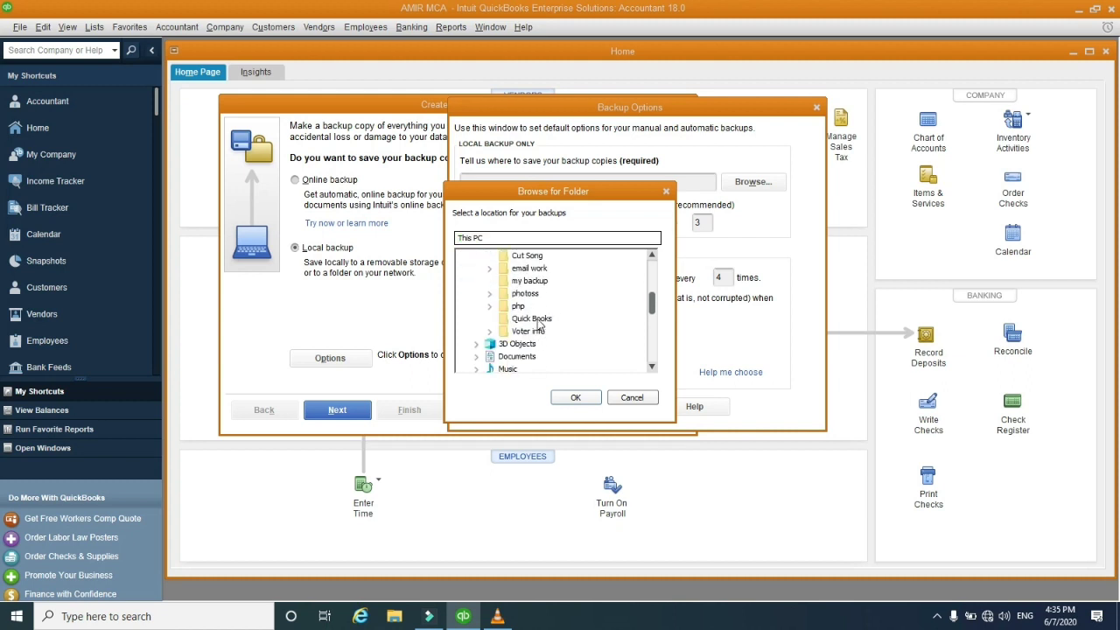
click(530, 281)
click(576, 397)
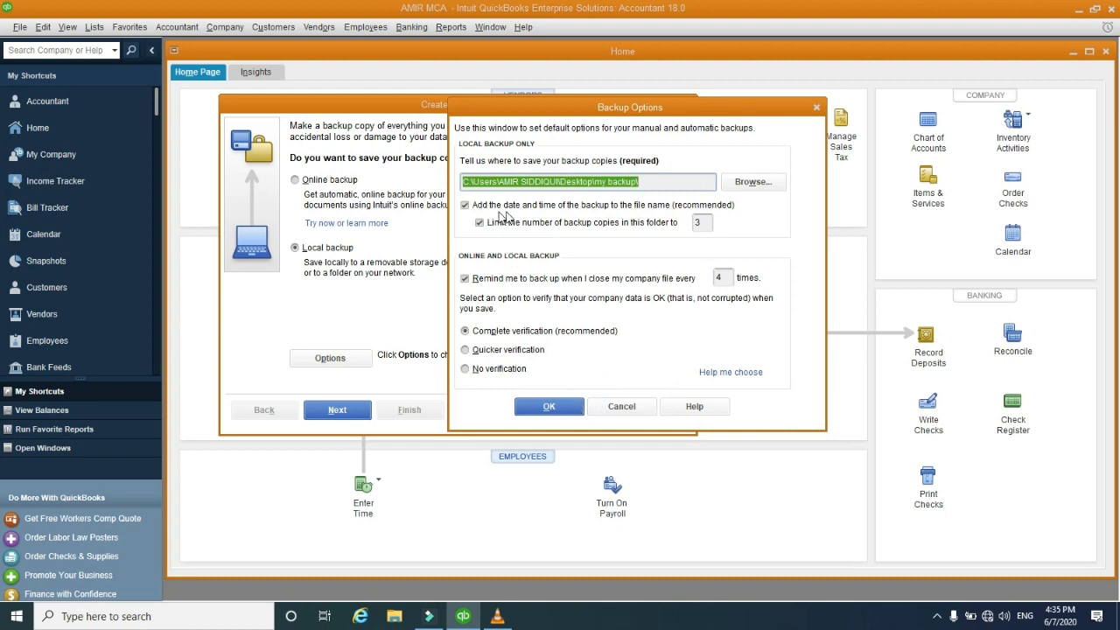
click(550, 407)
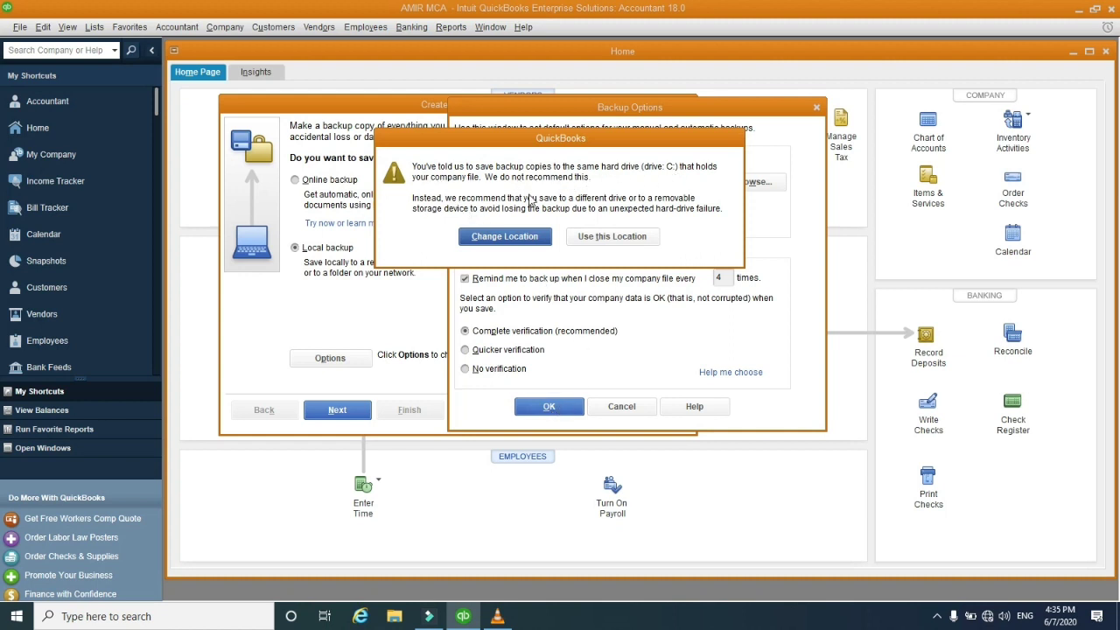
click(601, 246)
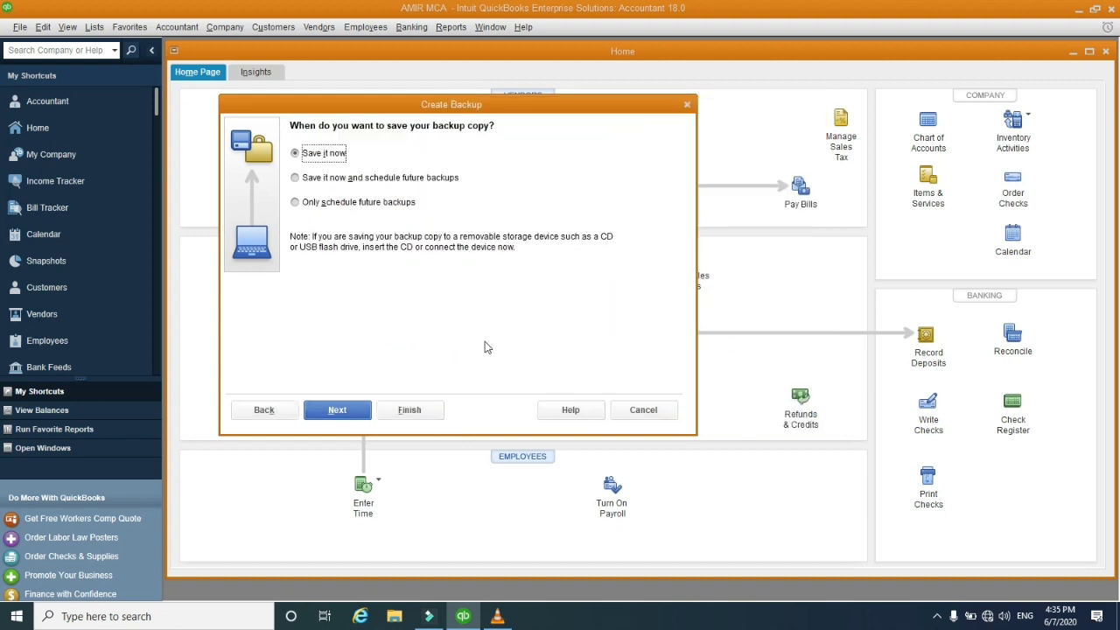
- Save a backup copy of the company file now into the 'my backup' folder and confirm
click(338, 414)
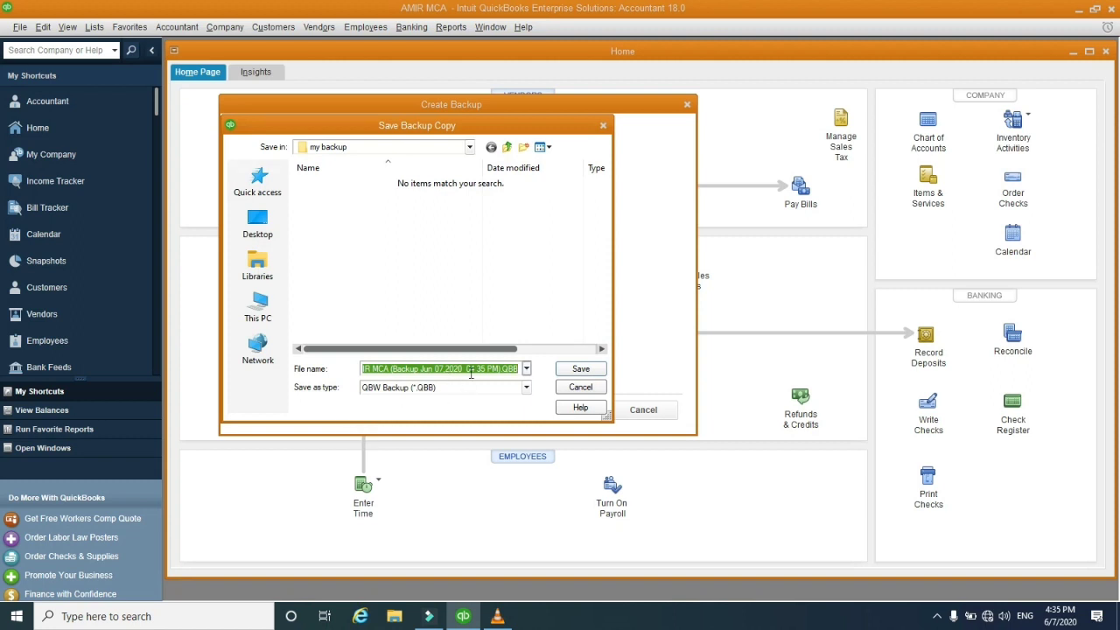
click(580, 368)
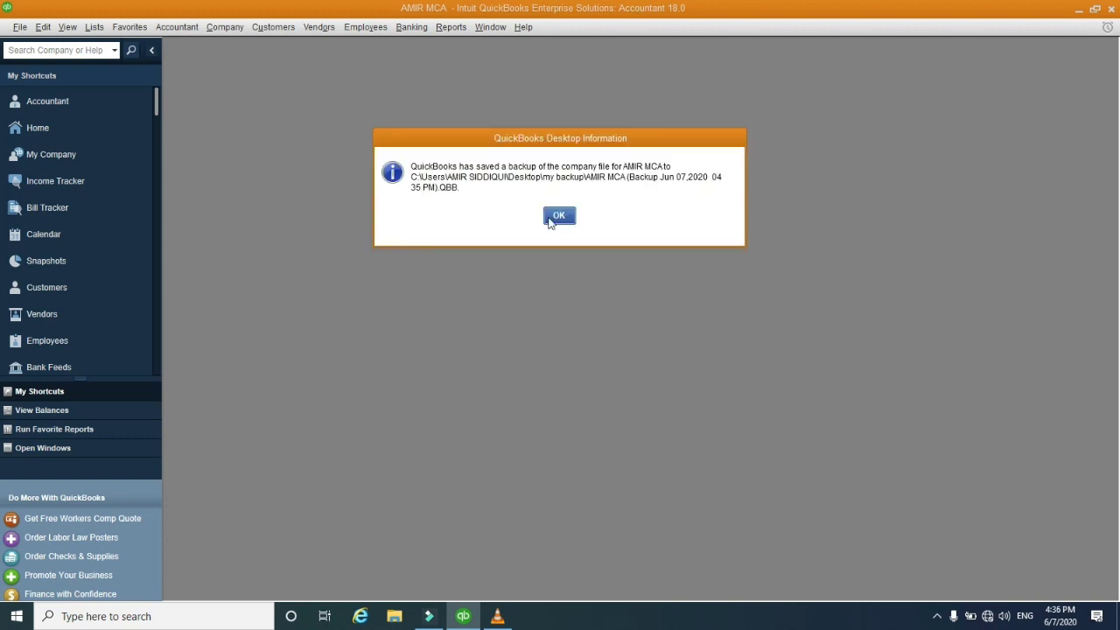
click(561, 219)
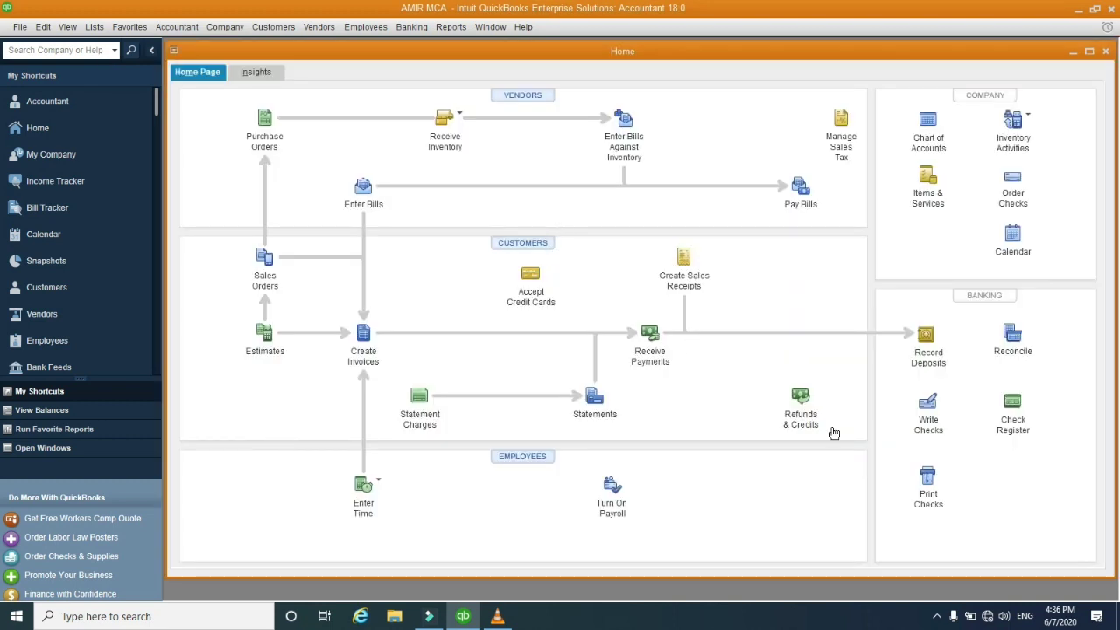
- Check on the desktop that 'my backup' holds one .QBB backup, then return to QuickBooks
click(1117, 618)
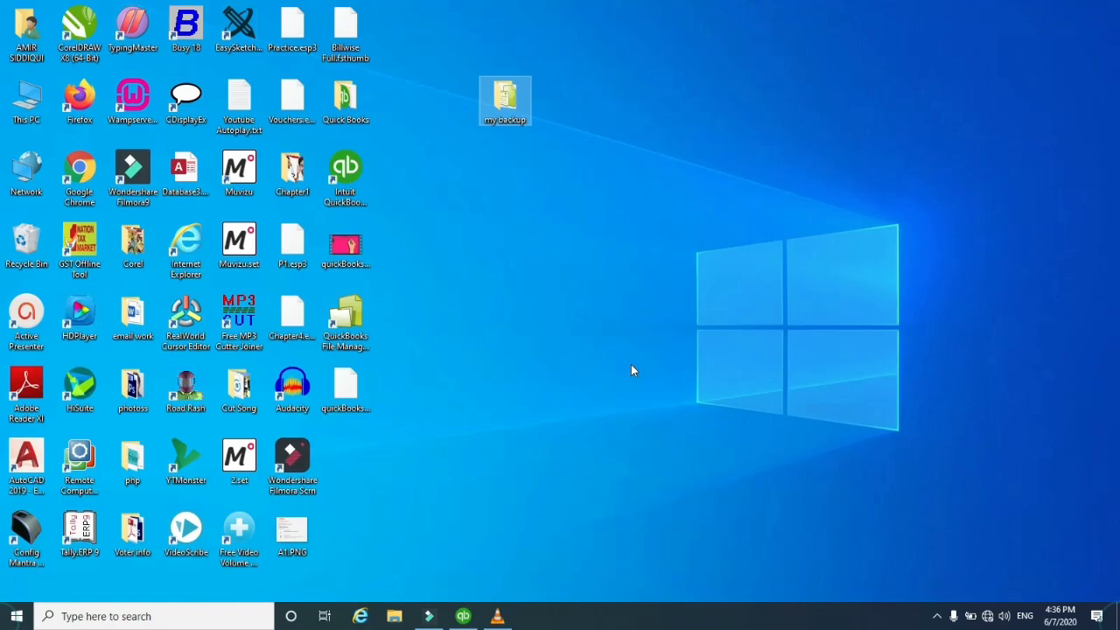
double_click(506, 103)
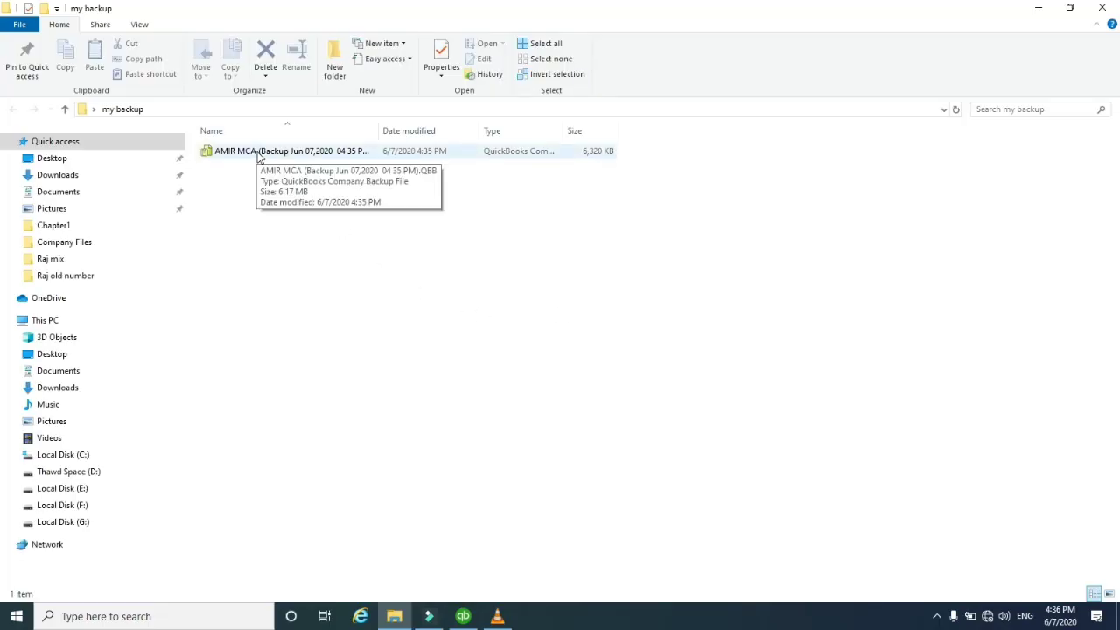
click(1102, 8)
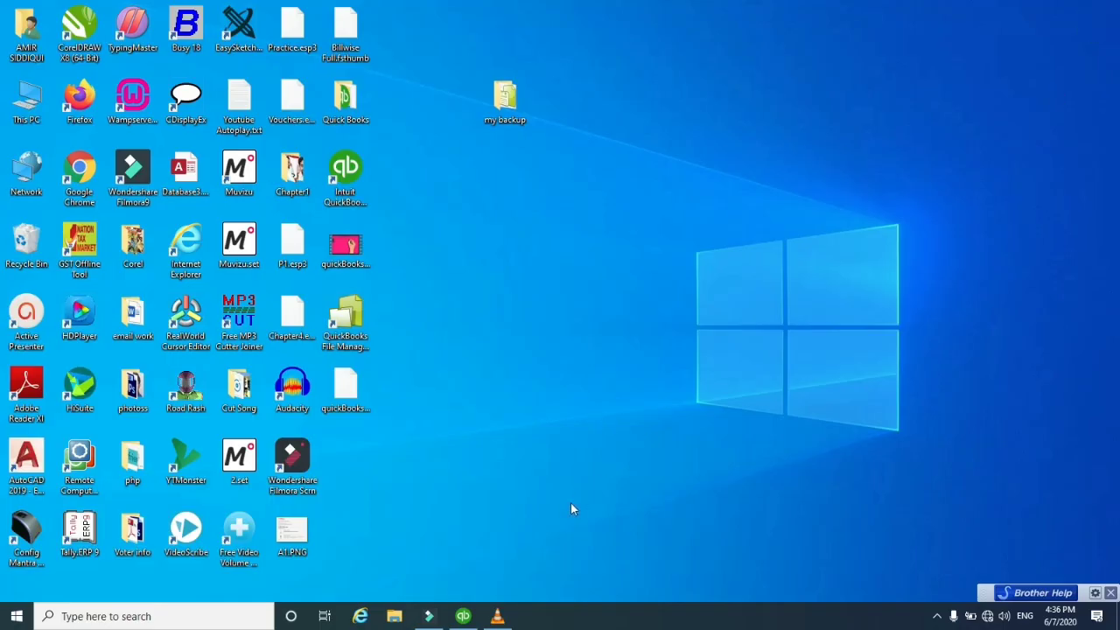
click(463, 616)
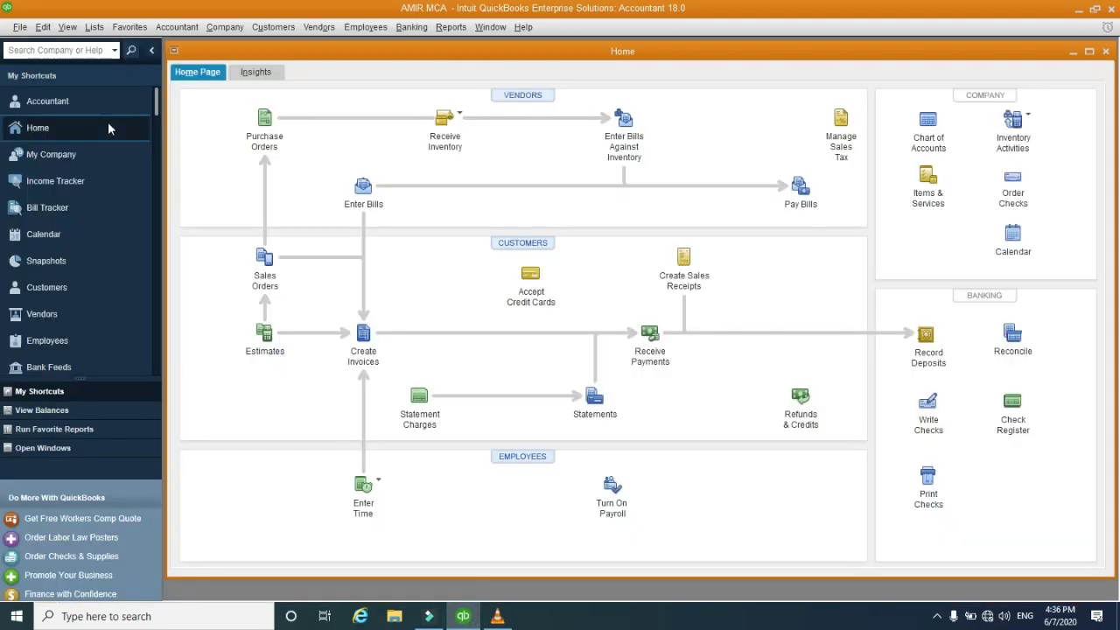
- Turn on multiple currencies in the company Multiple Currencies preferences and confirm
click(42, 27)
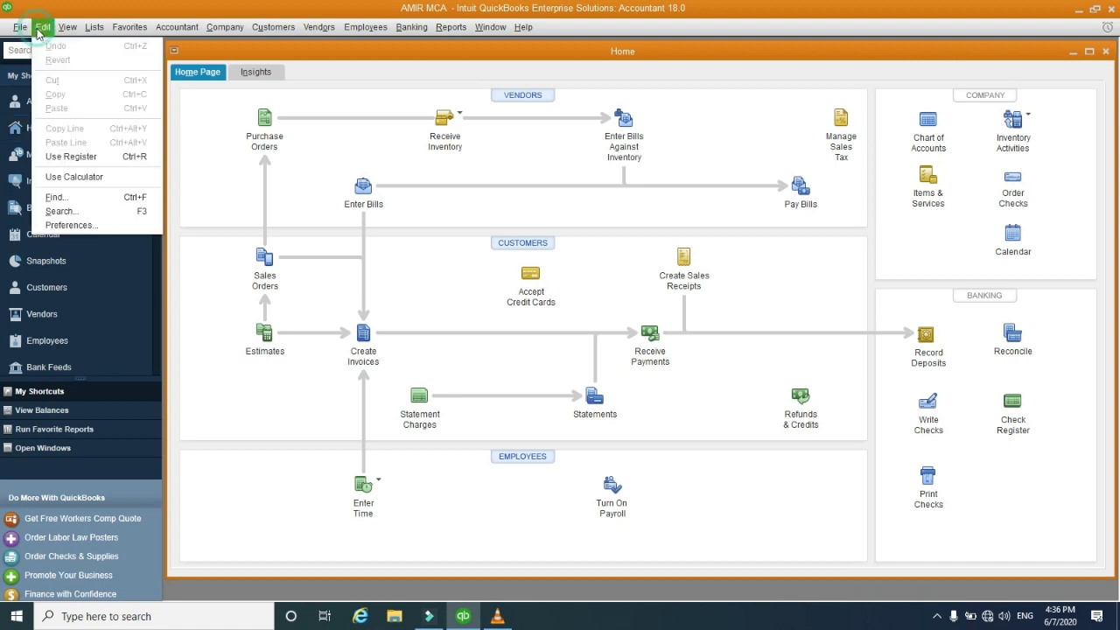
click(68, 226)
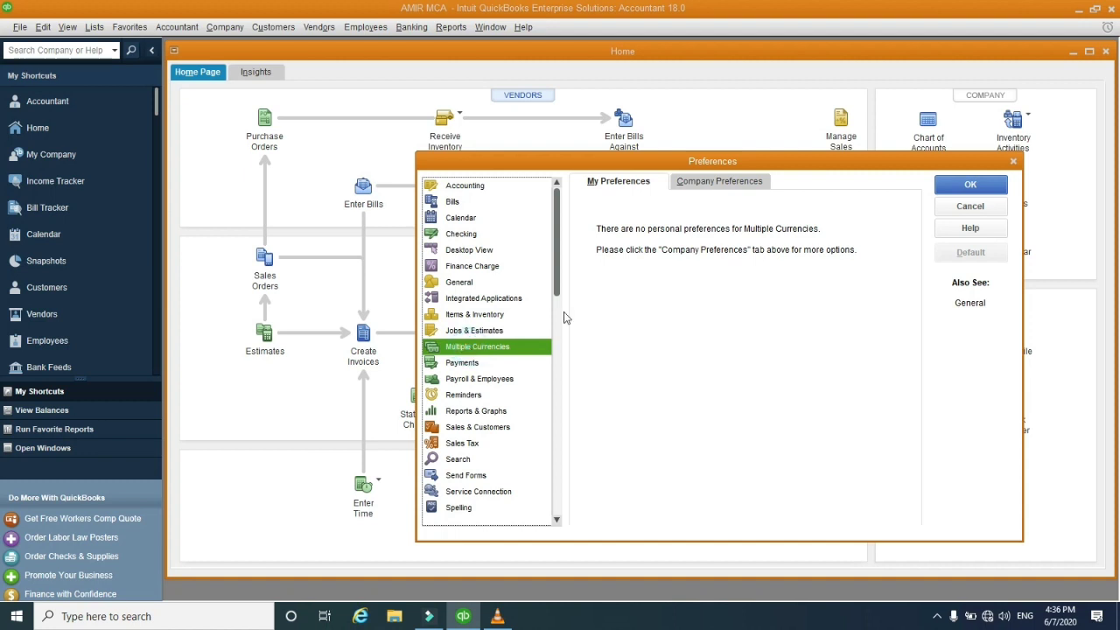
click(689, 183)
click(637, 246)
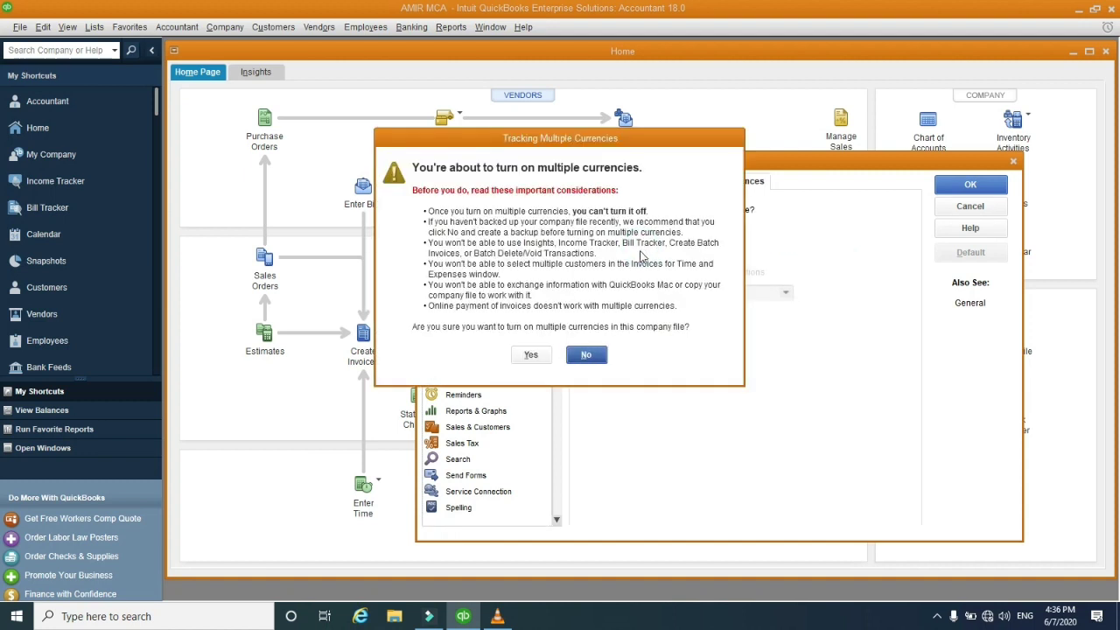
click(542, 355)
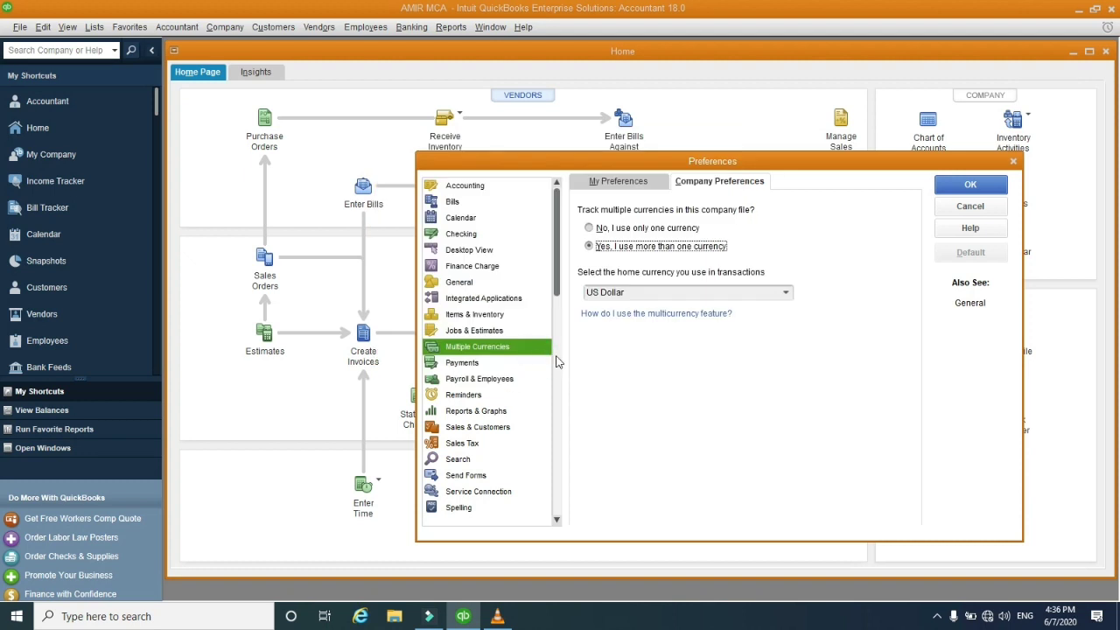
- Pick Indian Rupee as the home currency from the full currency list
click(612, 294)
click(785, 295)
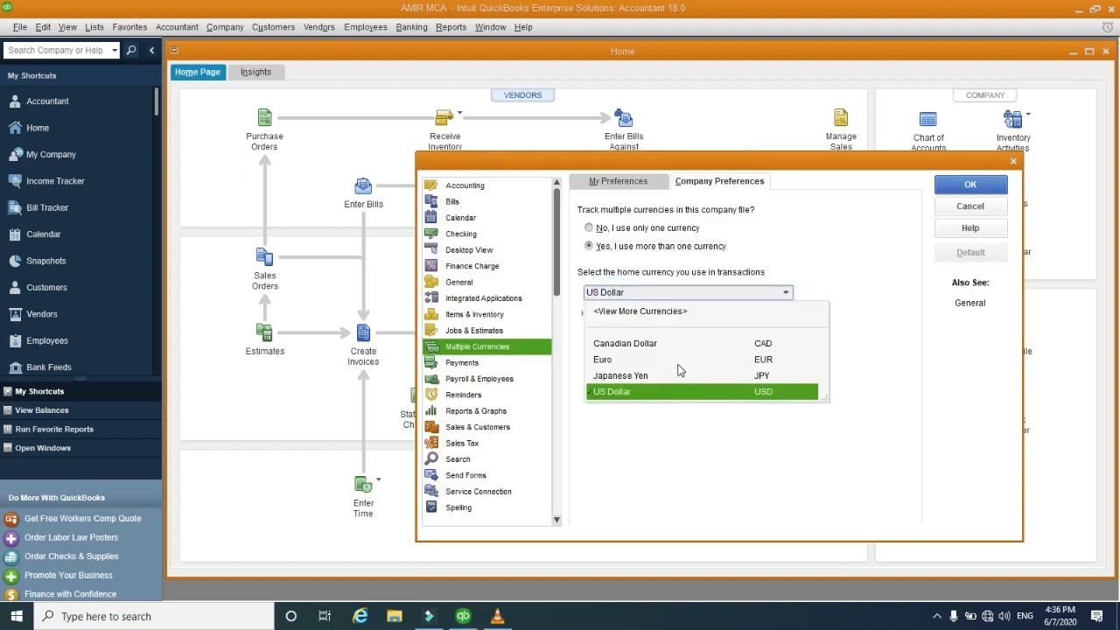
click(624, 313)
click(624, 313)
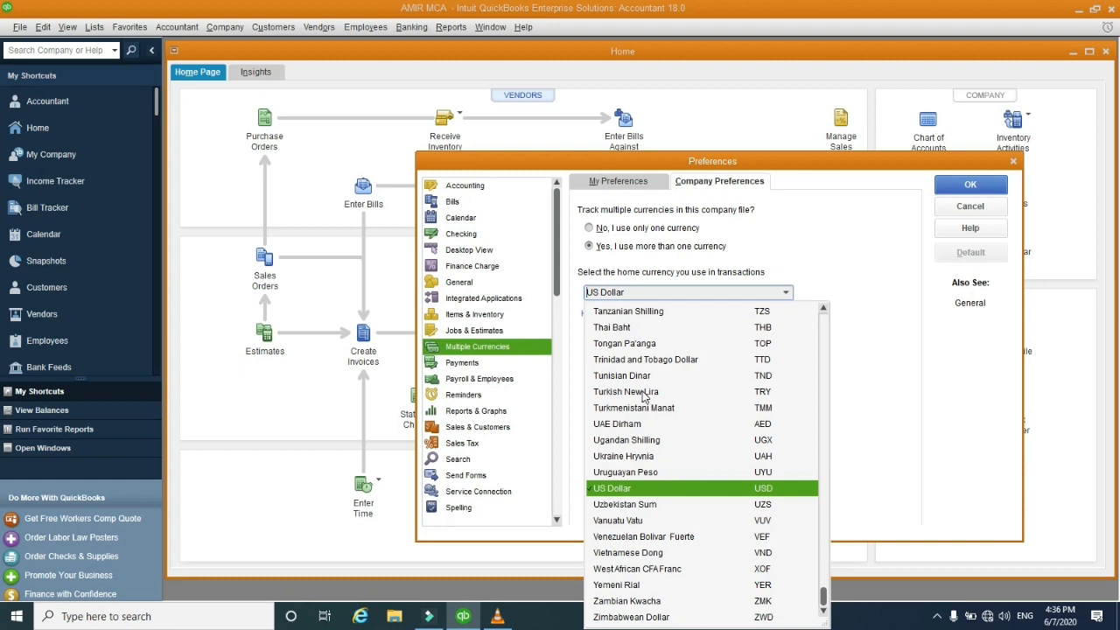
scroll(643, 398, up, 20)
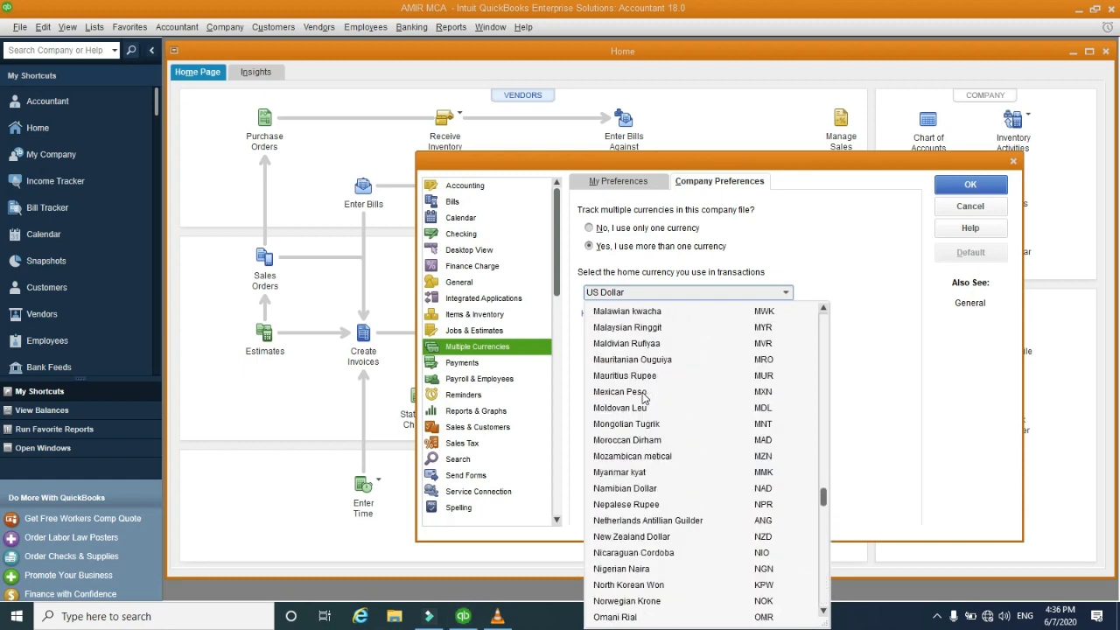
scroll(643, 398, up, 12)
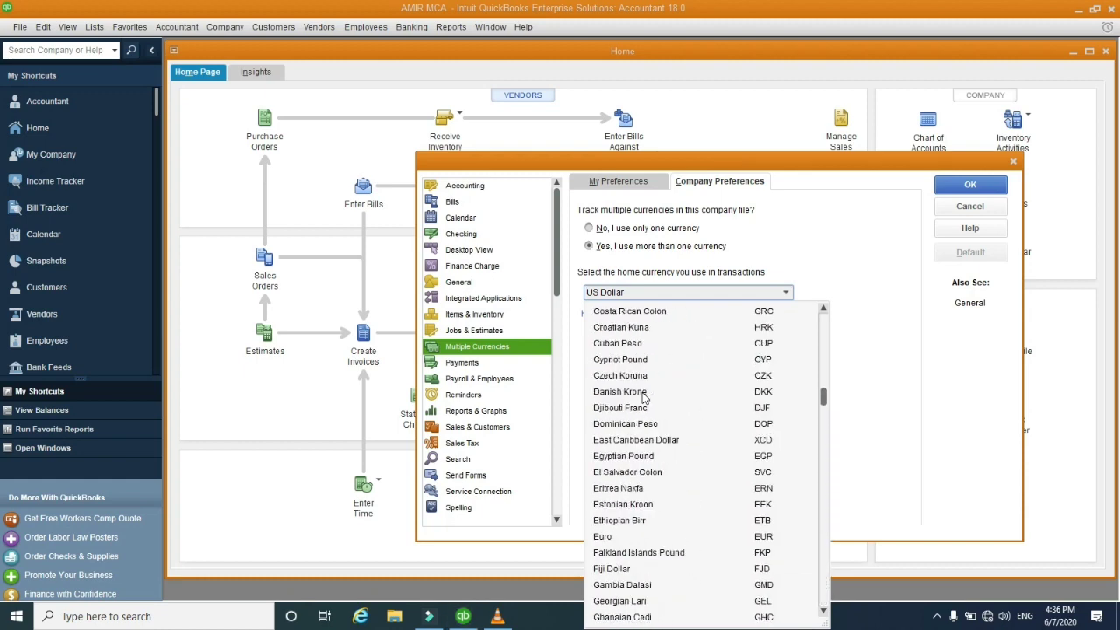
scroll(644, 398, down, 4)
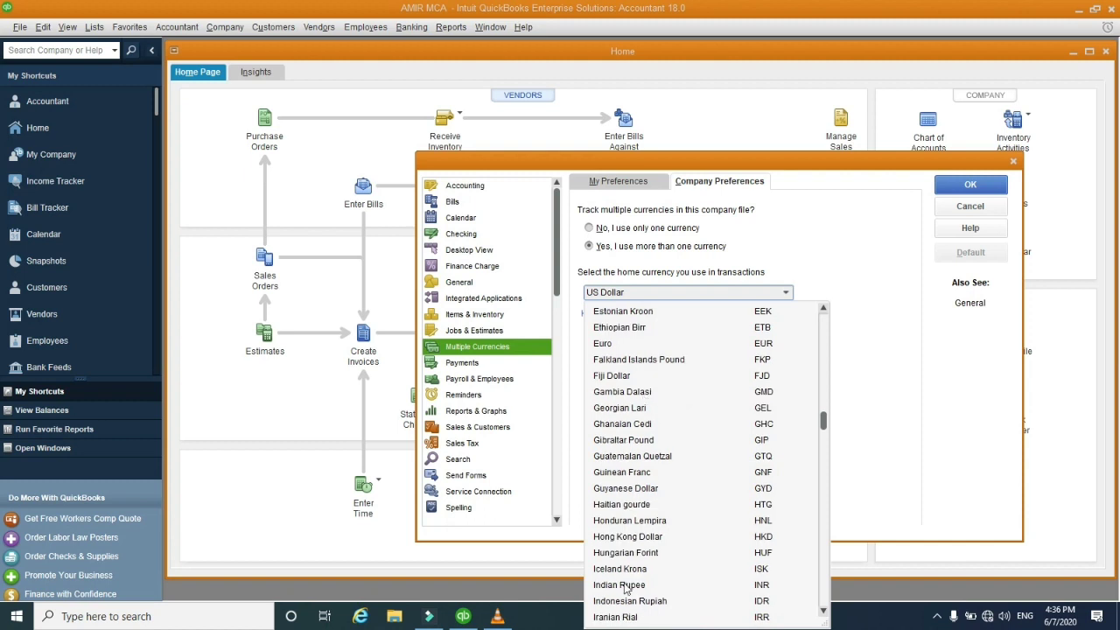
scroll(685, 554, down, 1)
scroll(684, 554, down, 1)
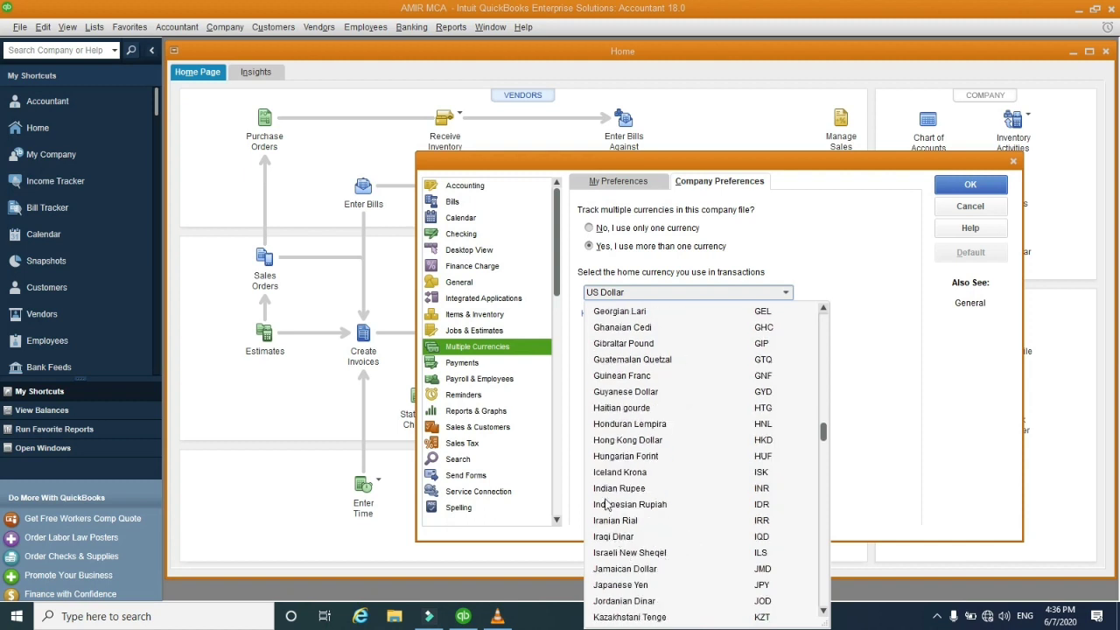
click(637, 490)
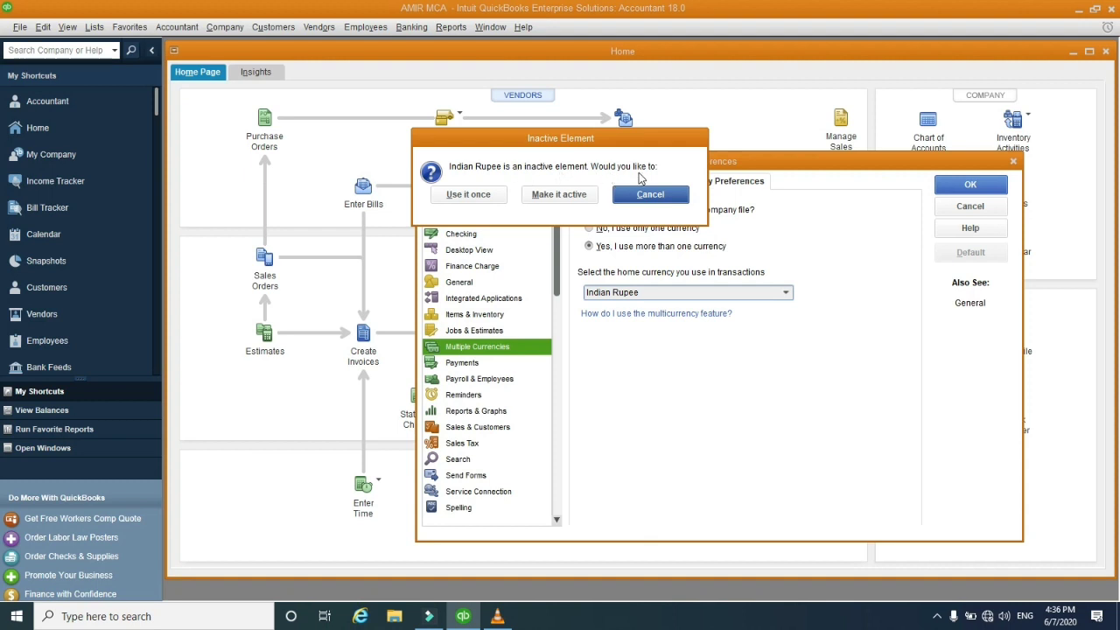
- Activate Indian Rupee, save the multicurrency preference, and accept reopening the company file
click(565, 196)
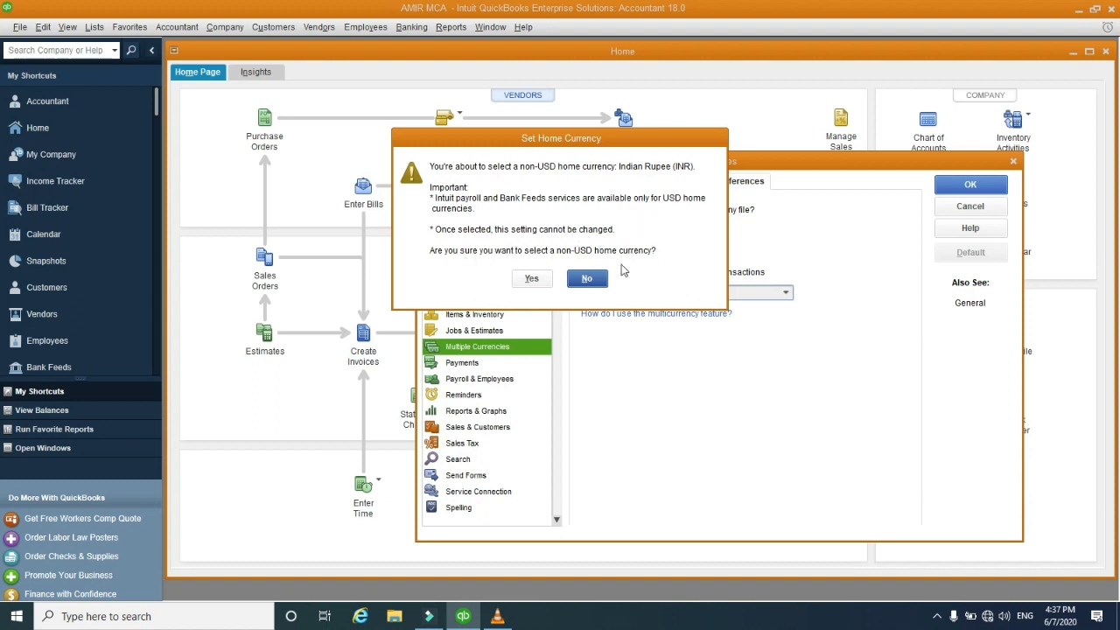
click(530, 280)
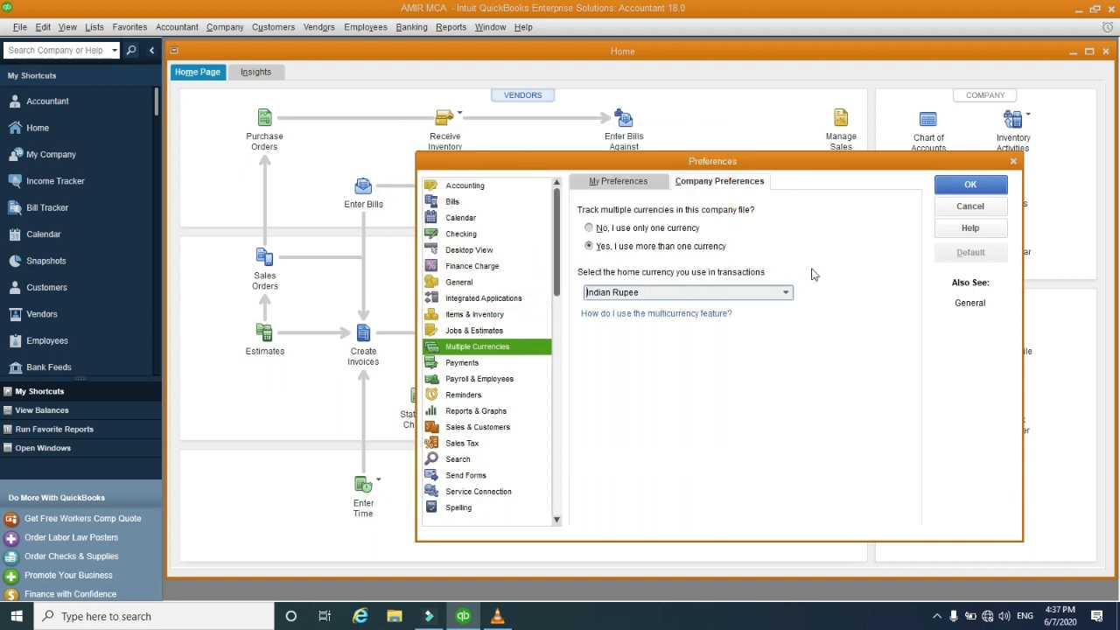
click(965, 189)
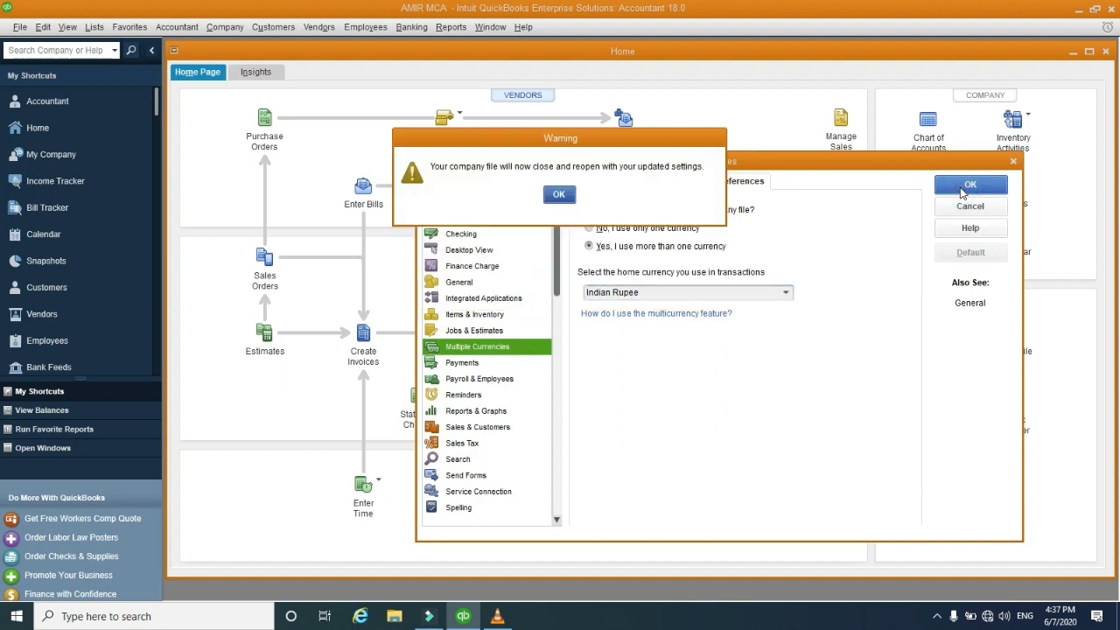
click(557, 199)
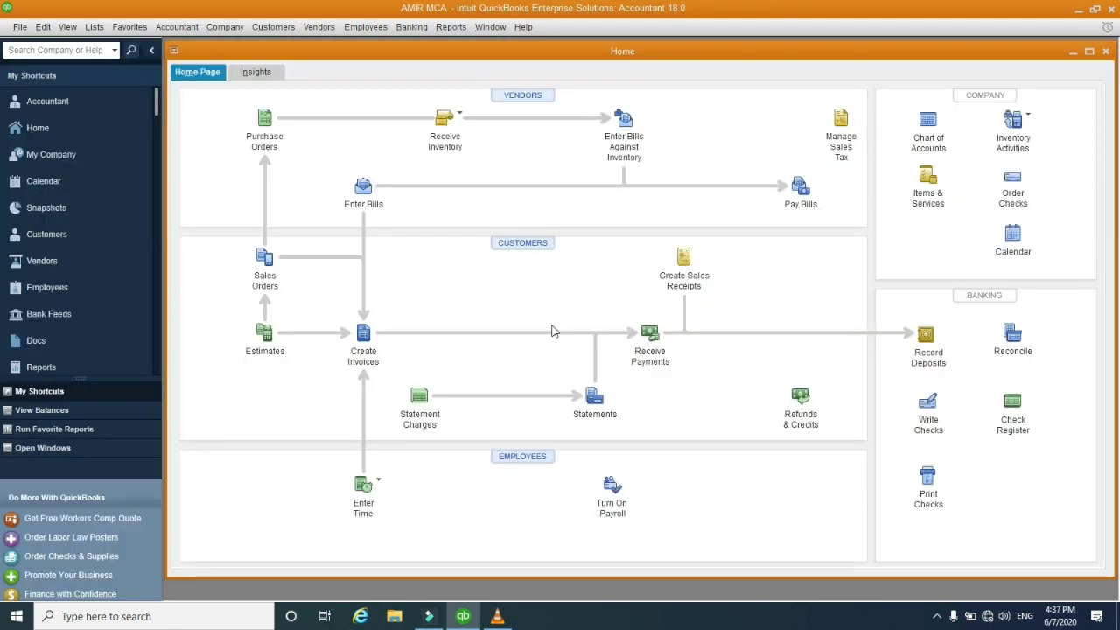
click(930, 144)
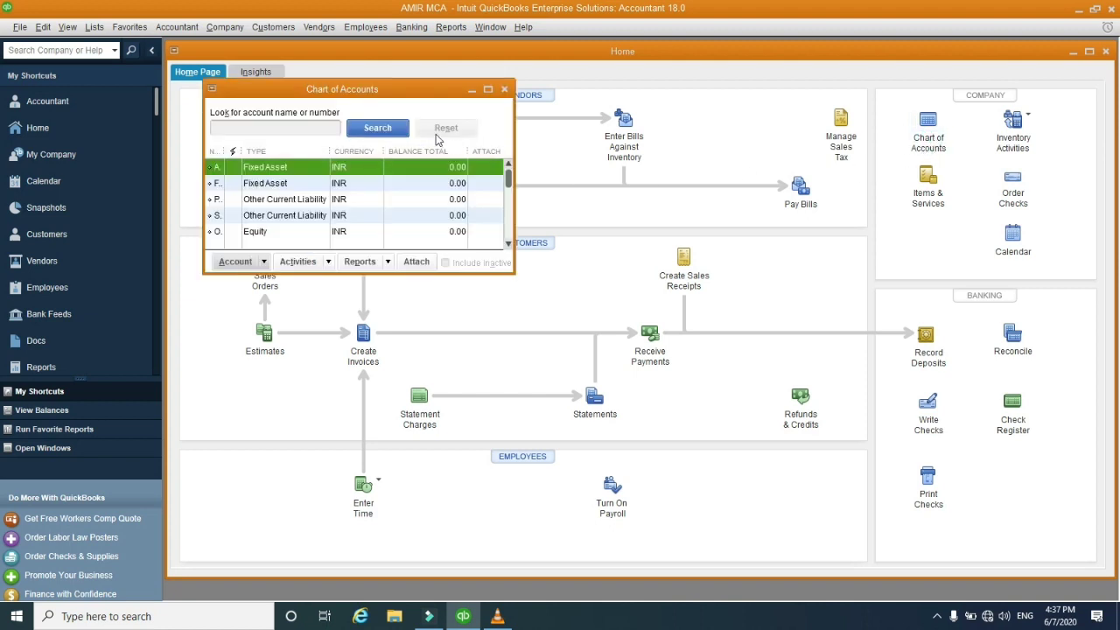
click(502, 90)
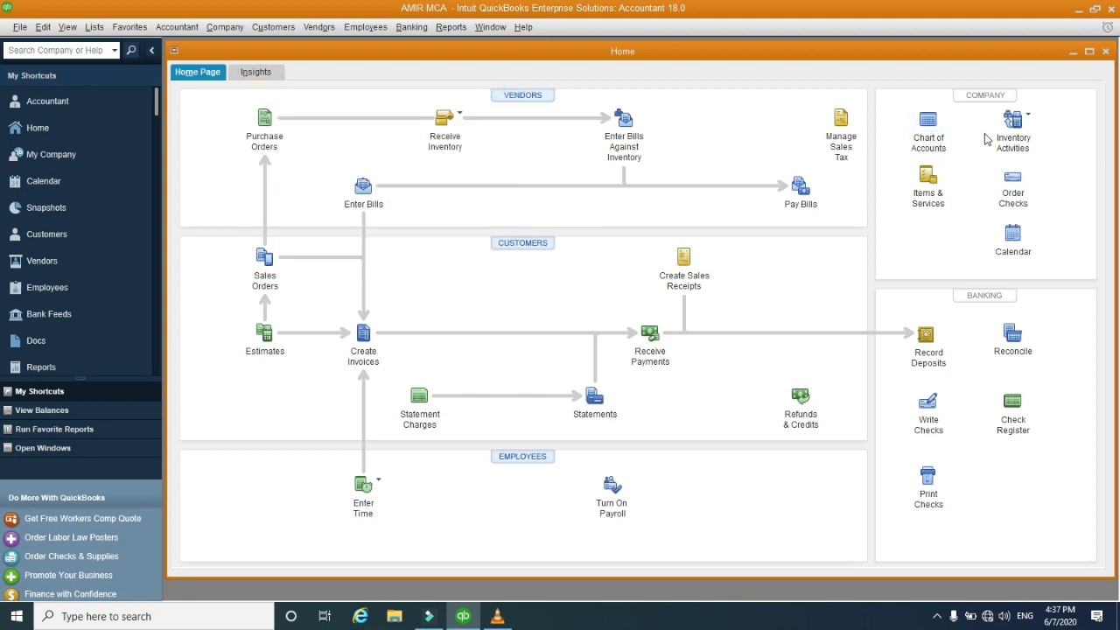
click(929, 130)
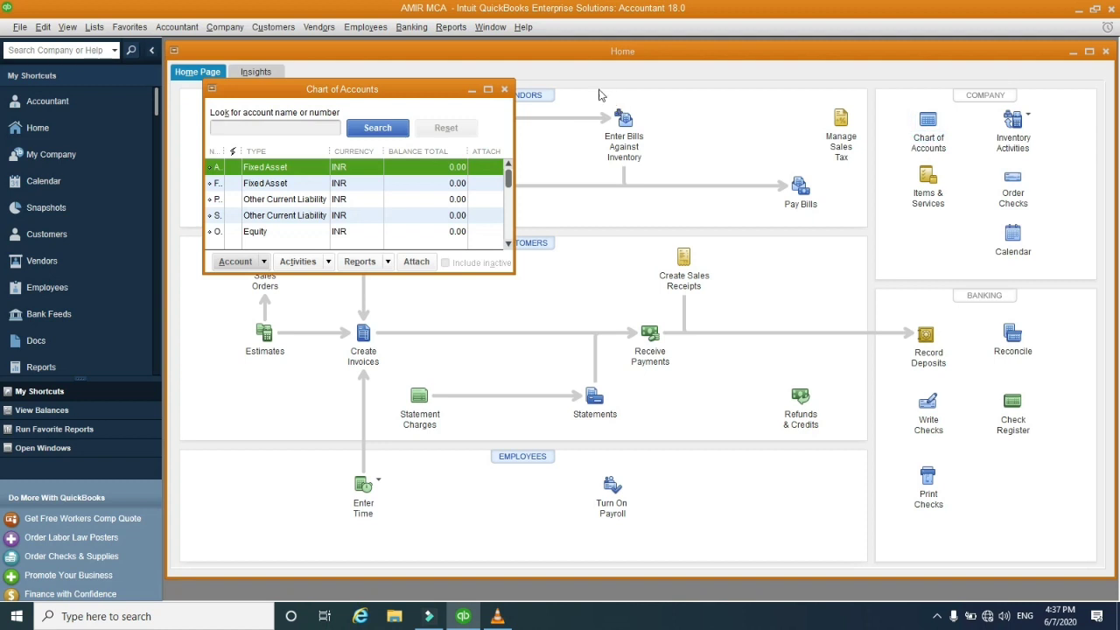
click(491, 91)
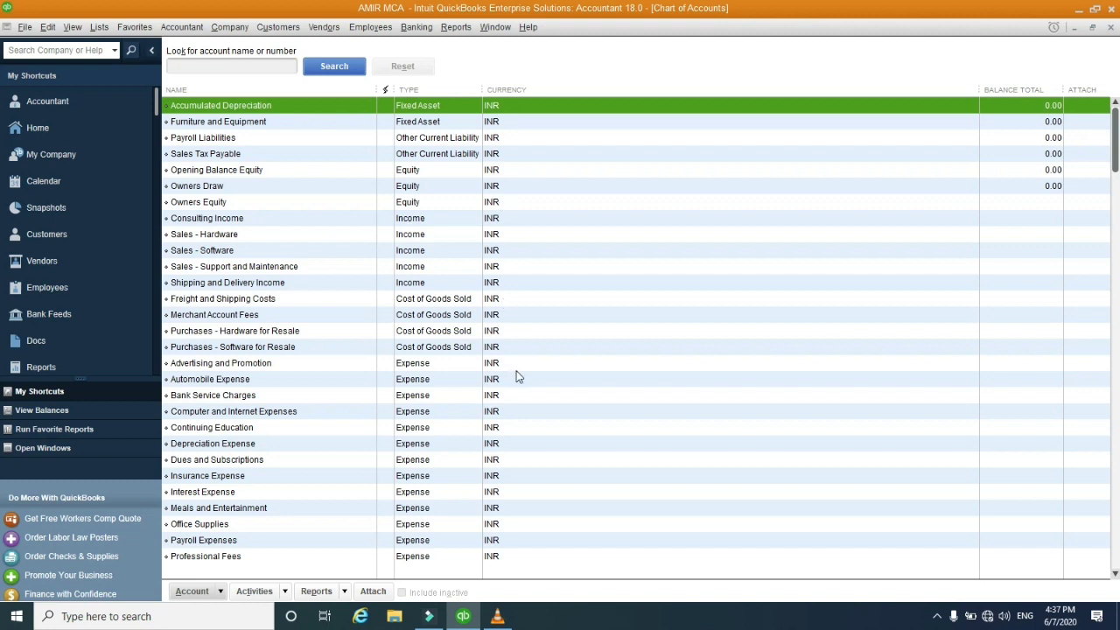
click(1110, 28)
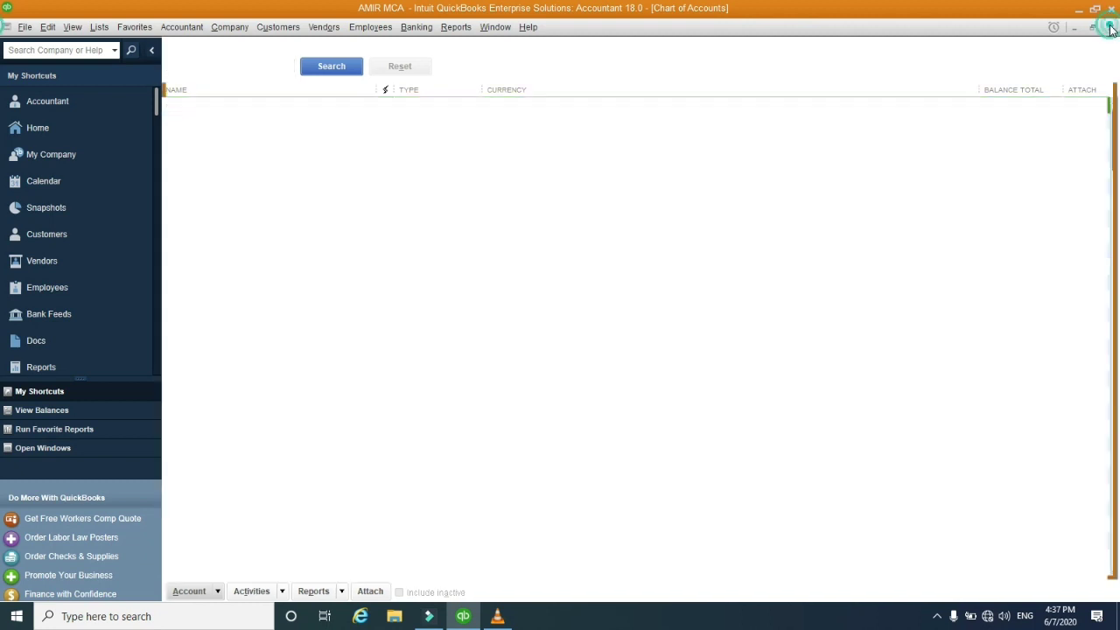
click(54, 31)
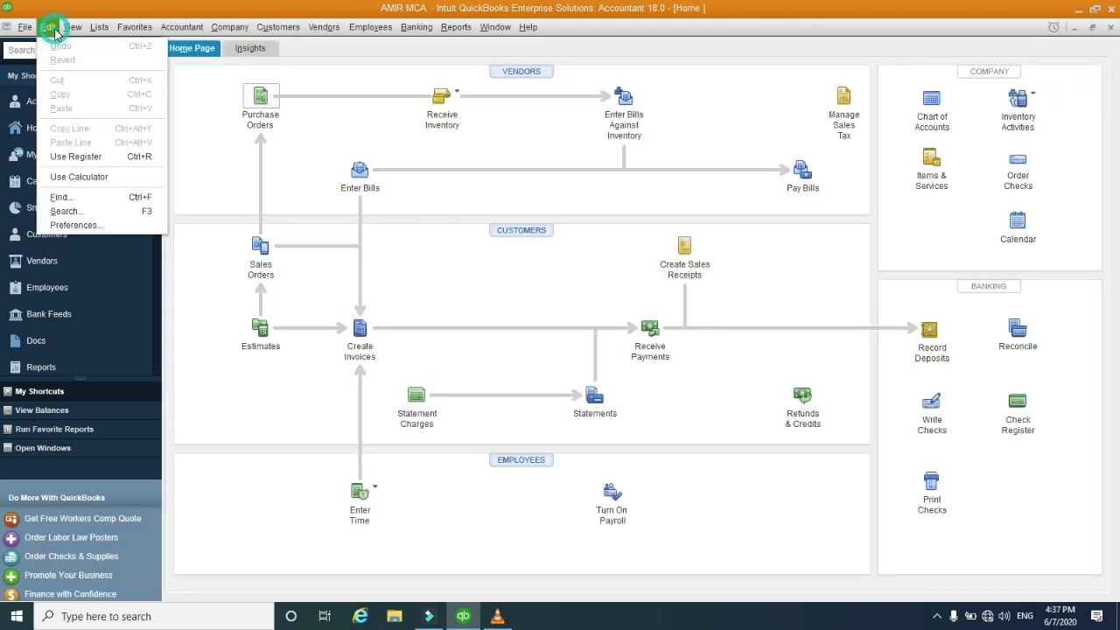
click(74, 226)
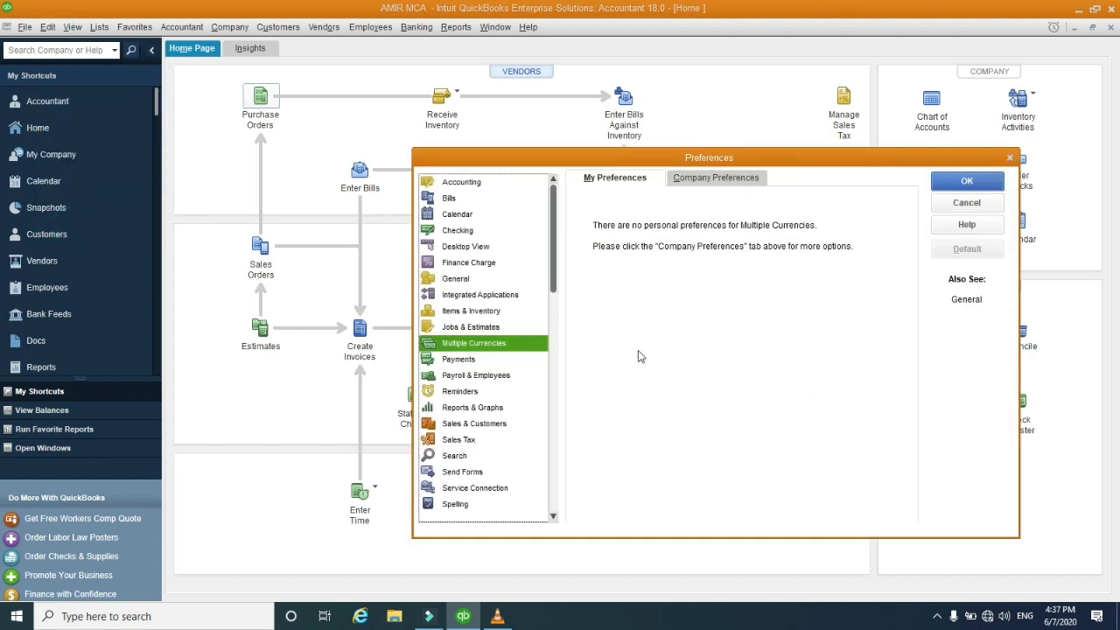
click(729, 179)
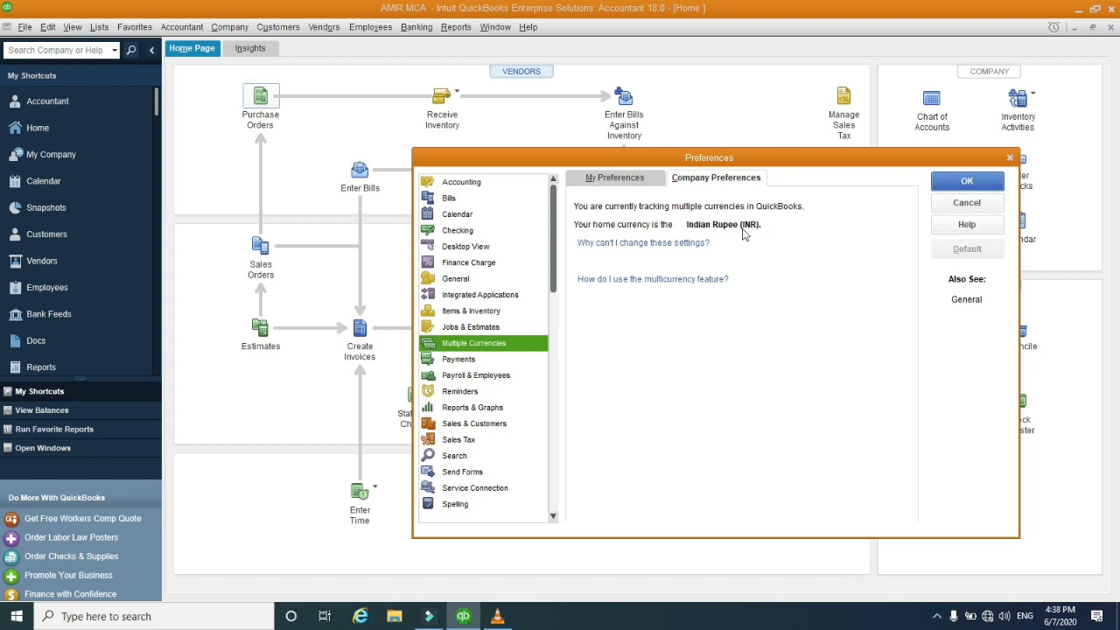
click(967, 184)
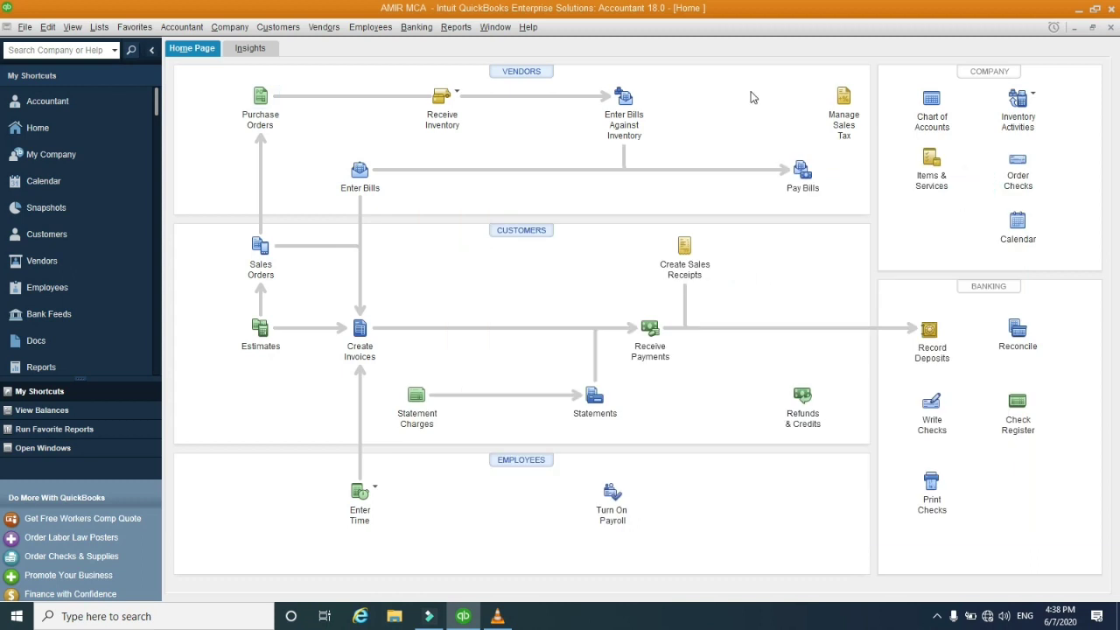
- Close the AMIR MCA company file via File > Close Company
click(26, 28)
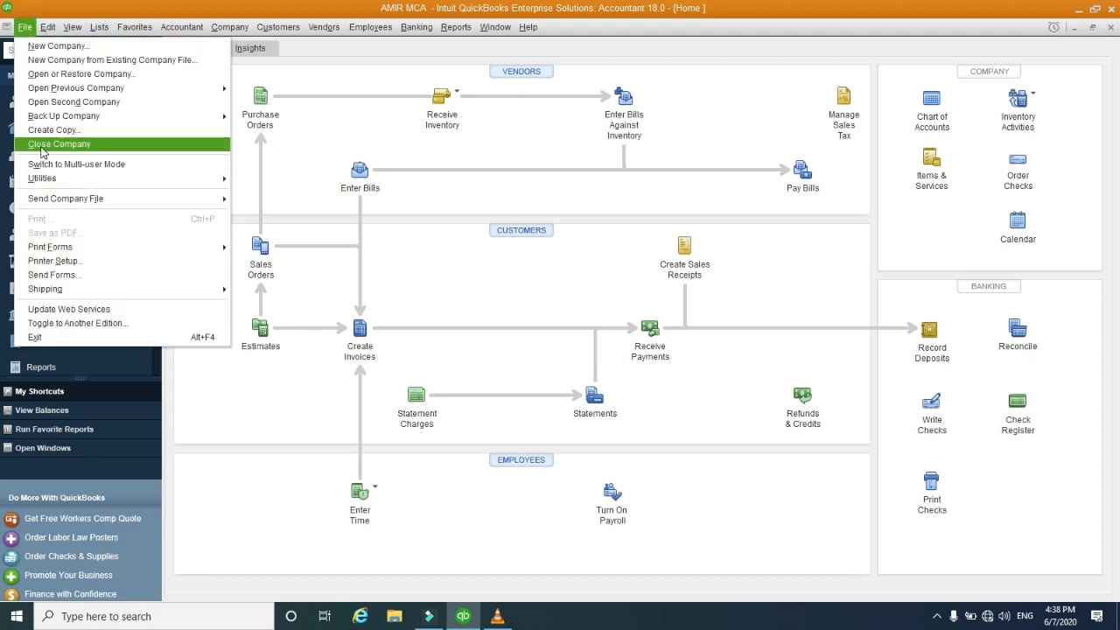
click(66, 145)
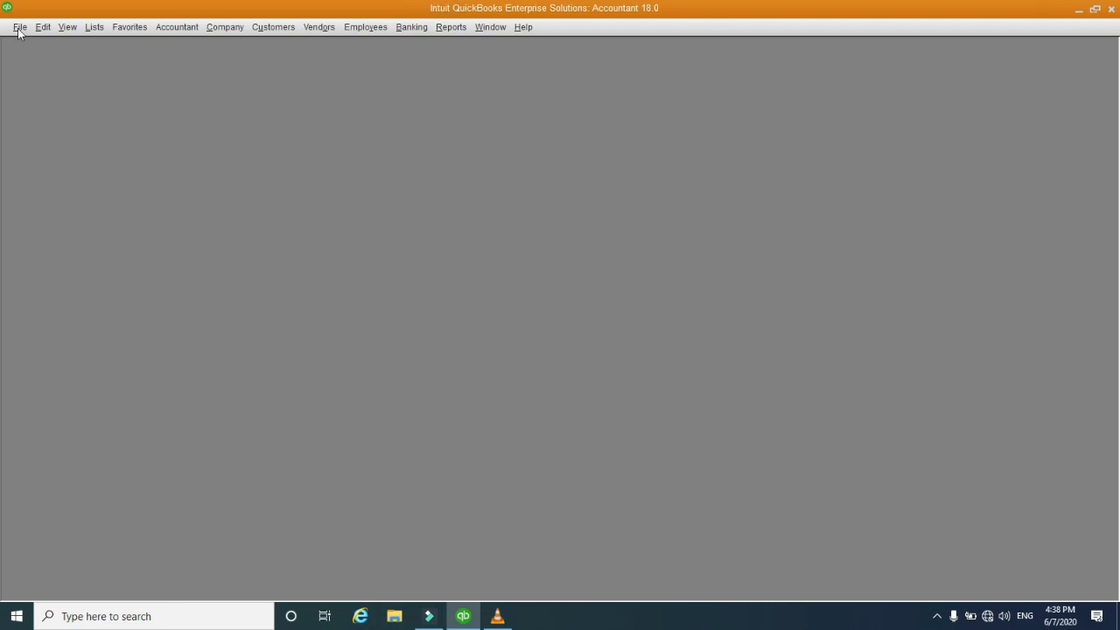
click(19, 27)
click(339, 136)
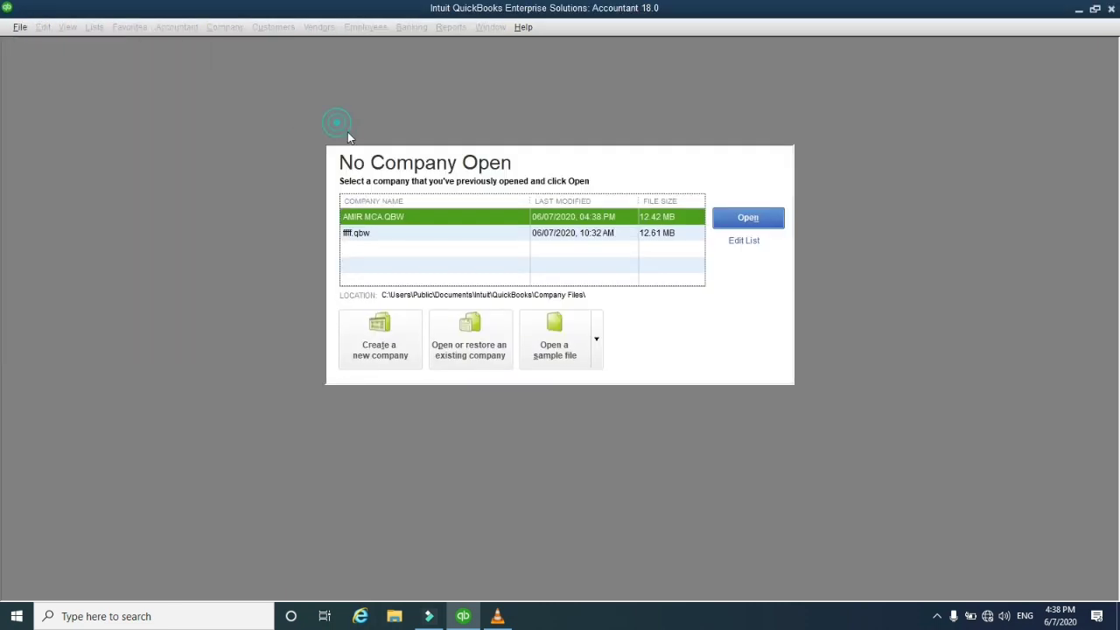
- Restore from a local backup copy, selecting the Jun 07 AMIR MCA .QBB file
click(495, 366)
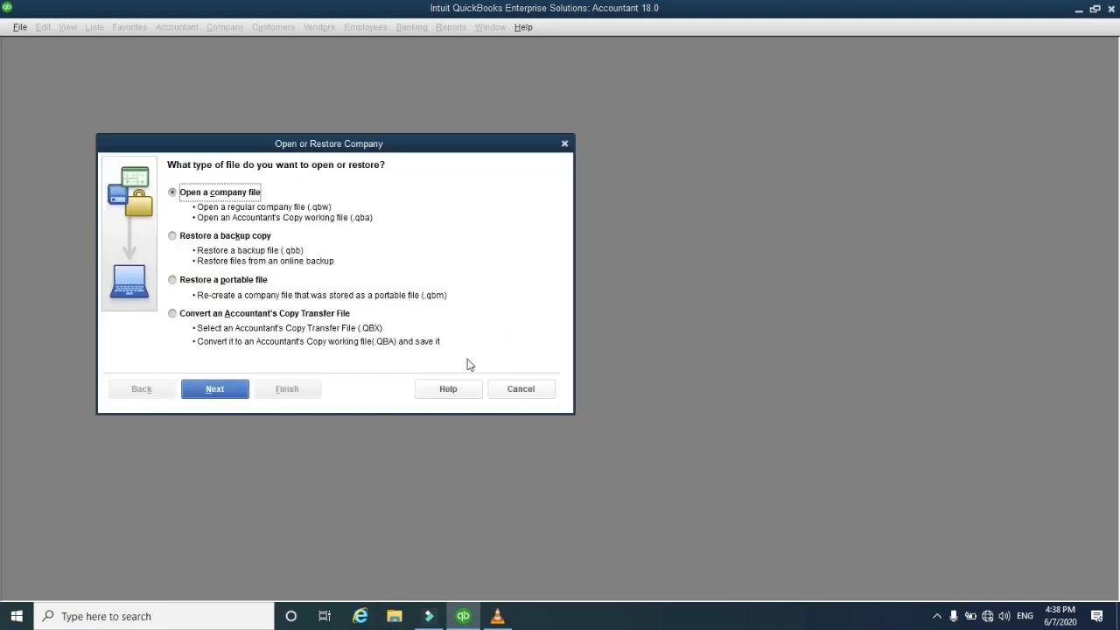
click(207, 237)
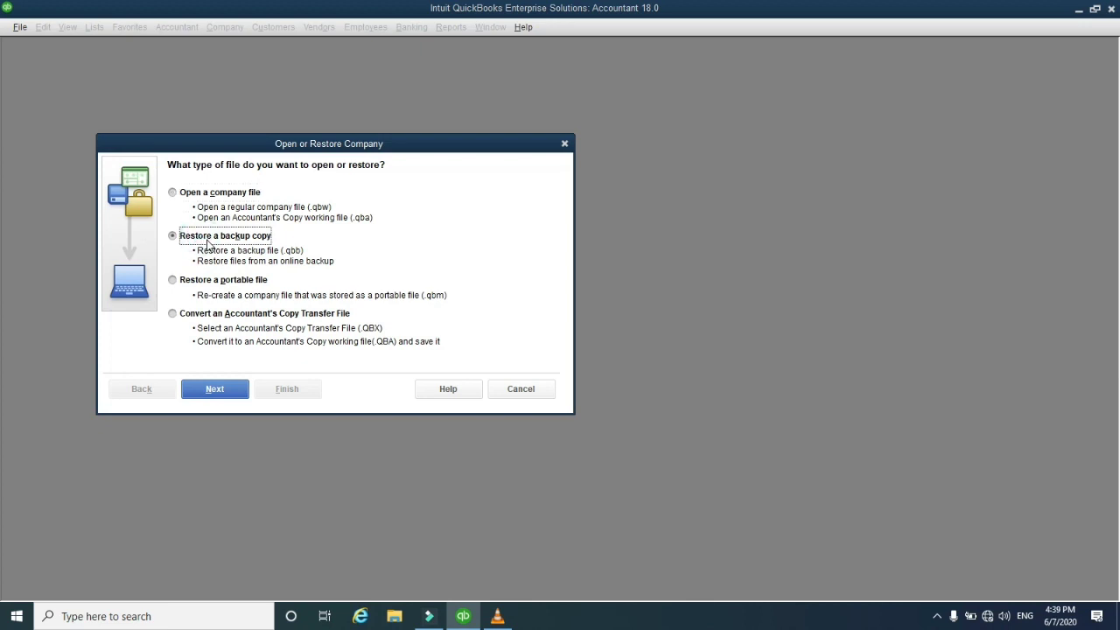
click(245, 389)
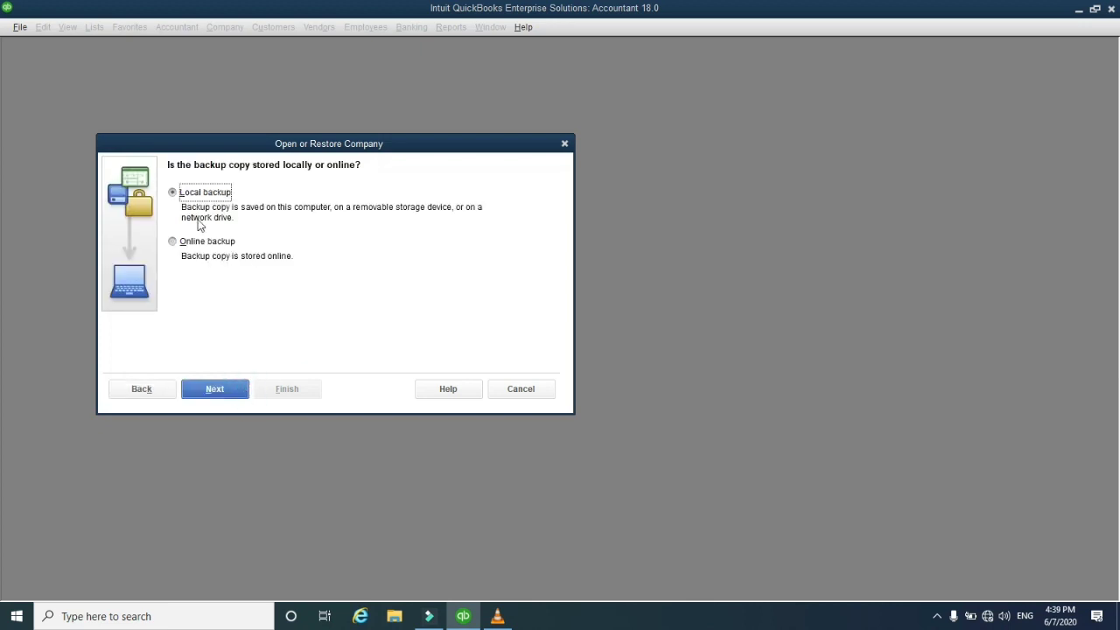
click(218, 392)
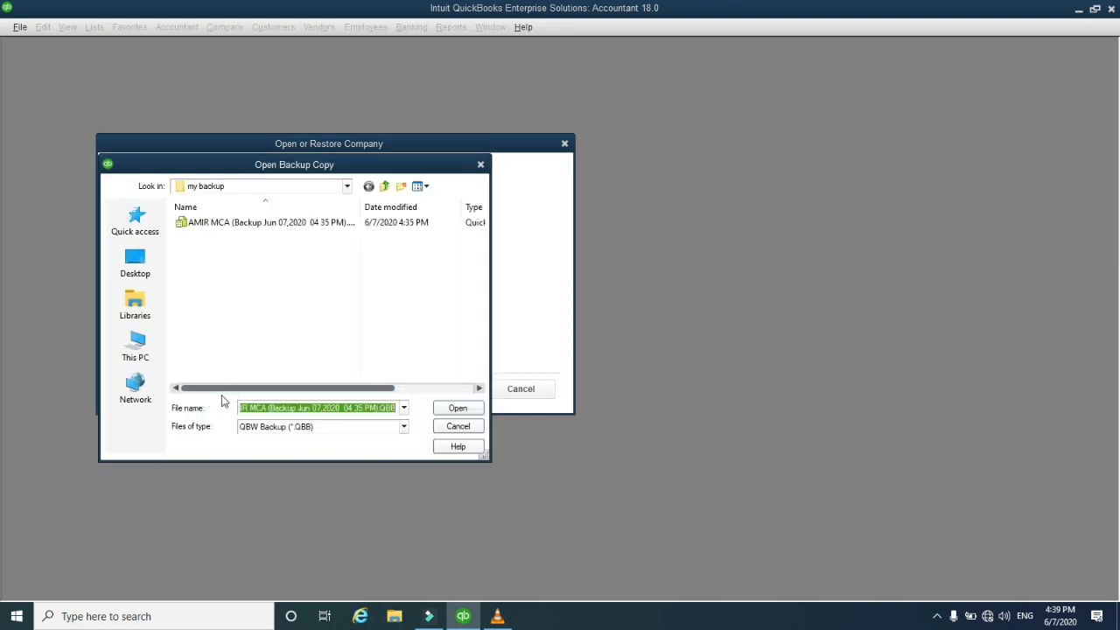
click(188, 224)
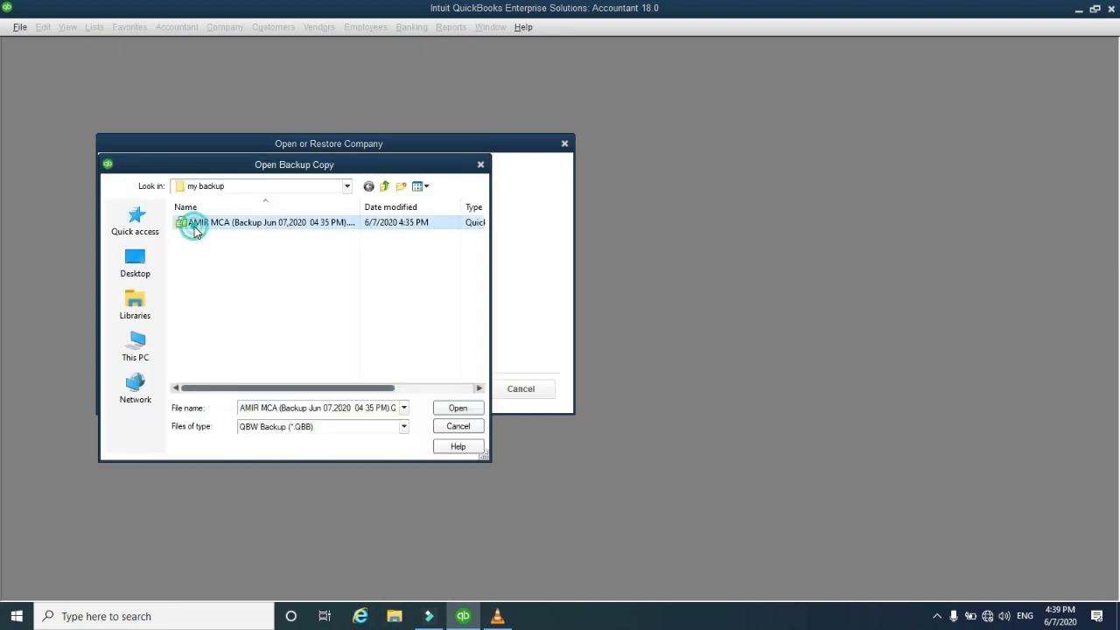
click(456, 410)
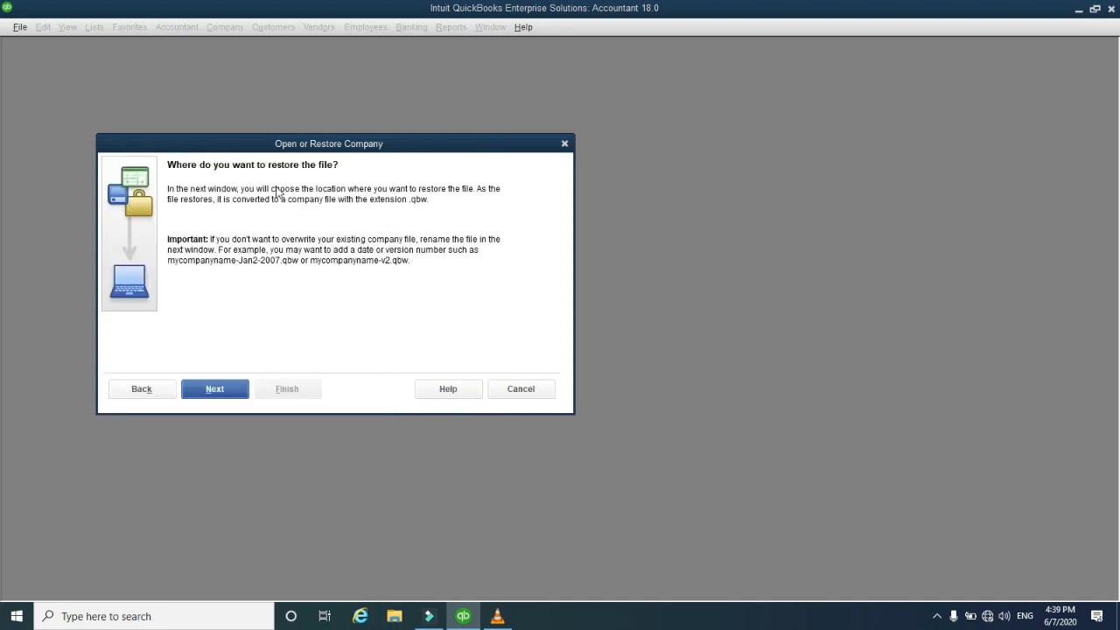
- Save the restored company as AMIR MCA4.QBW
click(246, 394)
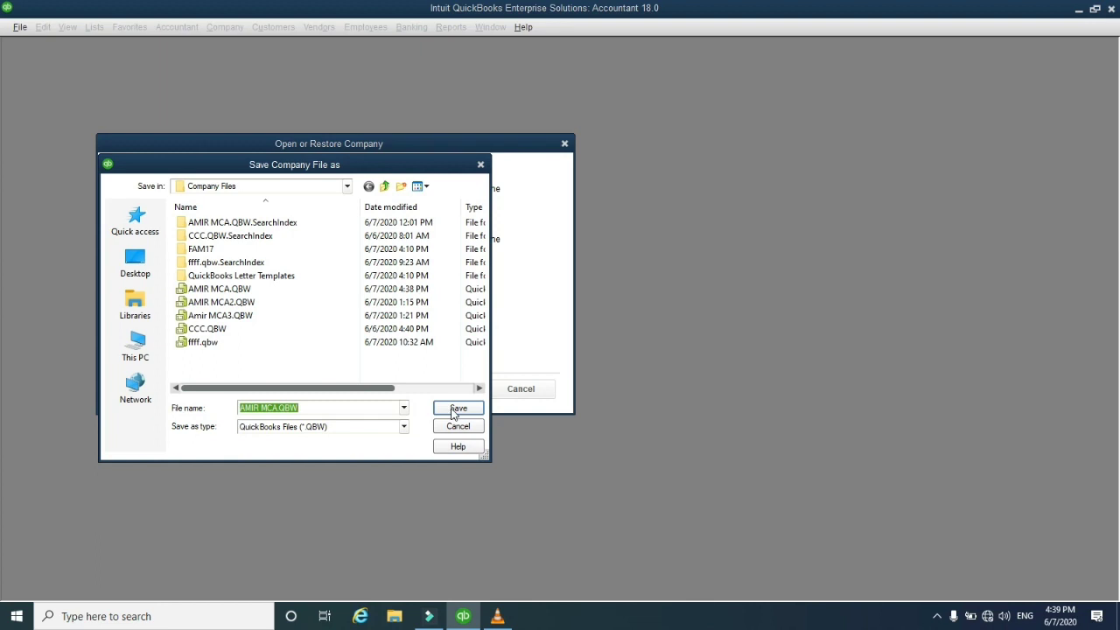
click(278, 408)
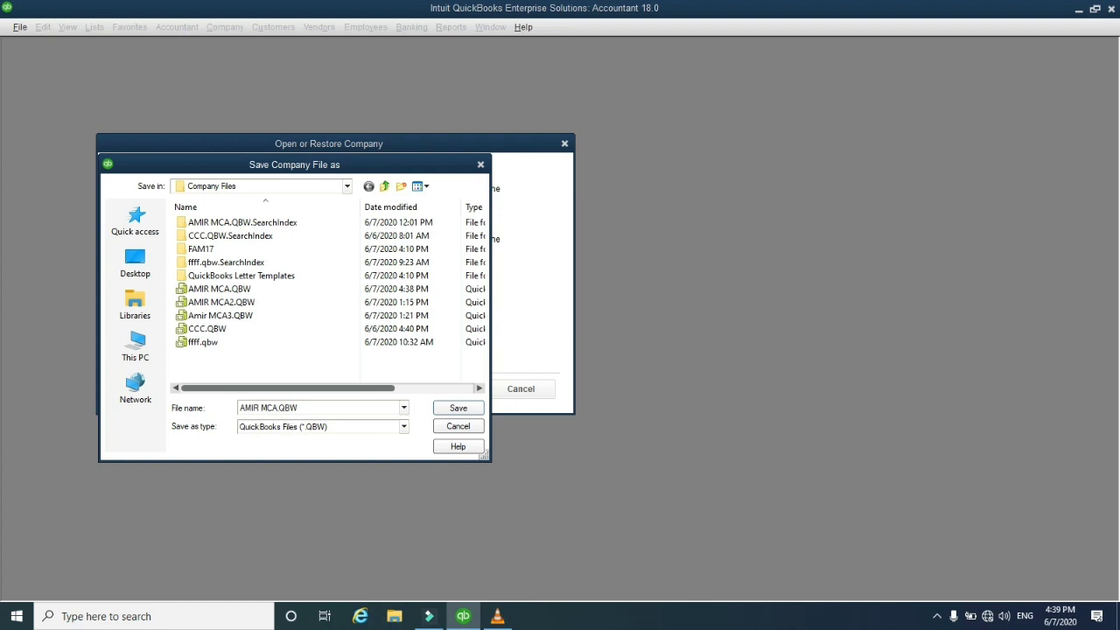
click(457, 408)
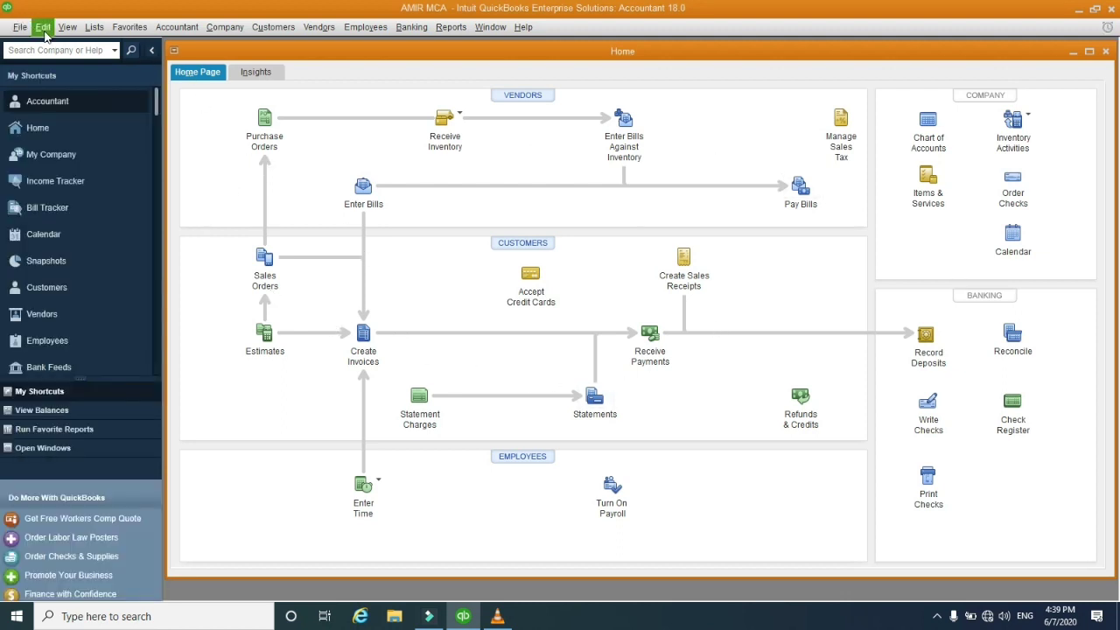
click(35, 28)
click(77, 228)
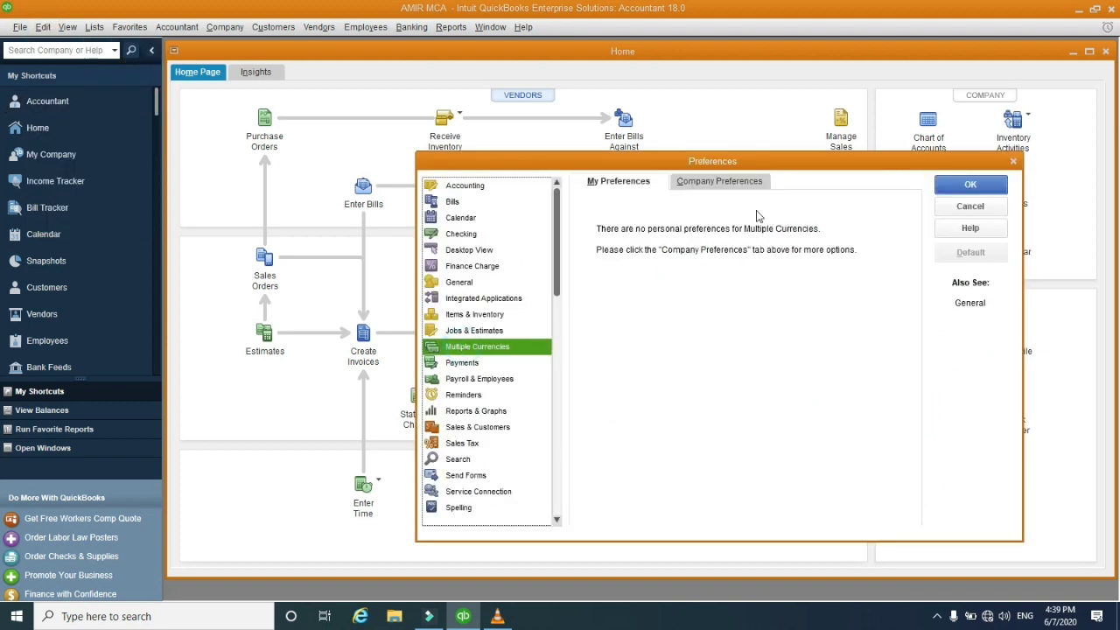
click(716, 181)
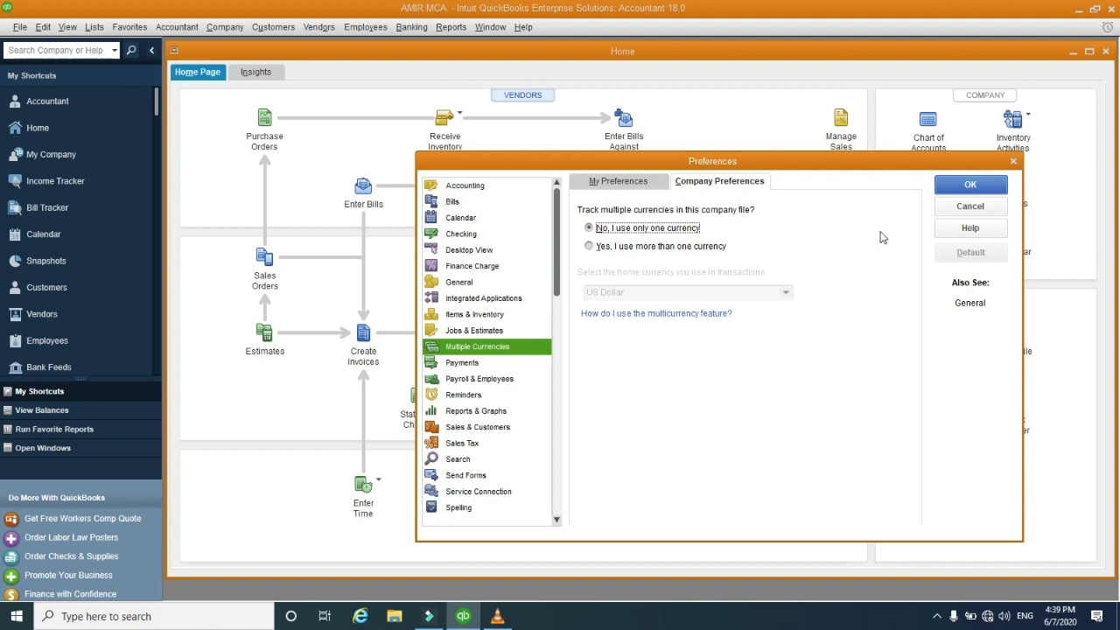
click(953, 211)
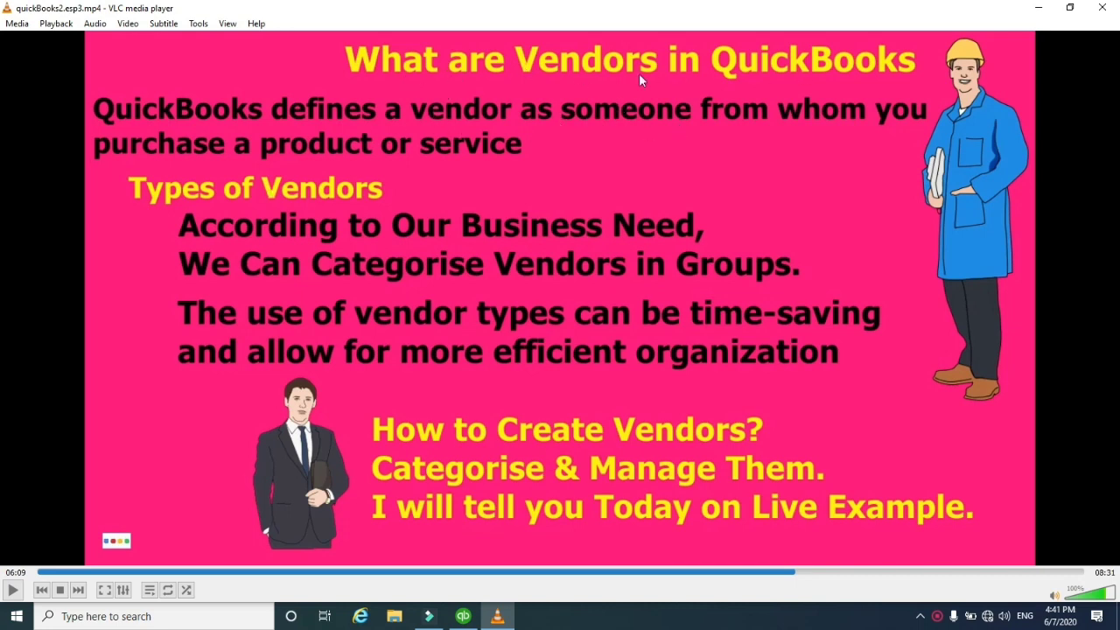
- Switch from VLC back to the QuickBooks Home window via the taskbar
click(465, 619)
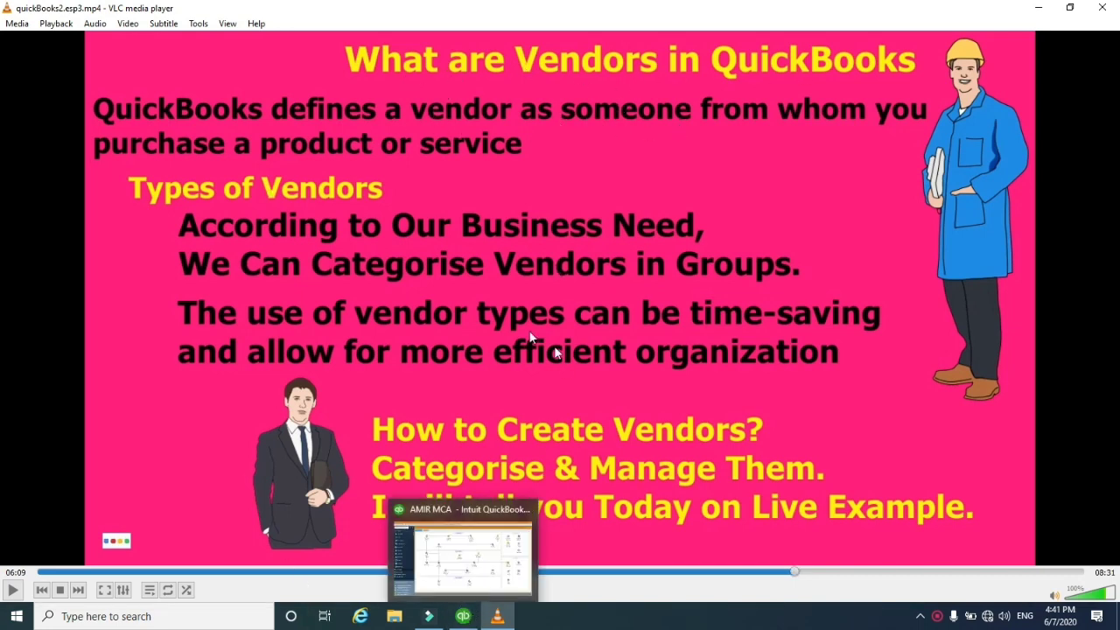
click(465, 618)
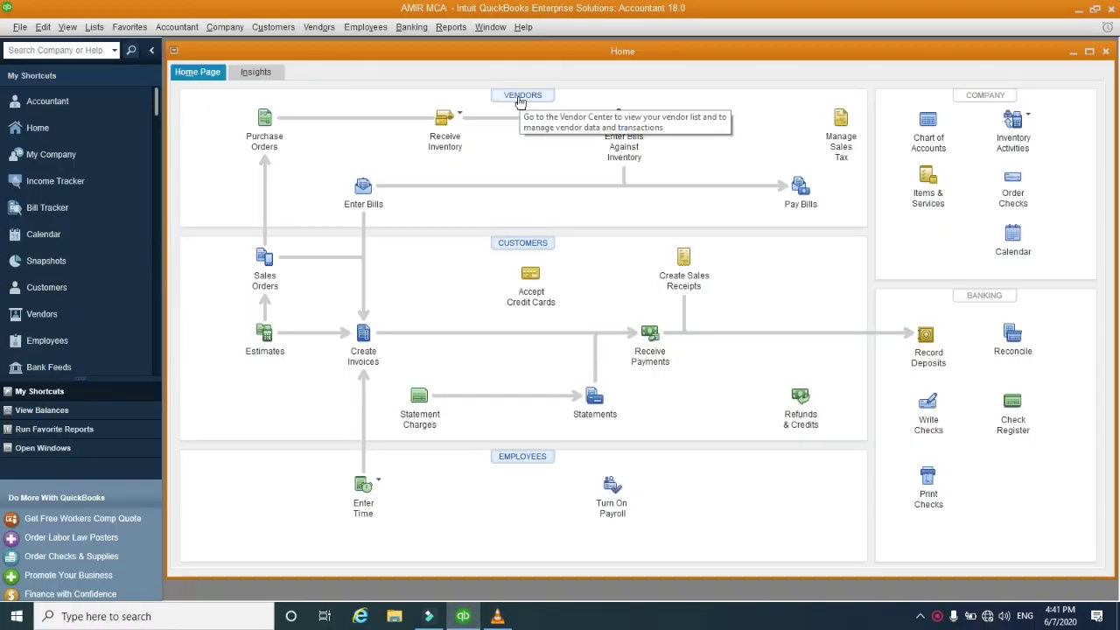
- Open the Vendor Center and start a New Vendor record
click(321, 29)
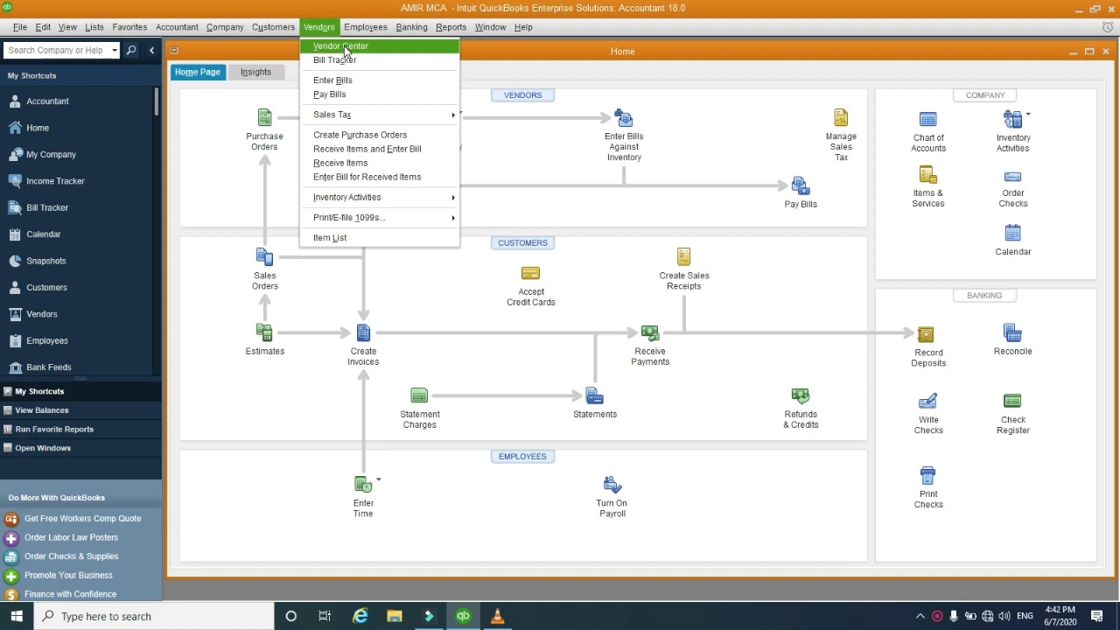
click(505, 77)
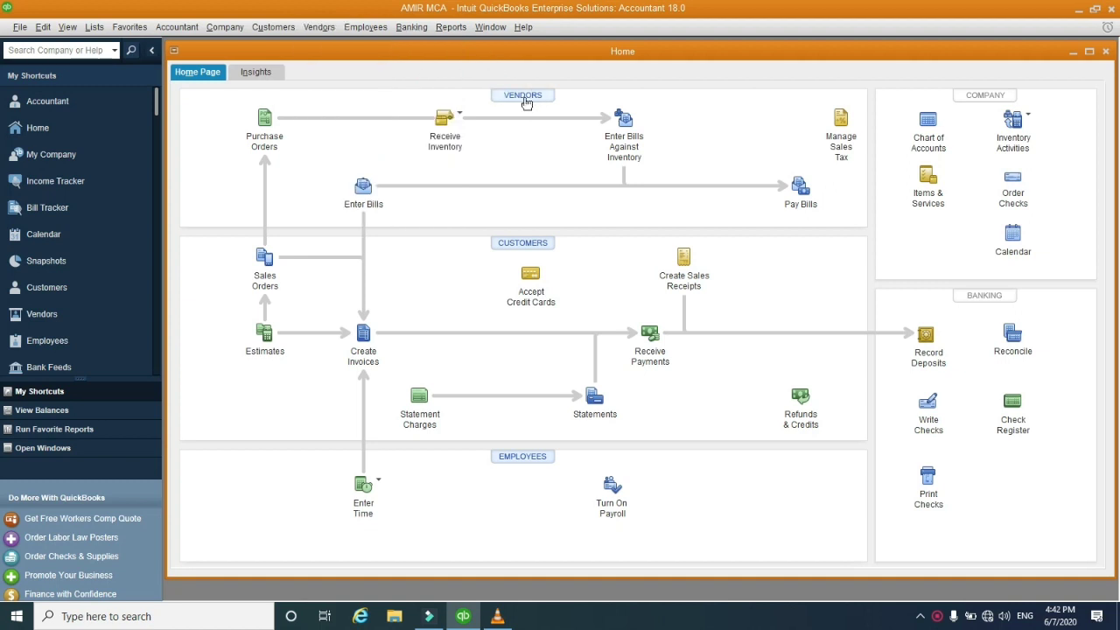
click(526, 98)
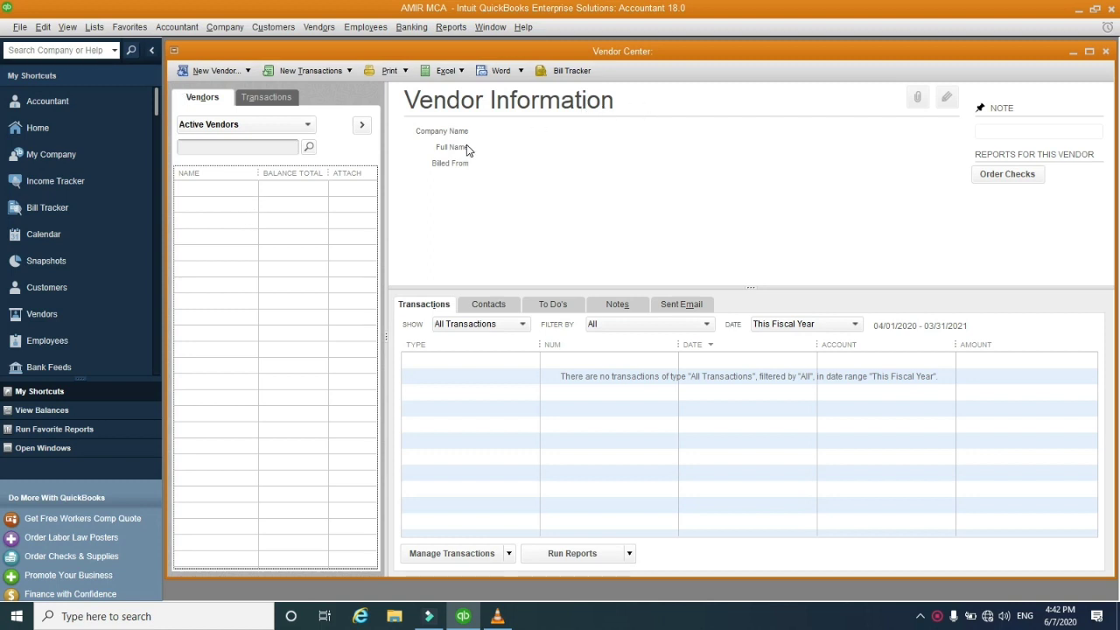
click(245, 74)
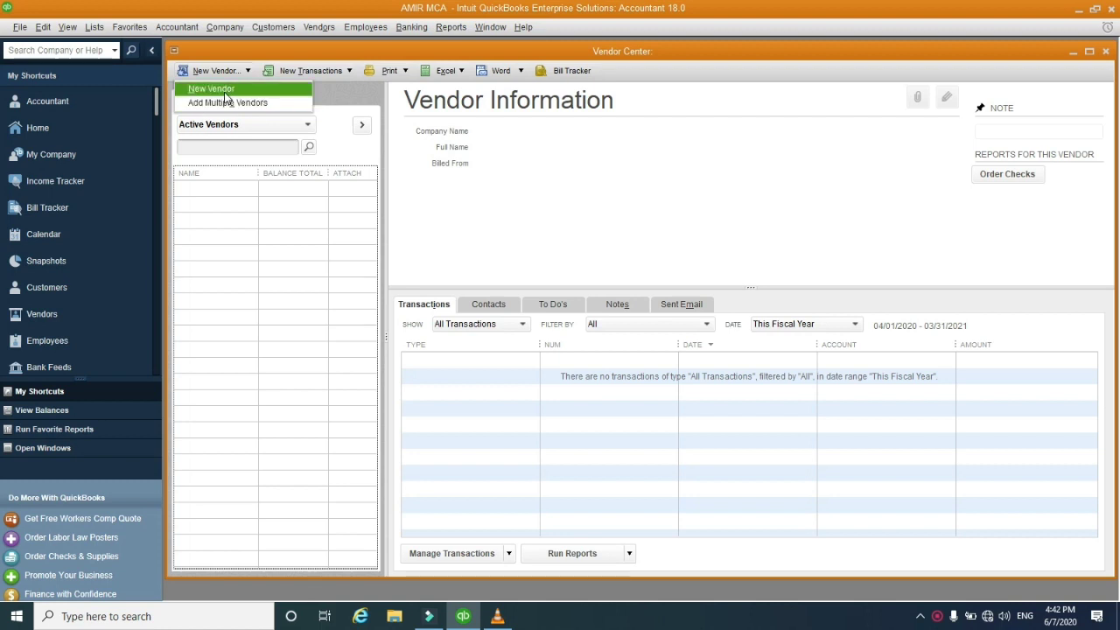
click(224, 91)
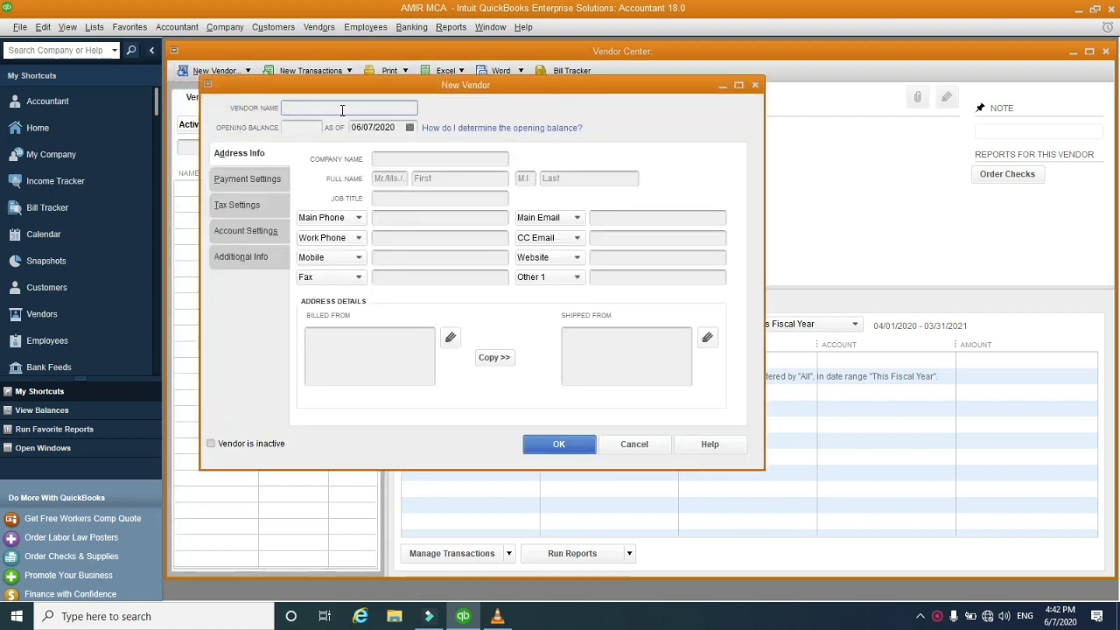
- Enter the vendor's name and keep the opening balance as-of date at 06/07/2020
text(Mahesh Kumar)
click(294, 129)
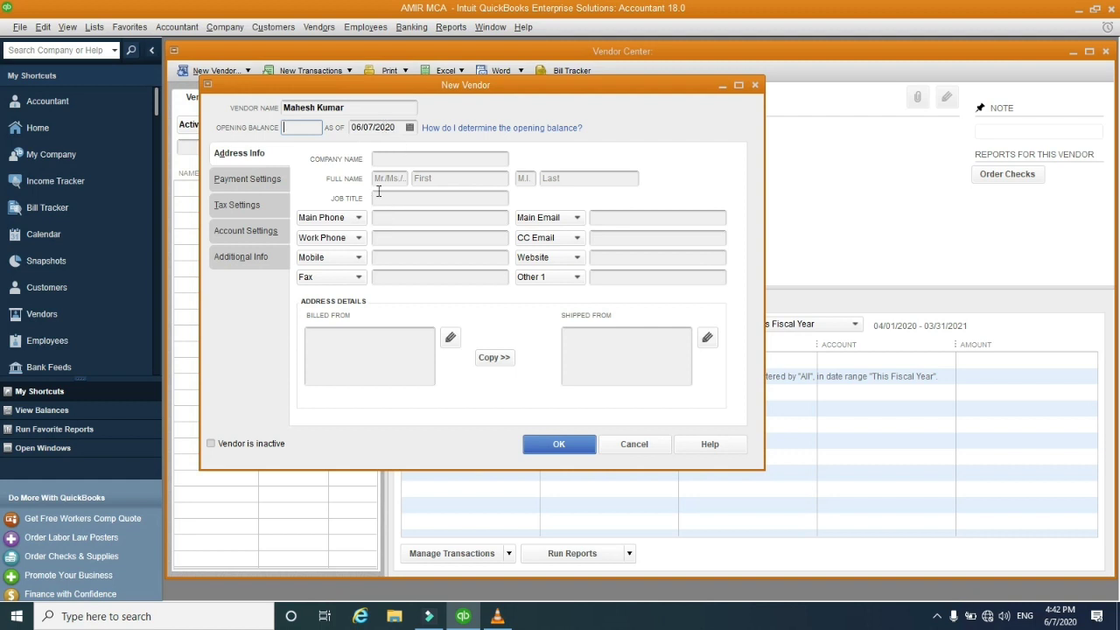
click(410, 128)
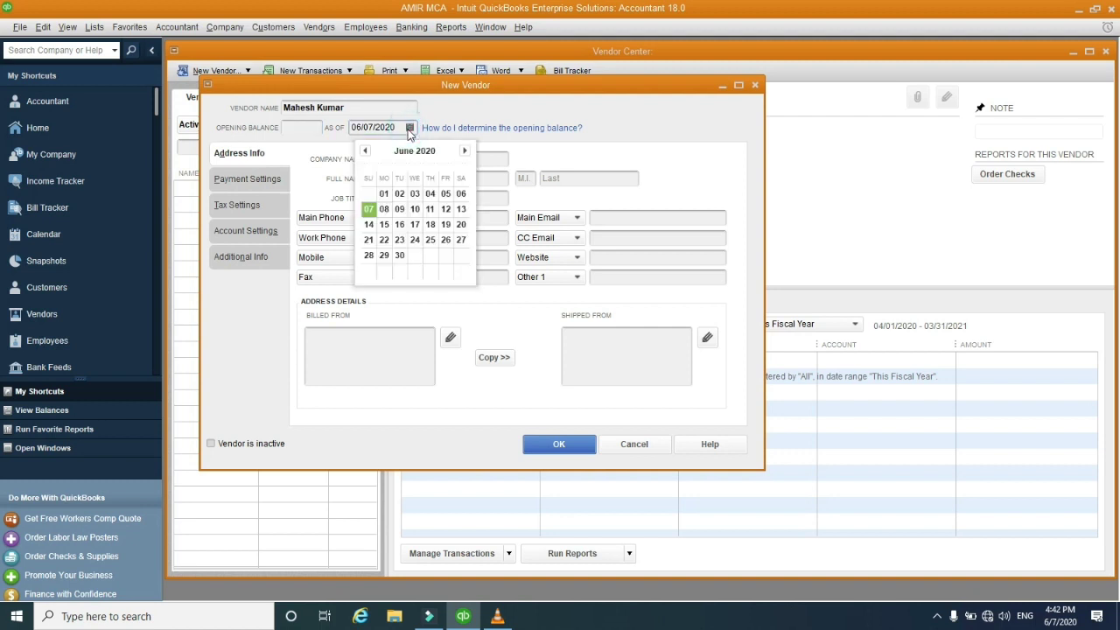
click(410, 130)
click(410, 131)
click(277, 158)
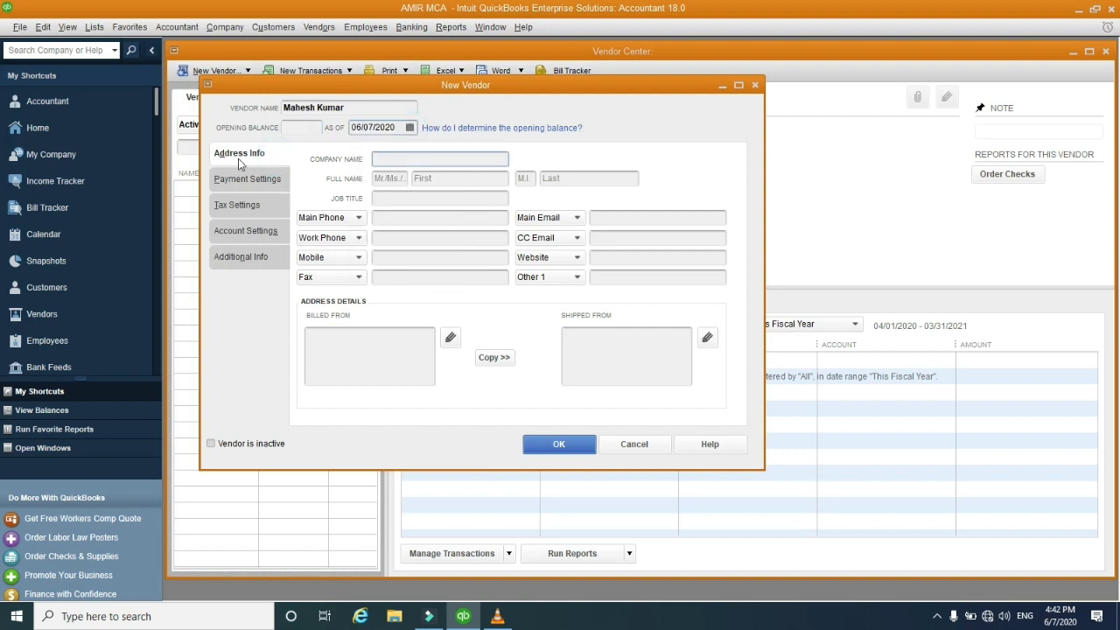
- Enter the vendor's company name, salutation Mr., and first and last name
click(382, 157)
text(Mahesh Kumar Company)
click(442, 179)
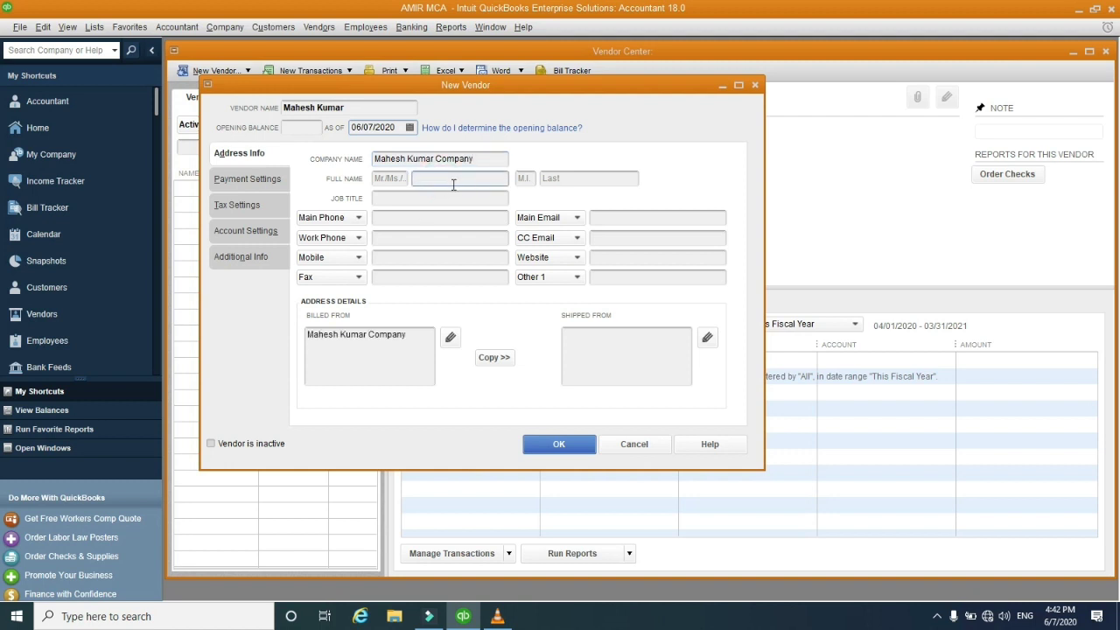
click(388, 179)
text(Mr.)
click(440, 181)
text(Mahesh)
click(578, 176)
text(Kumar)
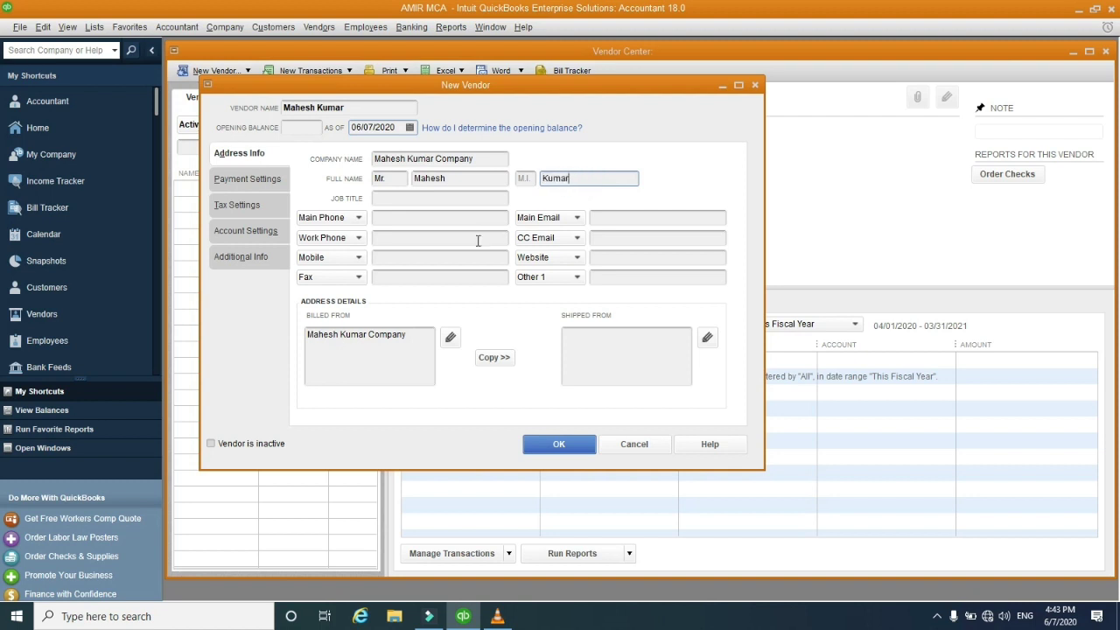
- Set the job title to Hardware Provider and copy the billing address to shipping
click(381, 199)
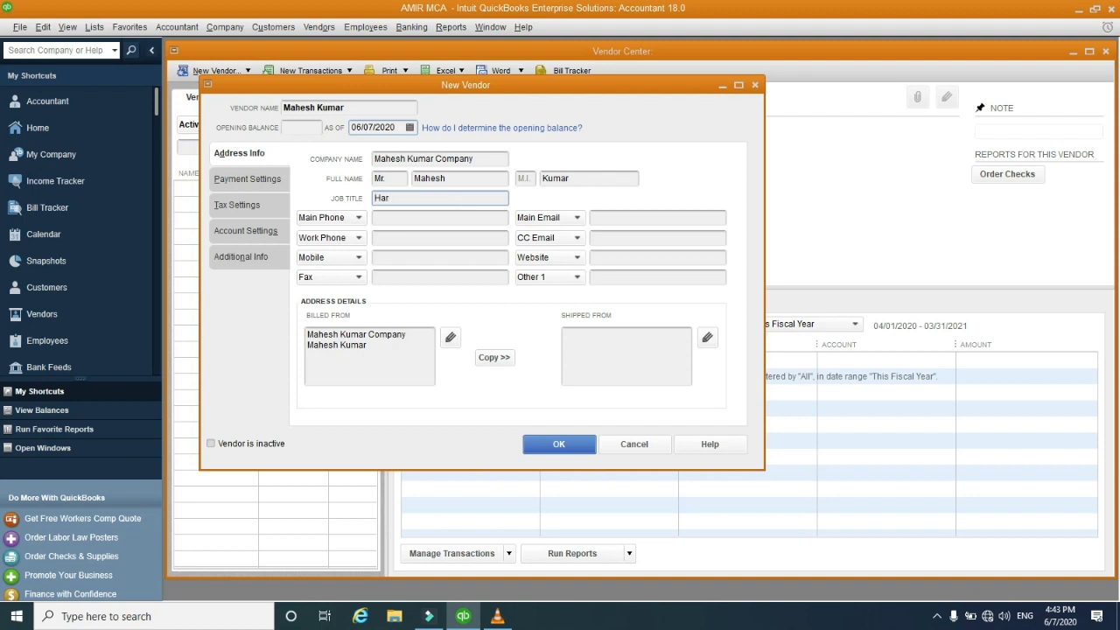
text(ware Provider)
click(379, 218)
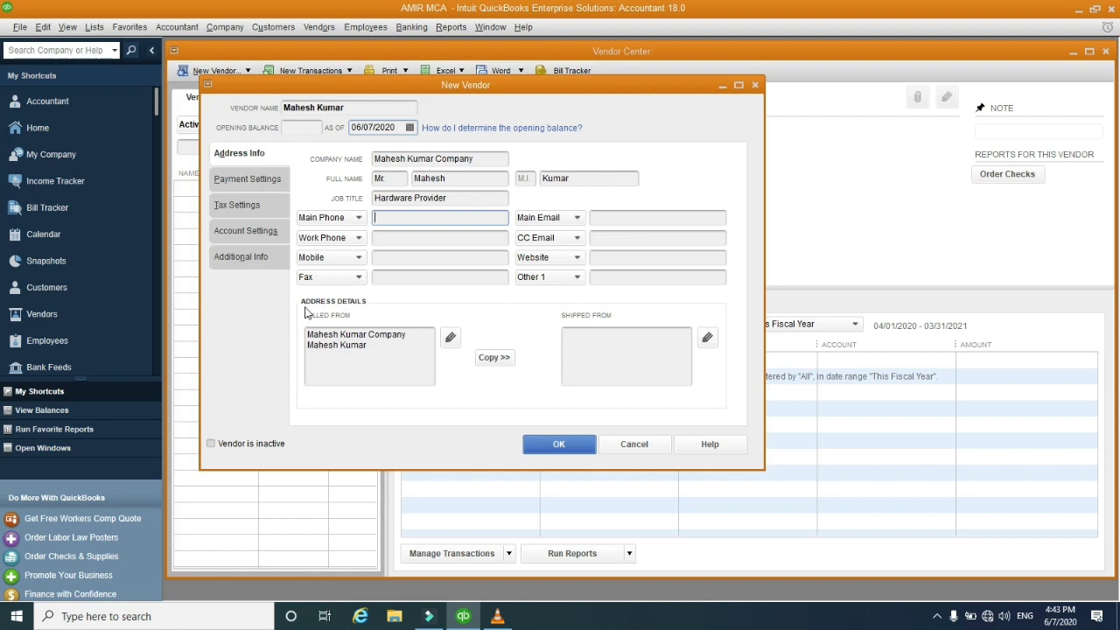
click(498, 360)
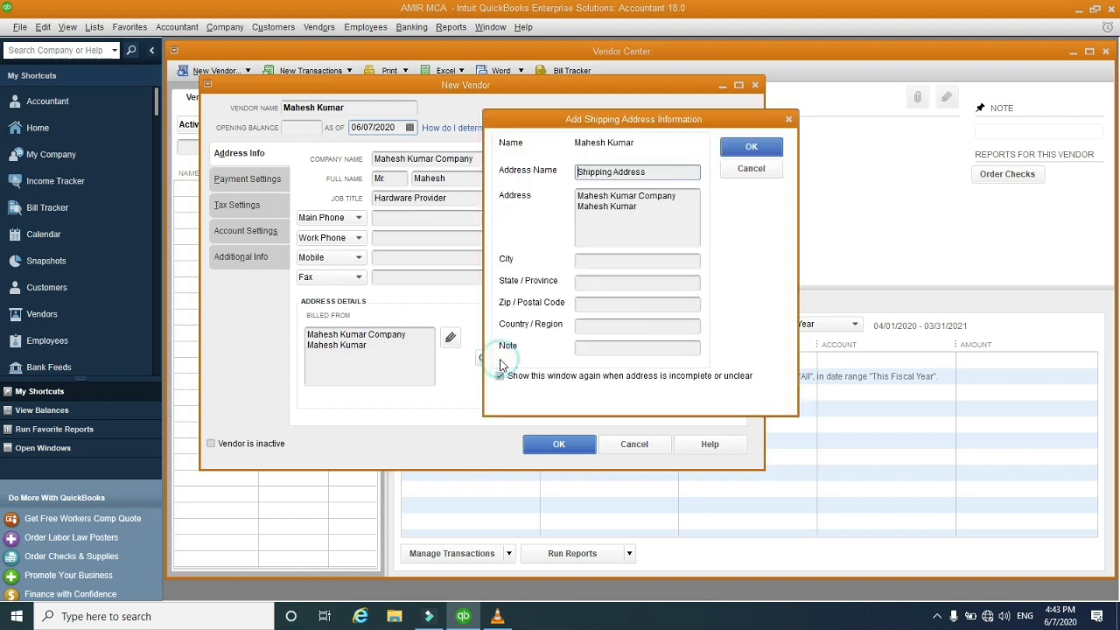
- Fill in the vendor's shipping city, state, postal code and country, and confirm the address
click(595, 262)
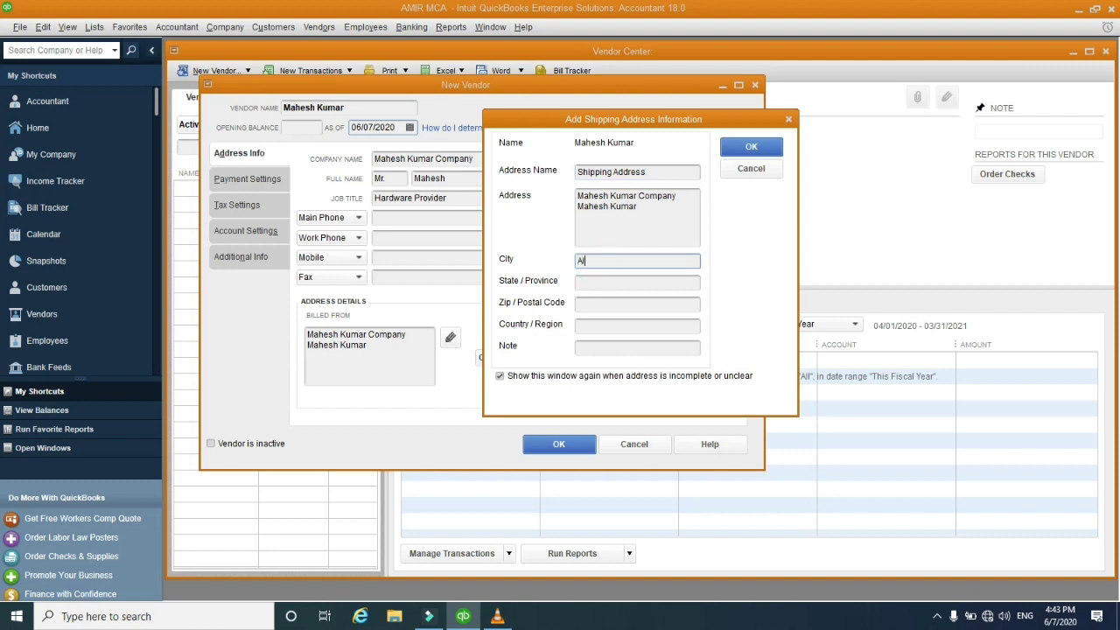
text(Allahabad)
click(599, 282)
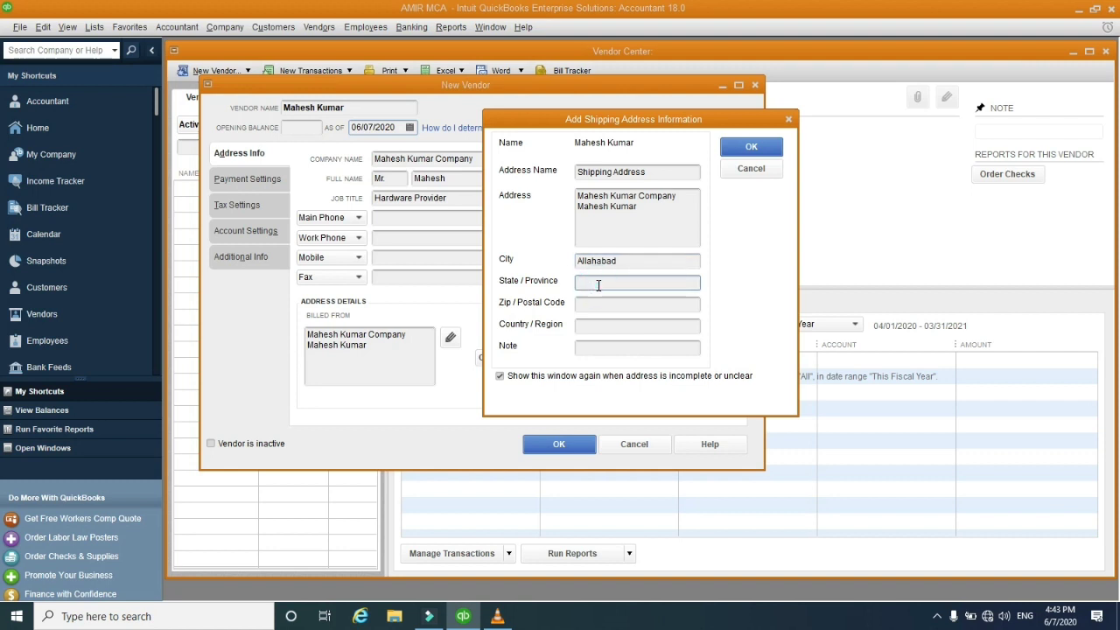
text(Uttar Pradesh)
click(594, 303)
text(1)
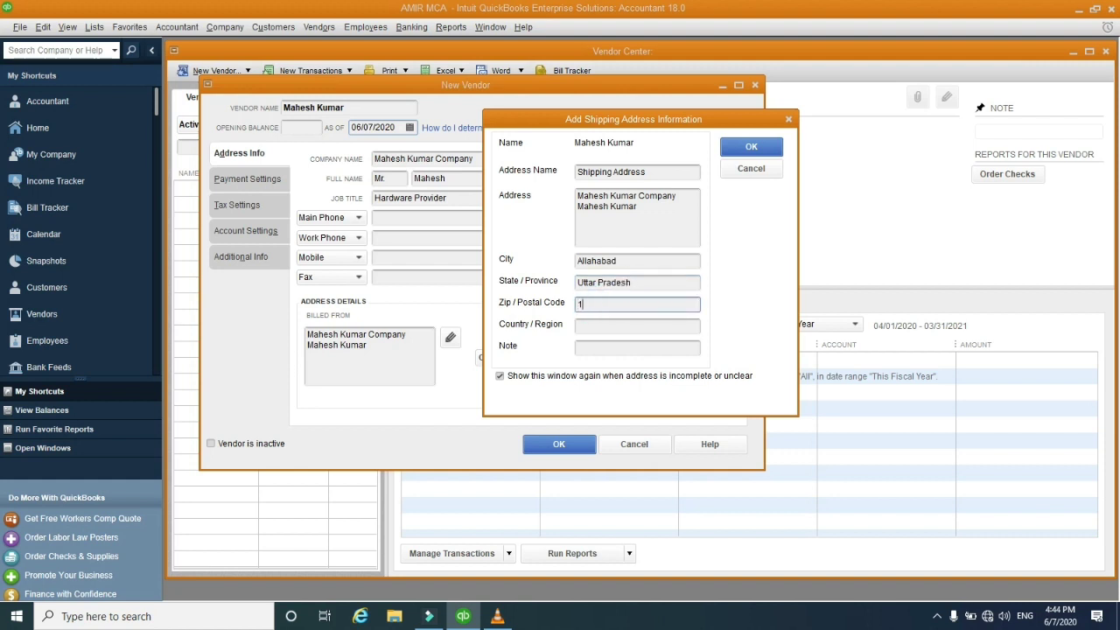
key(BackSpace)
text(212402)
click(593, 327)
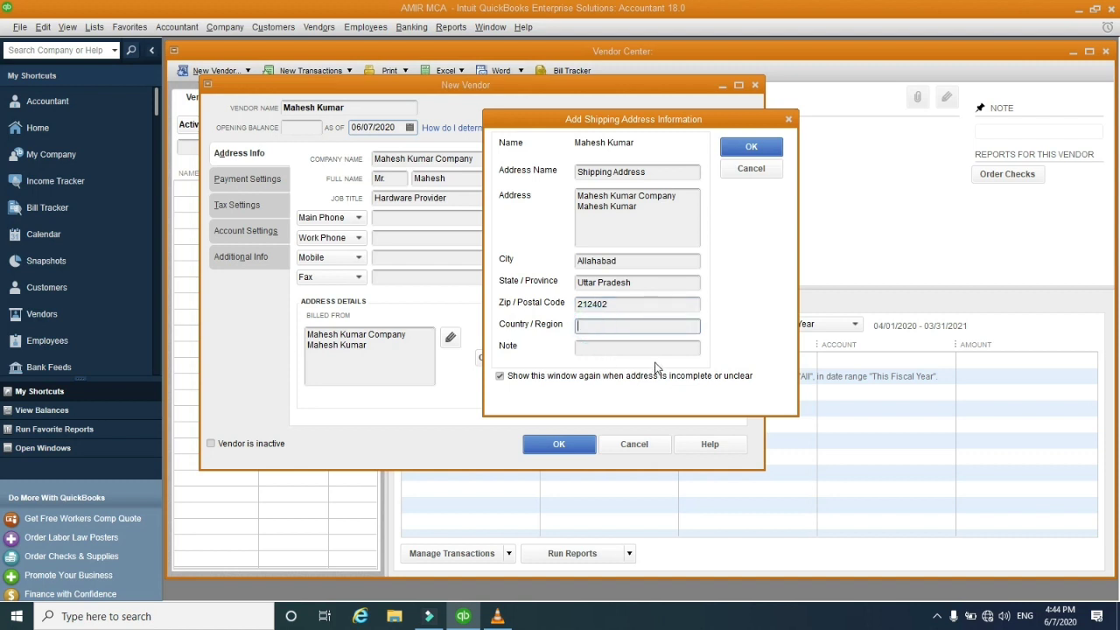
text(India)
click(751, 147)
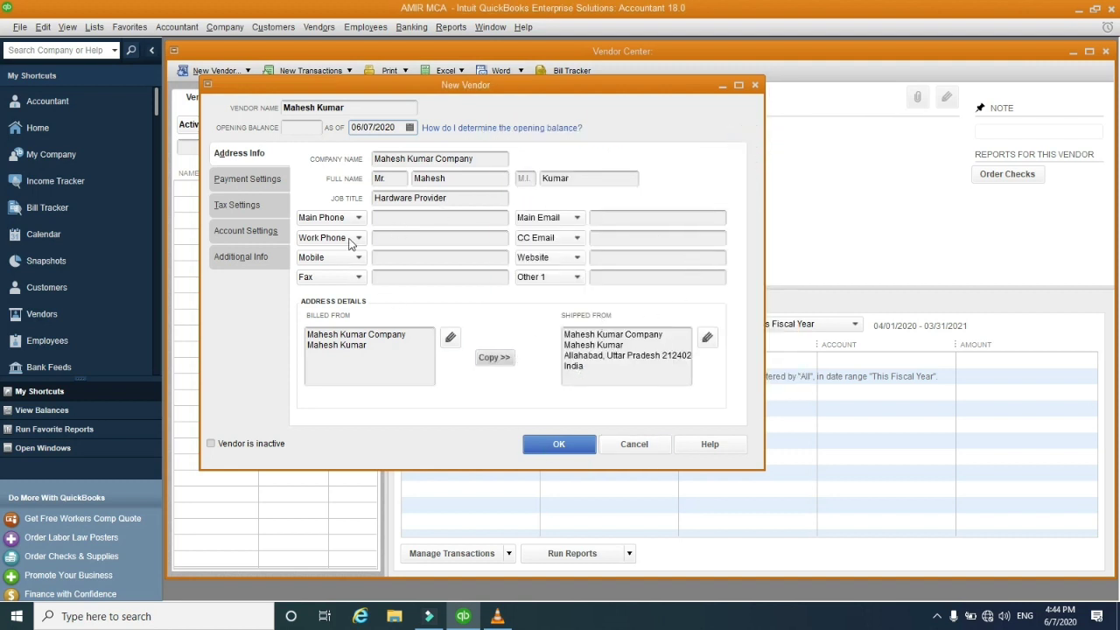
- Choose Computer and Internet Expenses as the first account to prefill the vendor's bills
click(245, 180)
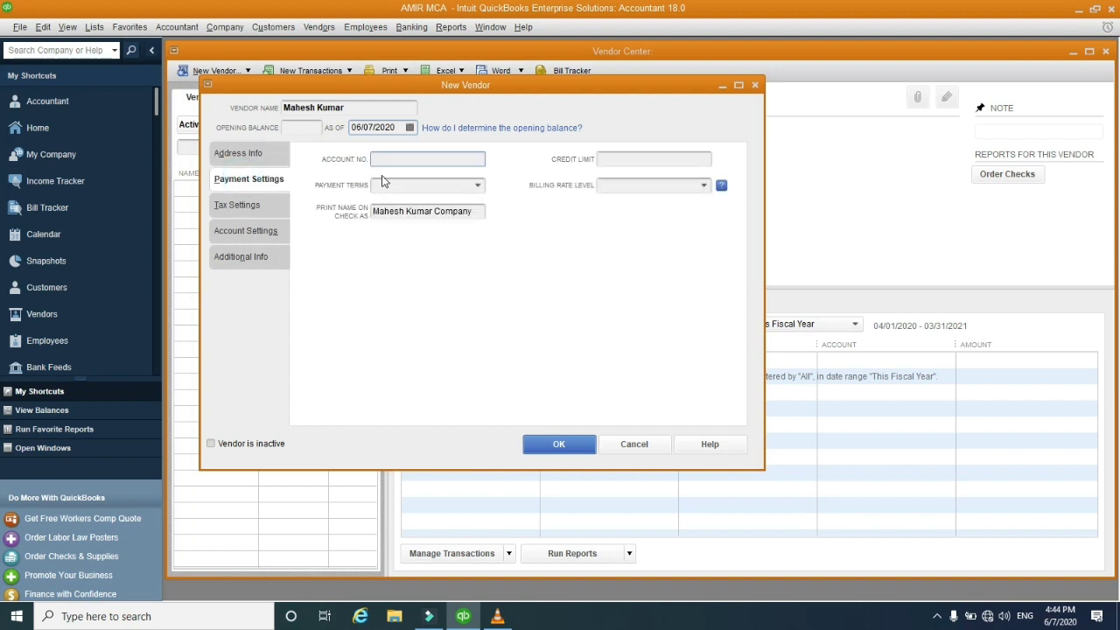
click(238, 205)
click(251, 232)
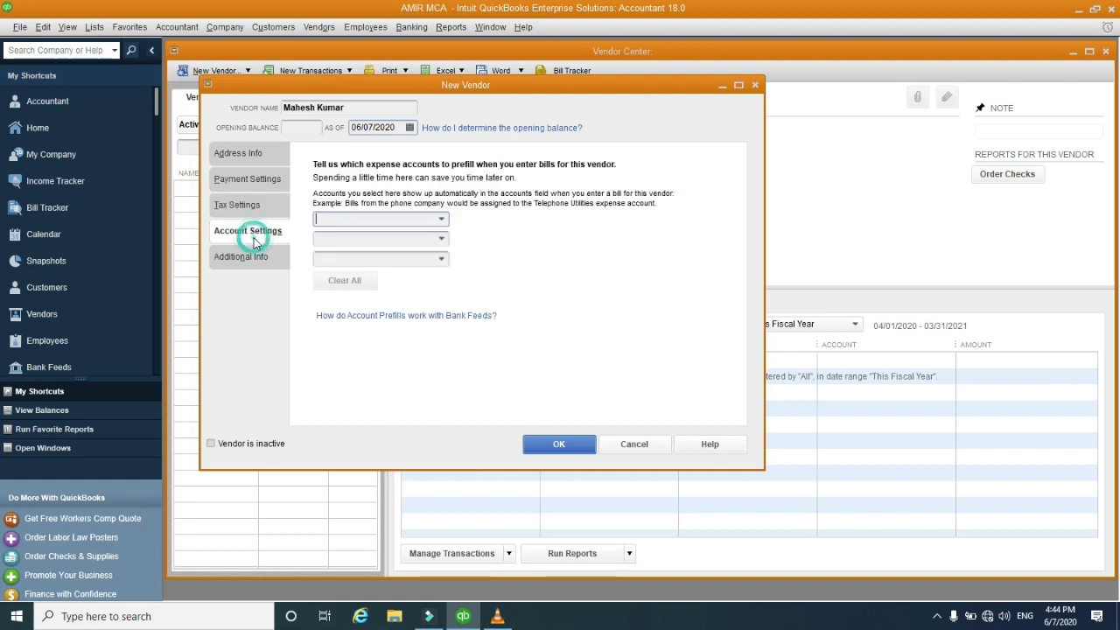
click(441, 218)
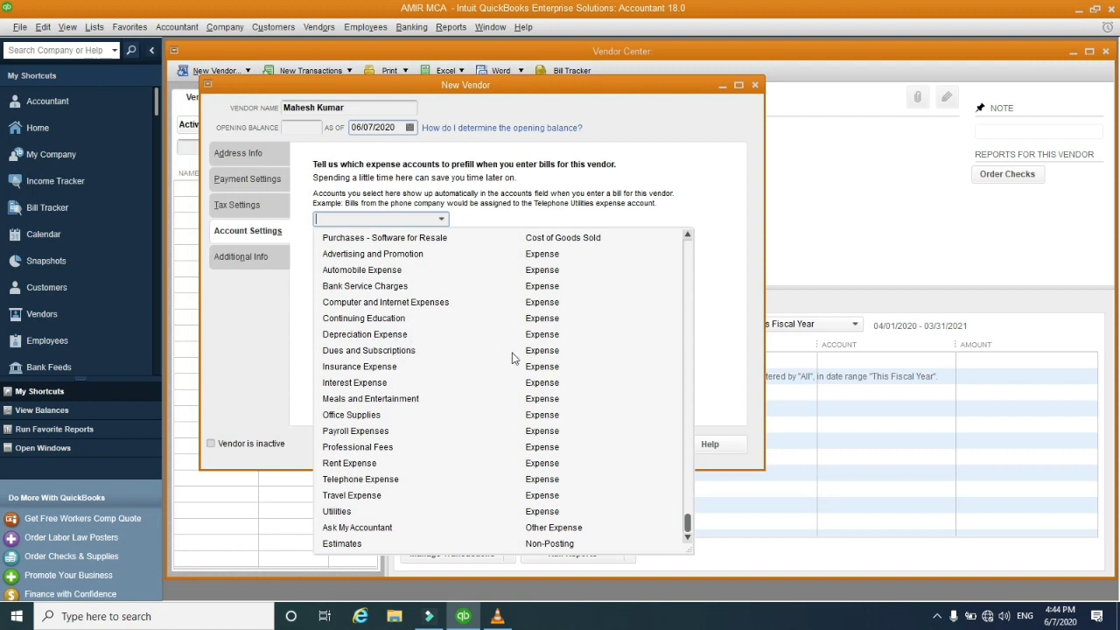
scroll(563, 383, up, 3)
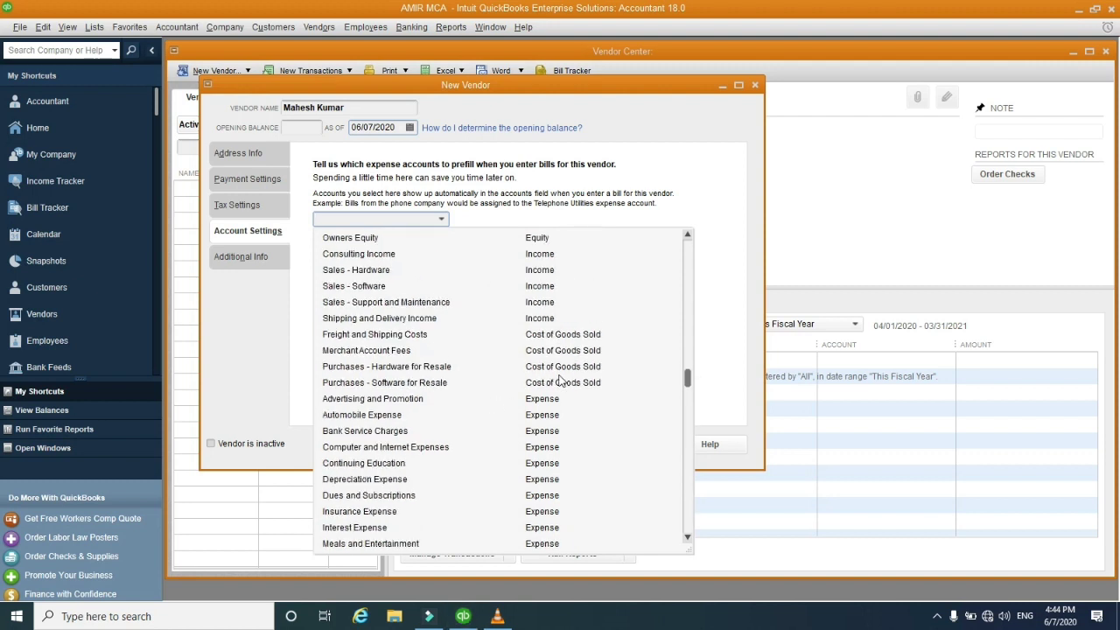
scroll(563, 382, up, 3)
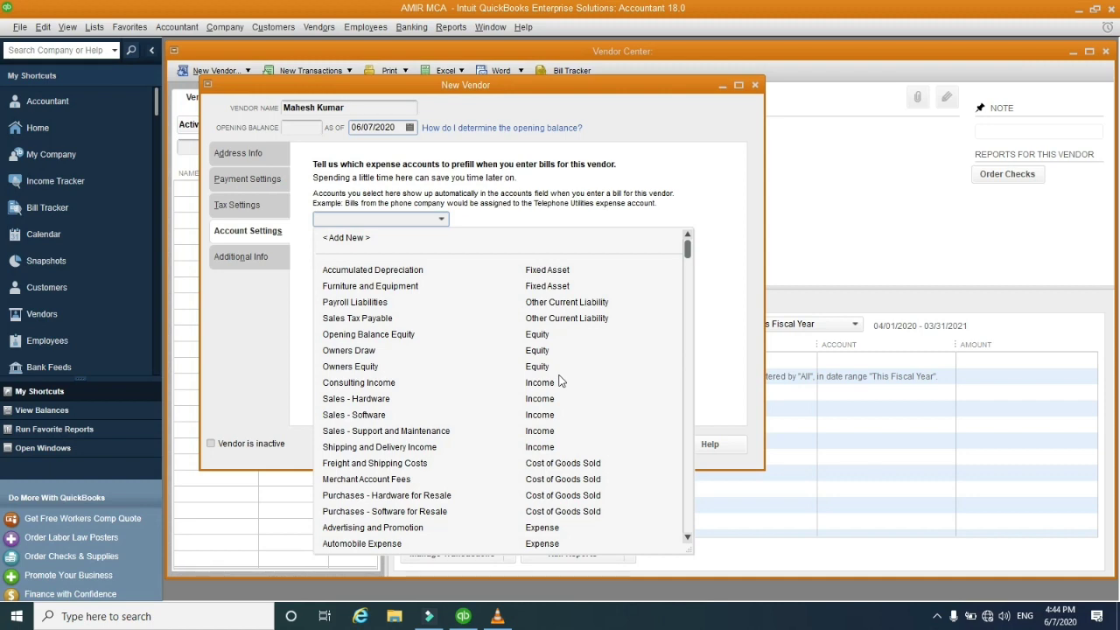
scroll(563, 383, down, 3)
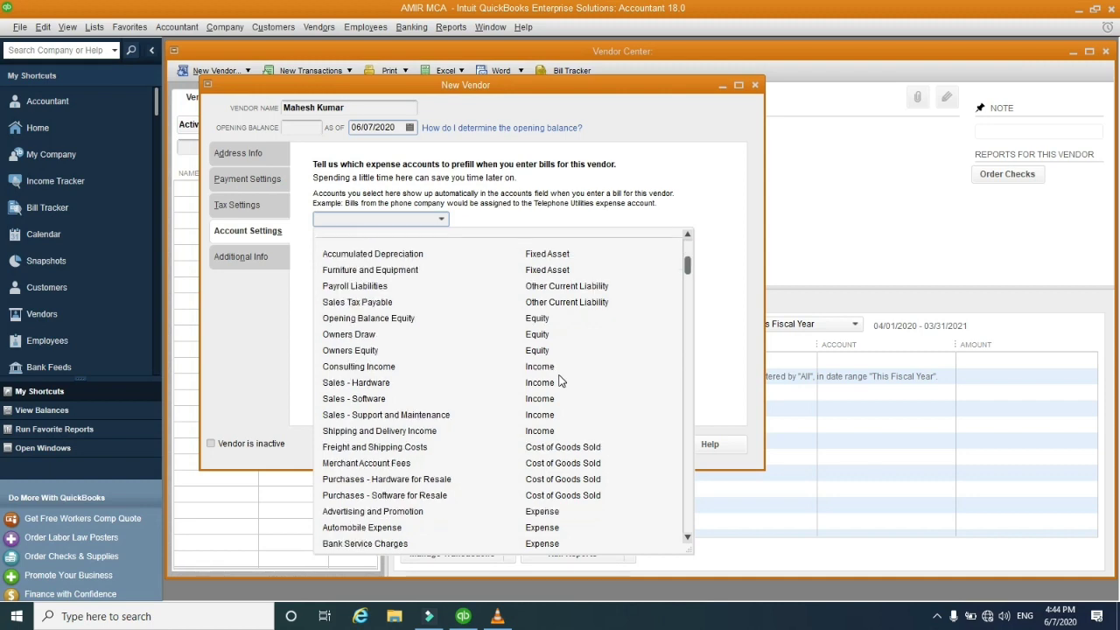
scroll(563, 383, up, 3)
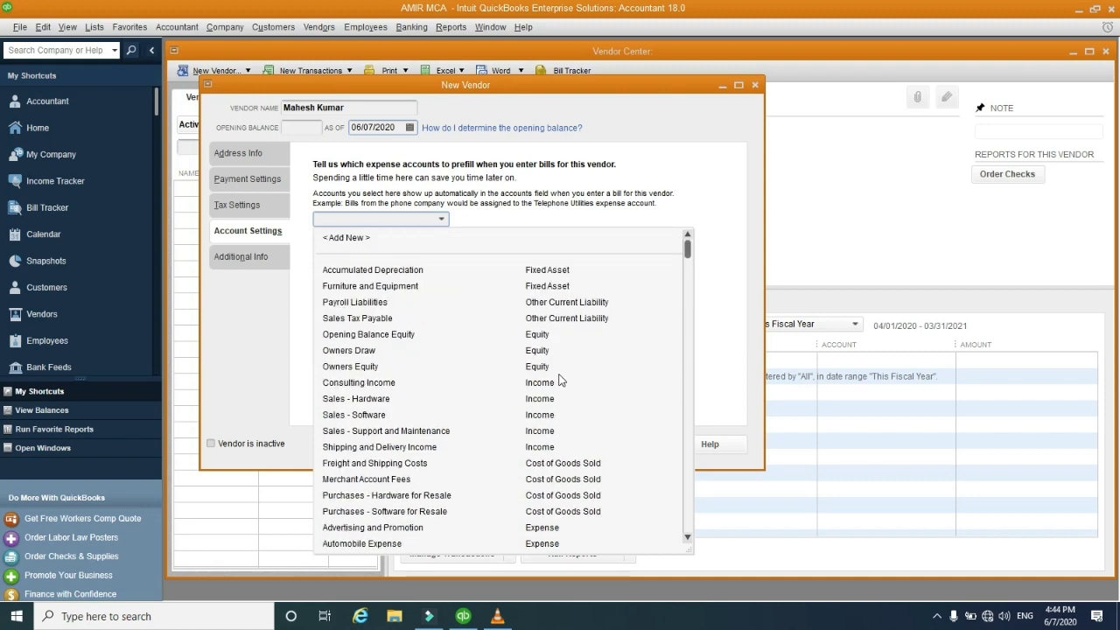
scroll(563, 383, down, 5)
scroll(563, 382, down, 1)
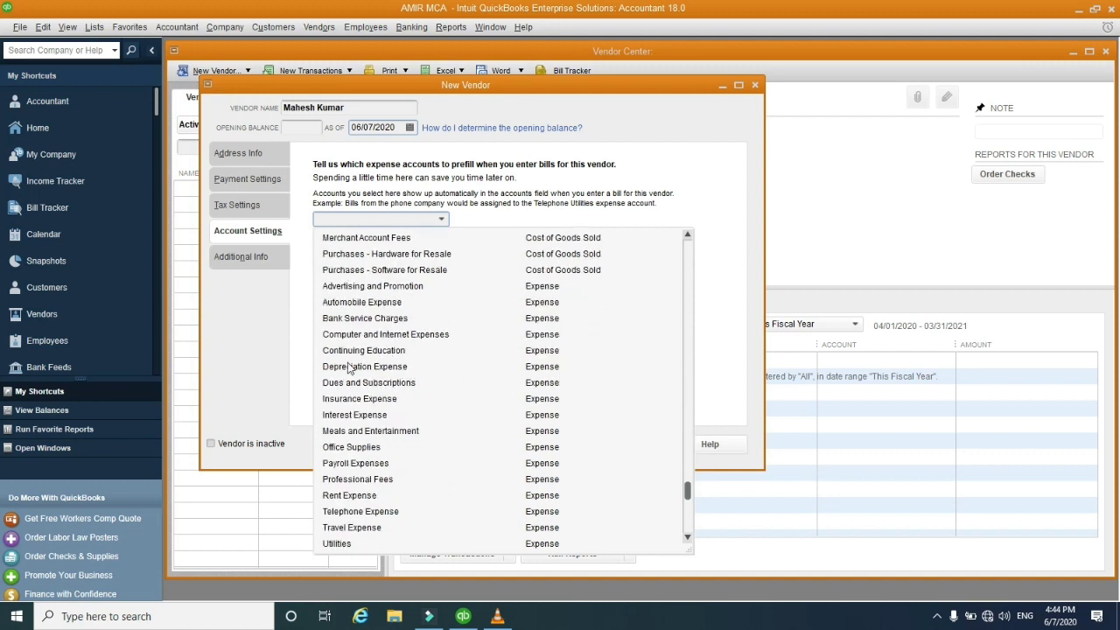
scroll(382, 363, down, 1)
scroll(382, 365, up, 4)
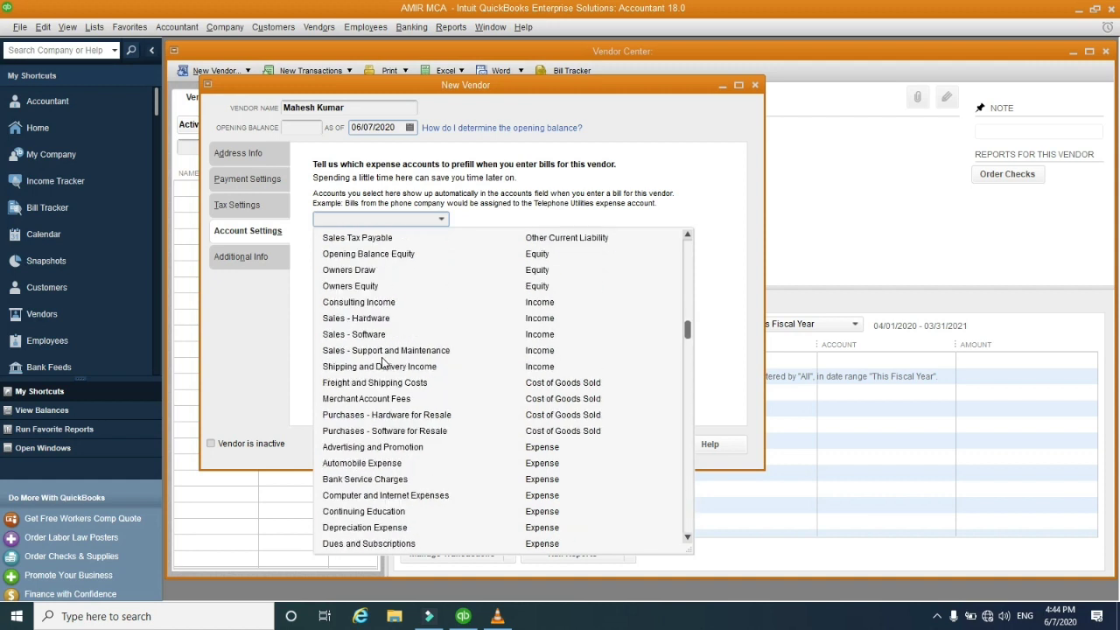
scroll(383, 363, up, 2)
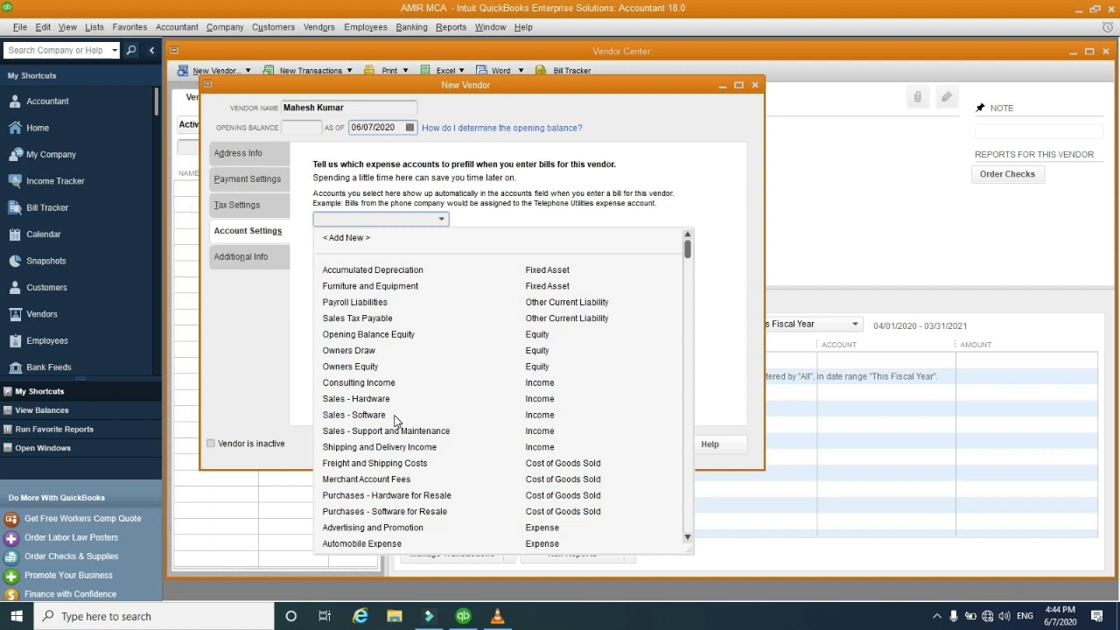
scroll(396, 421, down, 5)
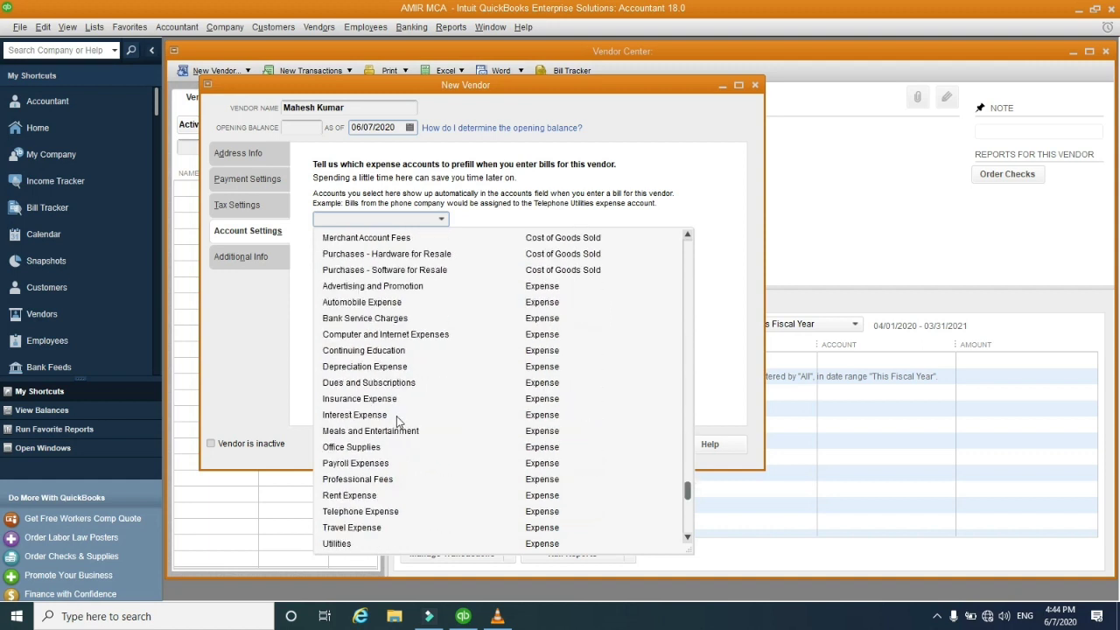
click(408, 337)
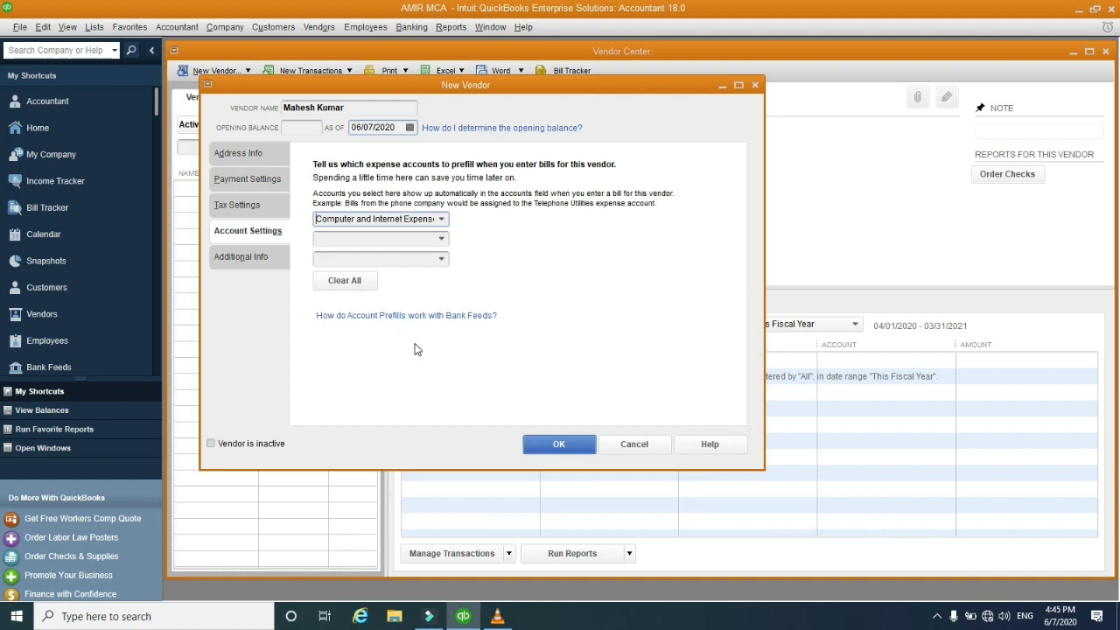
- Add Office Supplies as the second prefill account, leaving the third one empty
click(442, 240)
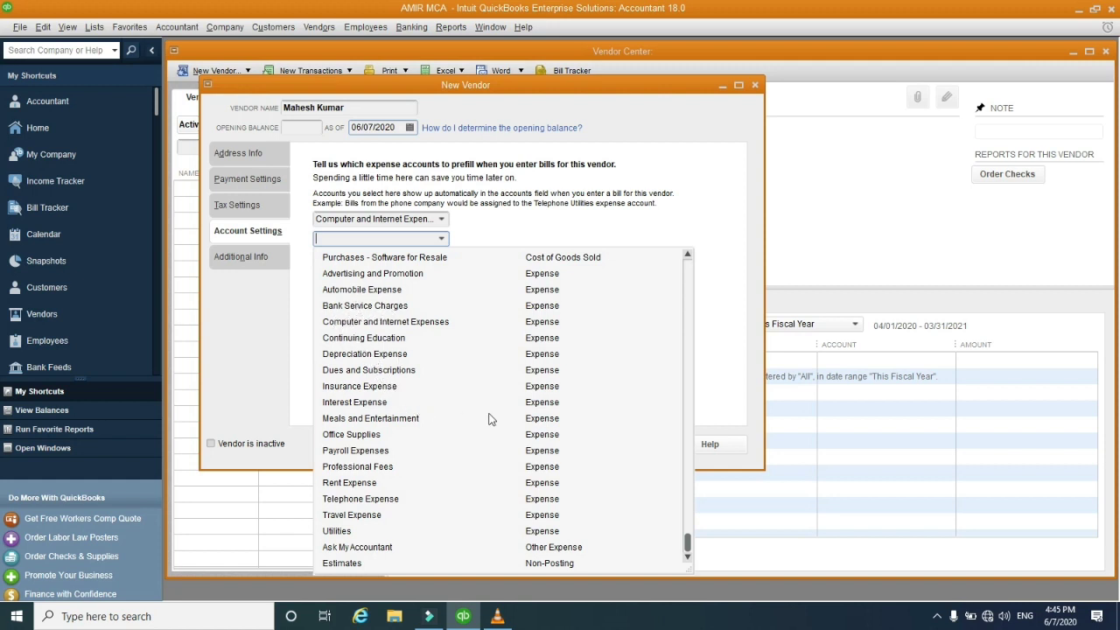
click(357, 435)
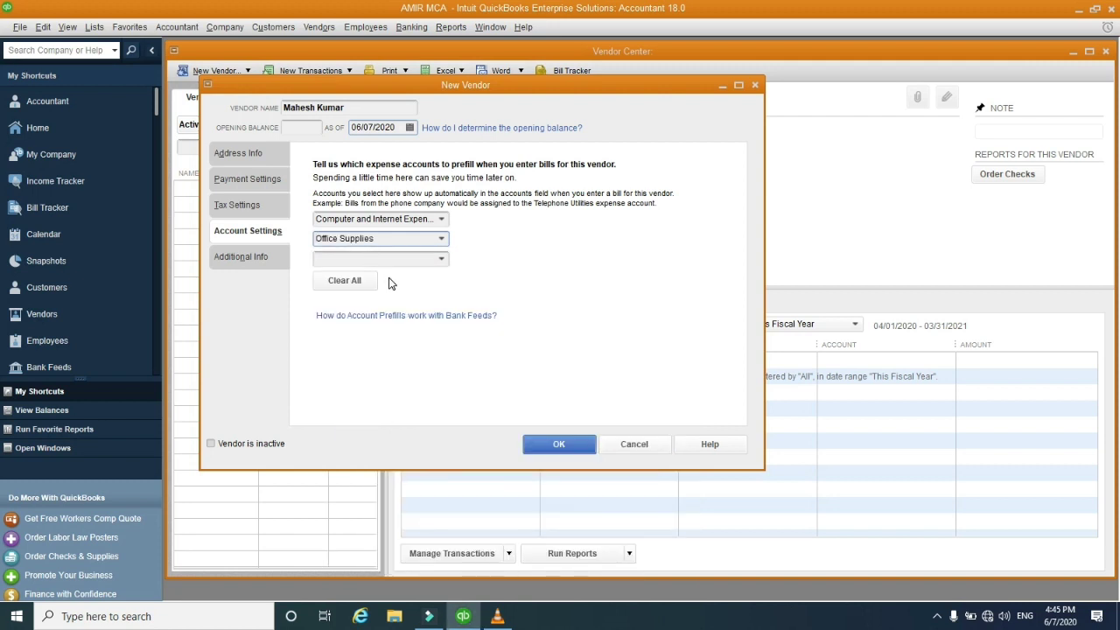
click(441, 260)
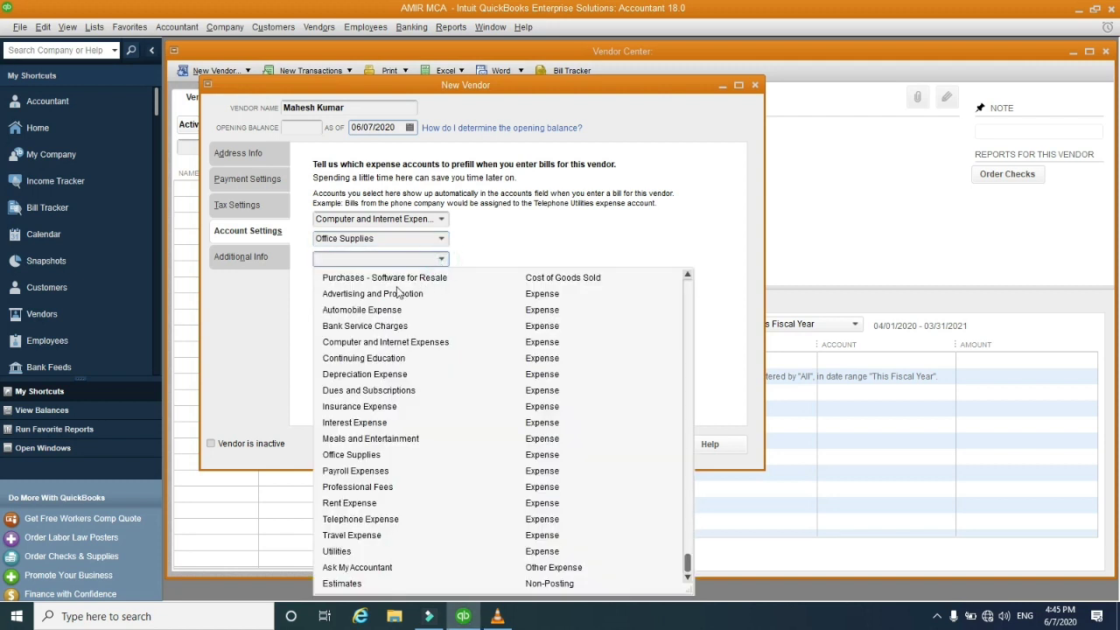
click(461, 245)
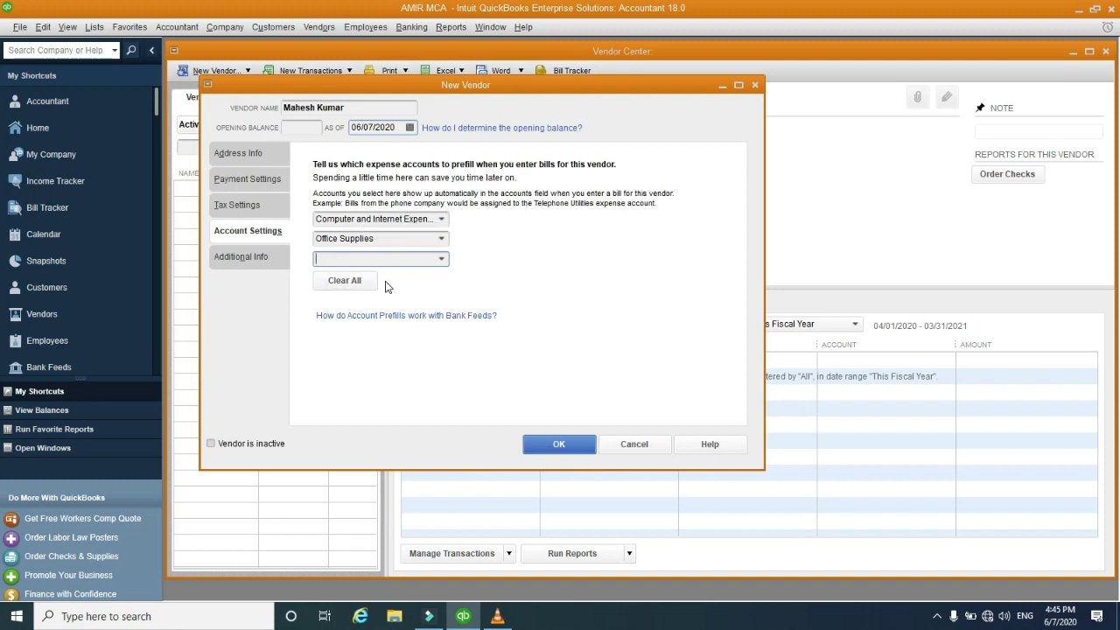
click(262, 261)
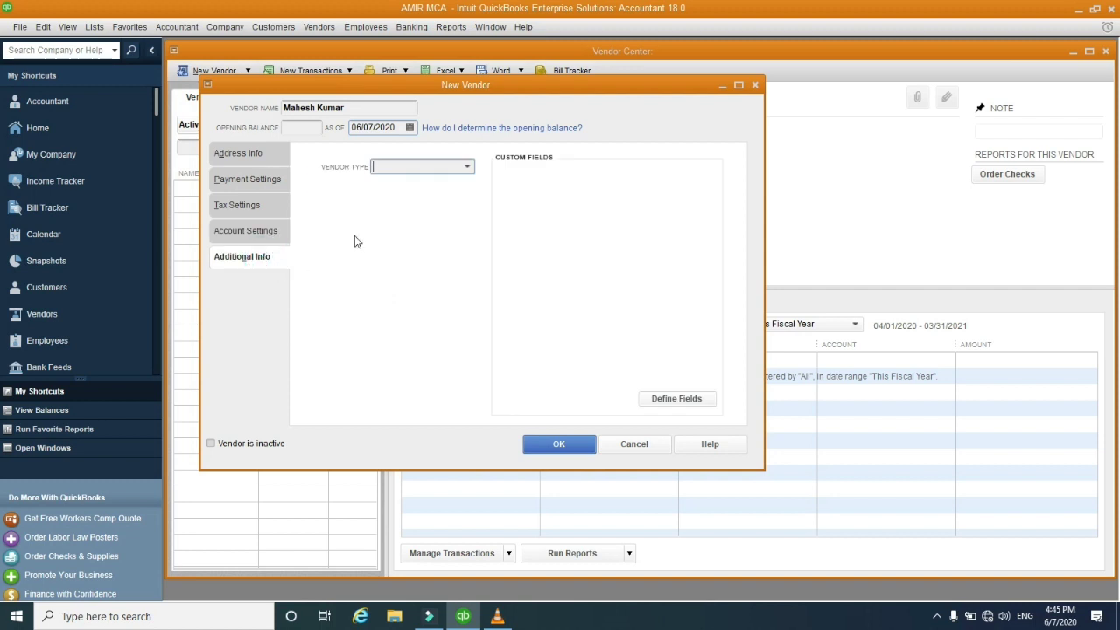
- Set the vendor type to Suppliers and leave the custom fields undefined
click(465, 167)
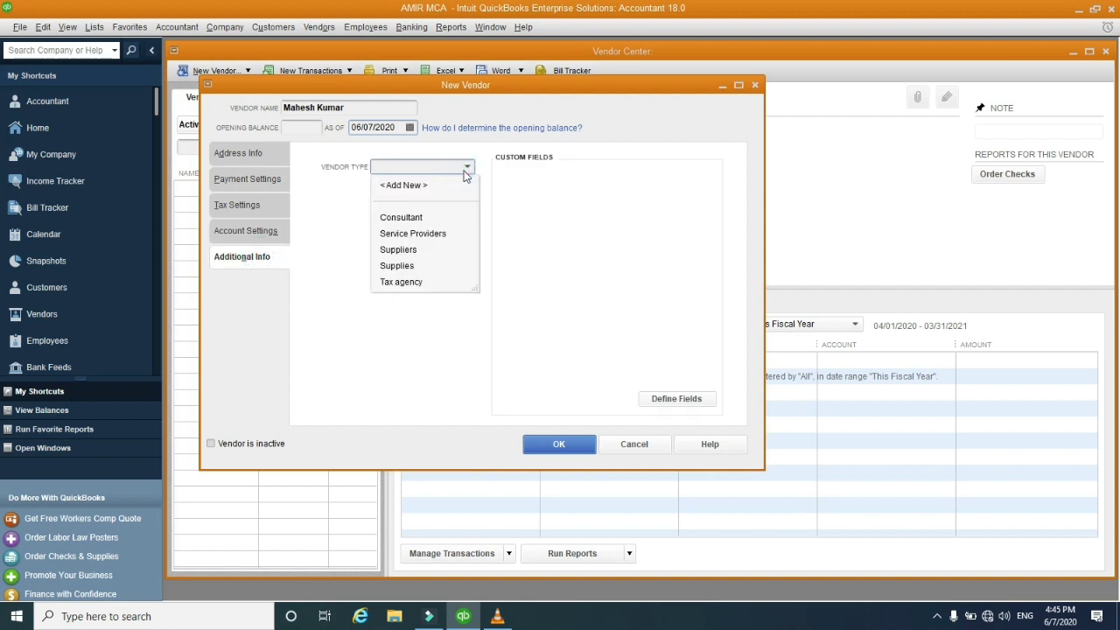
click(404, 251)
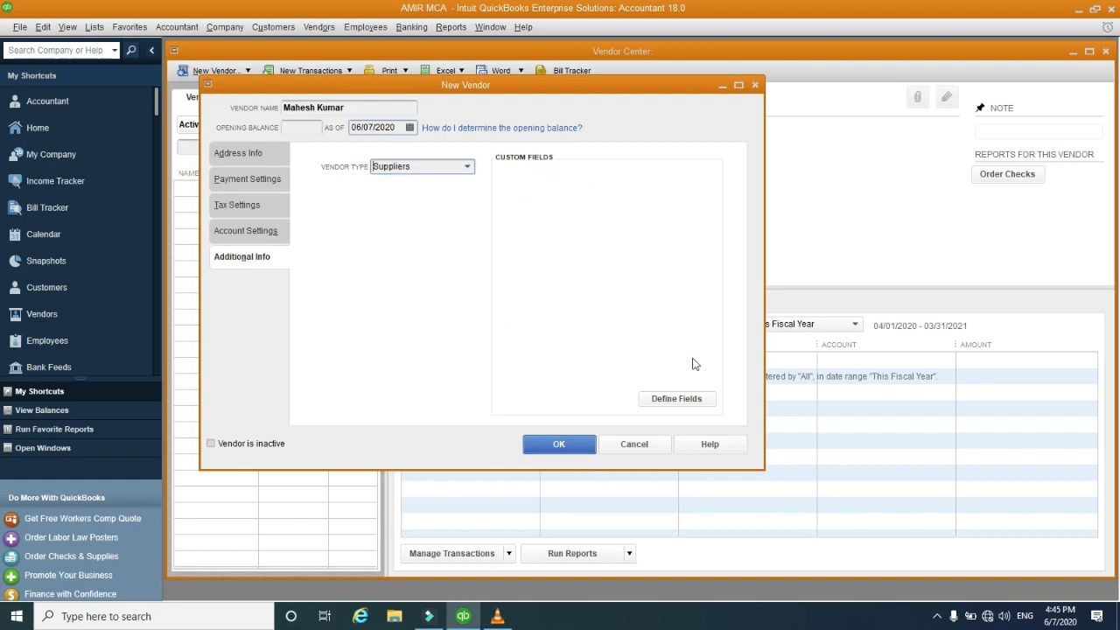
click(675, 400)
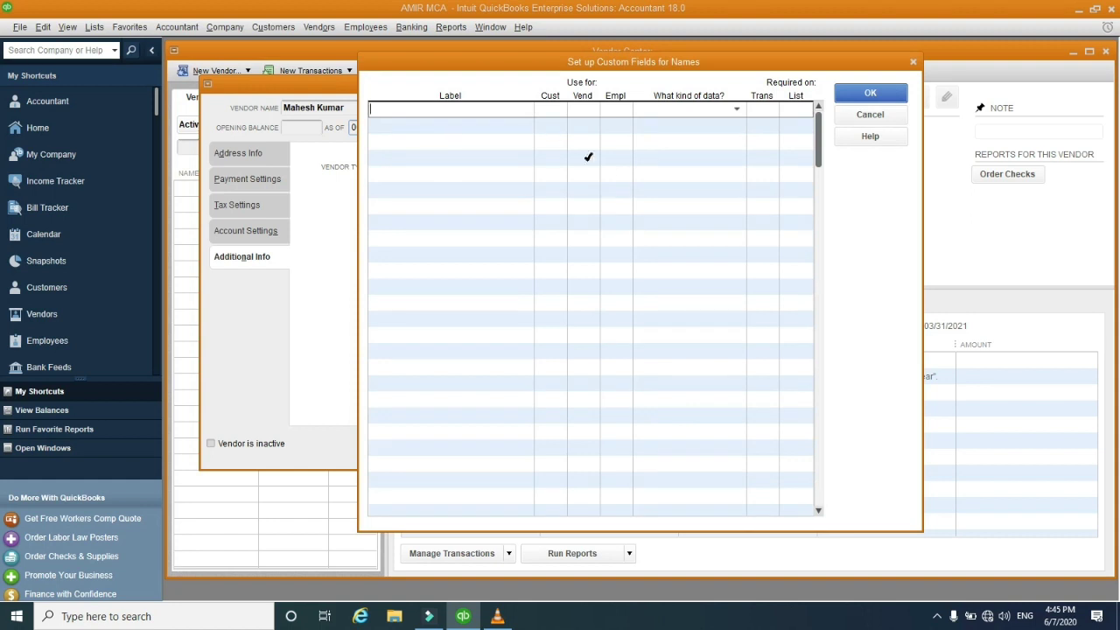
click(868, 117)
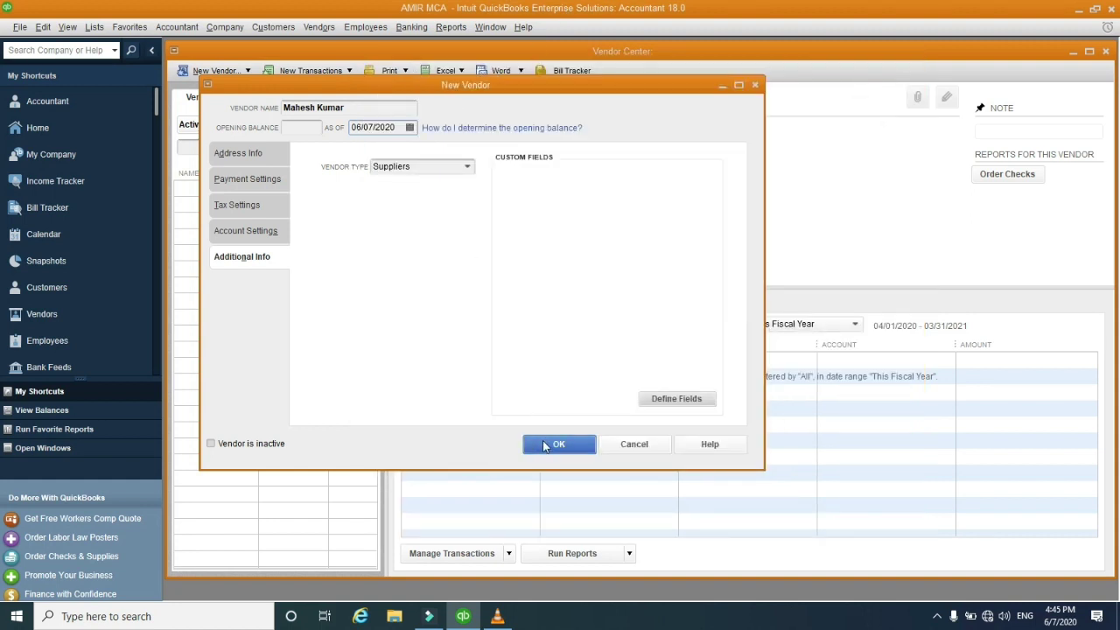
- Save the vendor and attach F:\WinWallpaper\346494.jpg from this computer
click(557, 444)
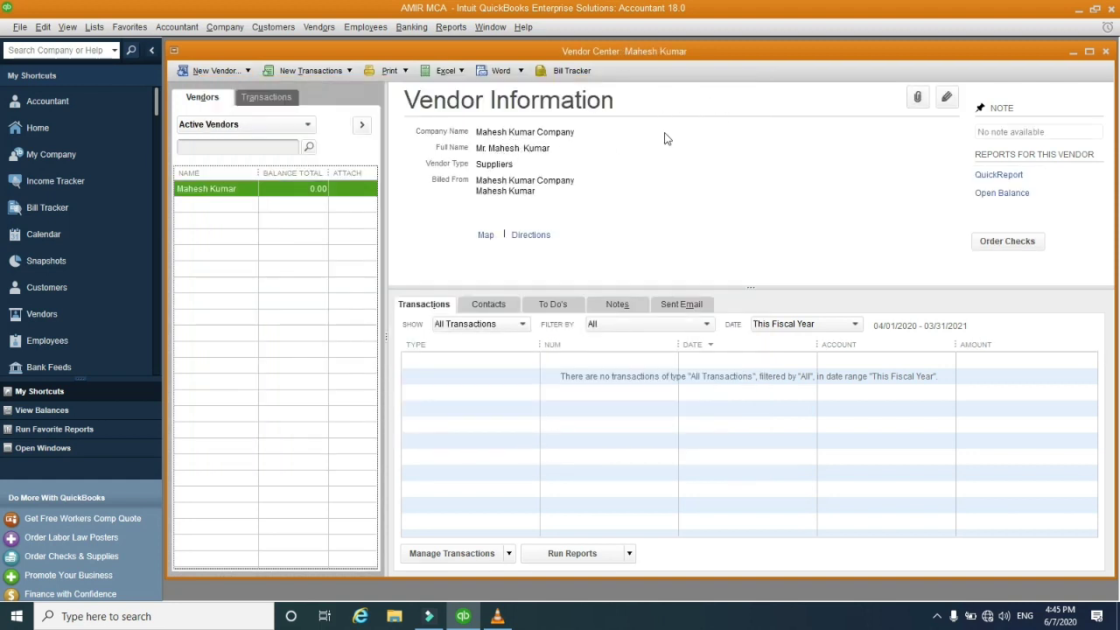
click(920, 100)
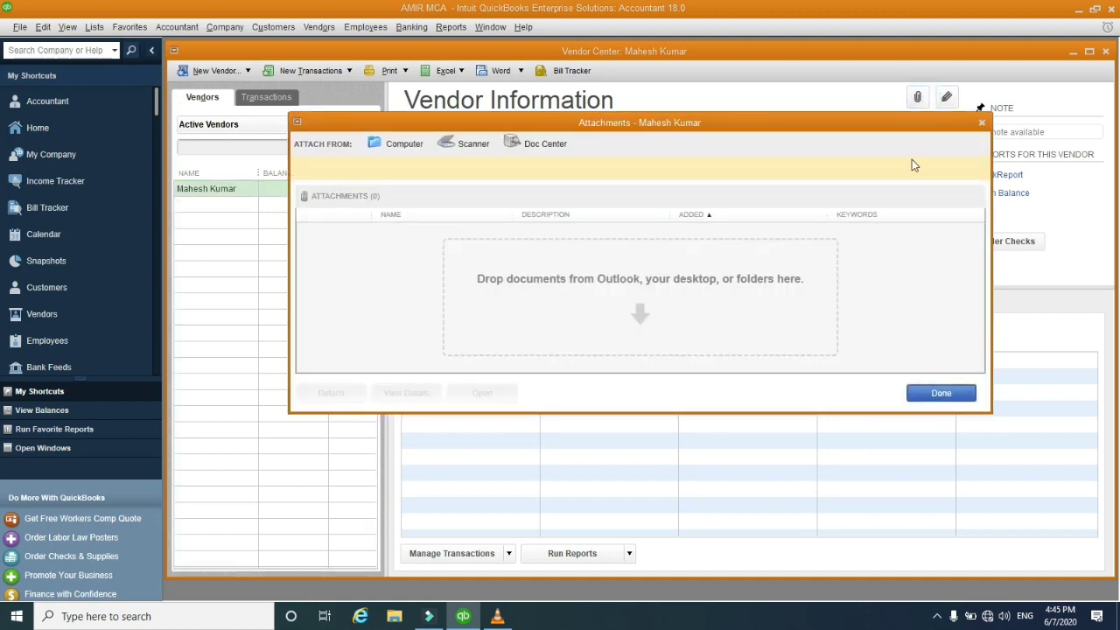
click(412, 153)
click(356, 397)
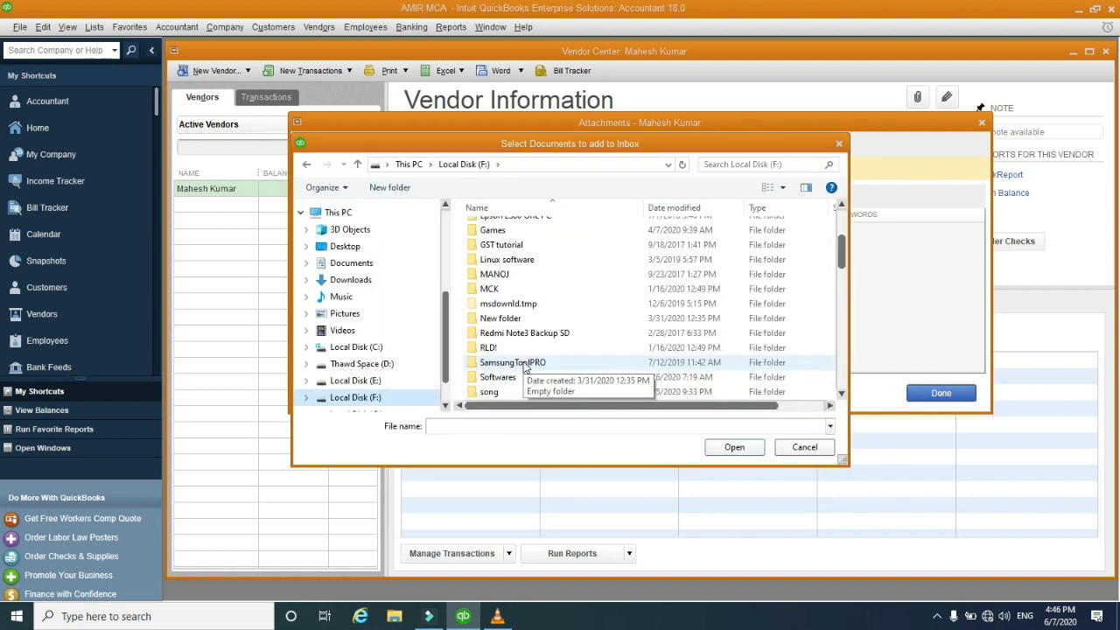
scroll(526, 366, down, 2)
click(506, 366)
double_click(506, 366)
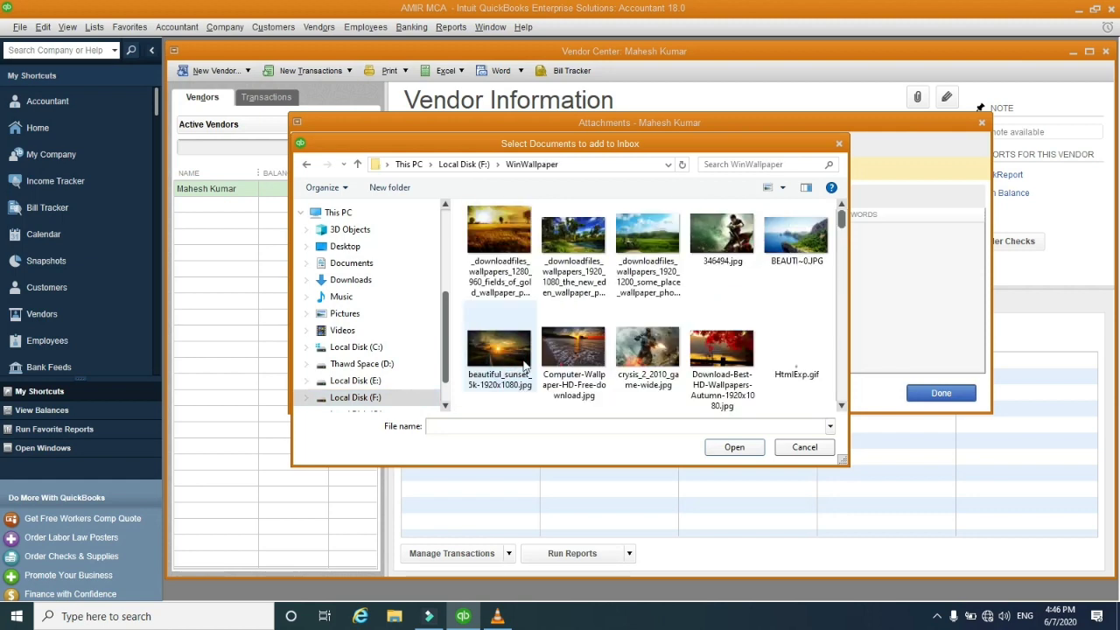
click(715, 249)
click(734, 447)
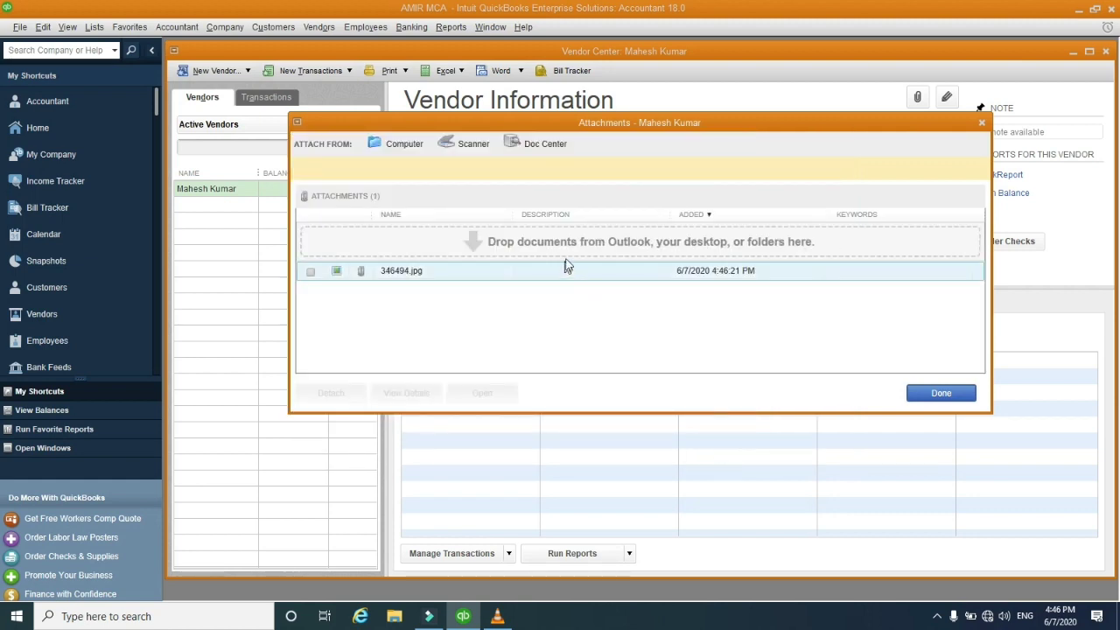
click(929, 393)
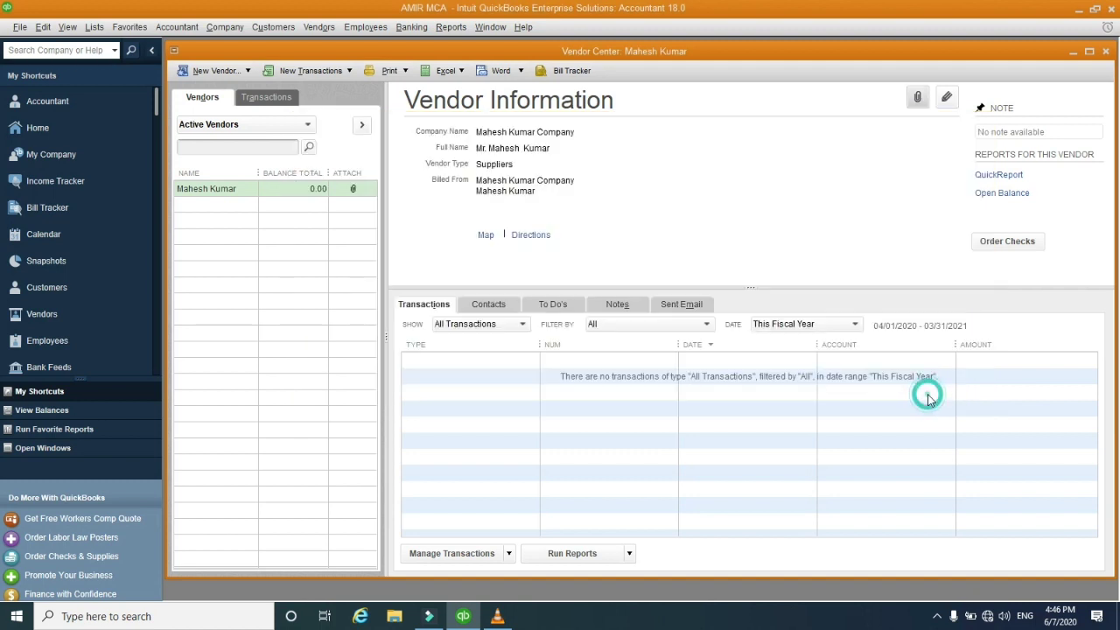
- Open the attached 346494.jpg image to confirm it displays, then close the attachments
click(354, 189)
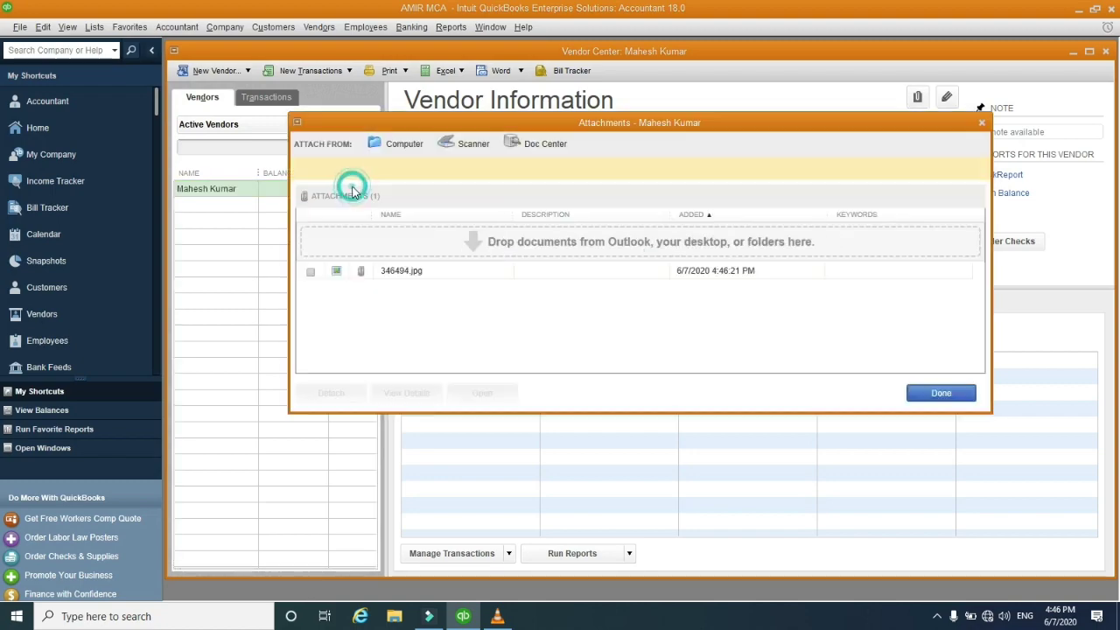
double_click(407, 273)
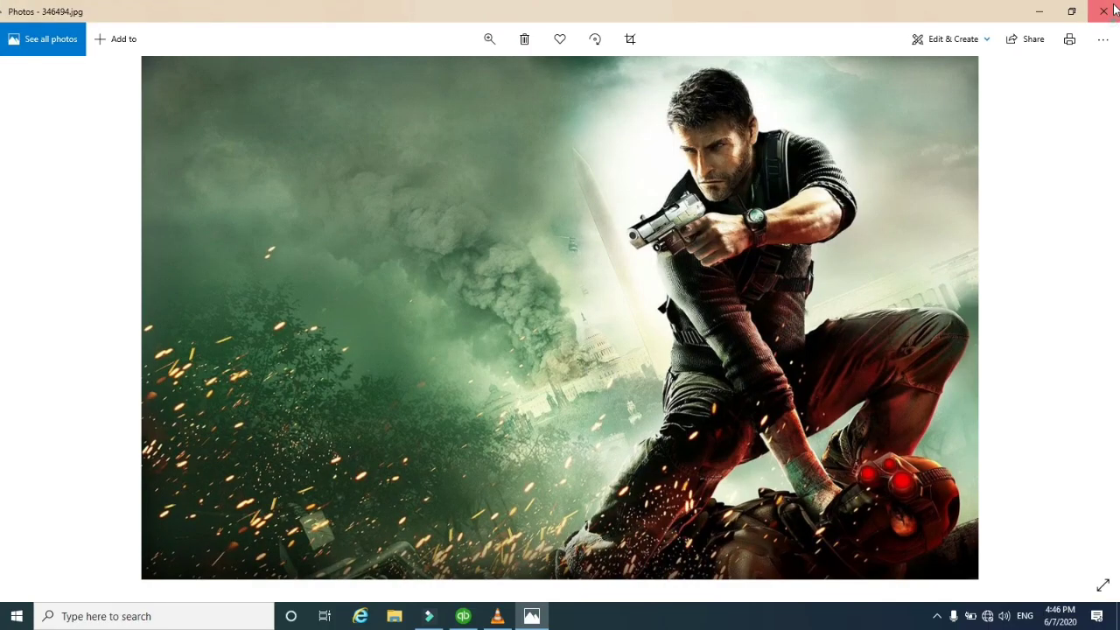
click(1114, 7)
click(939, 395)
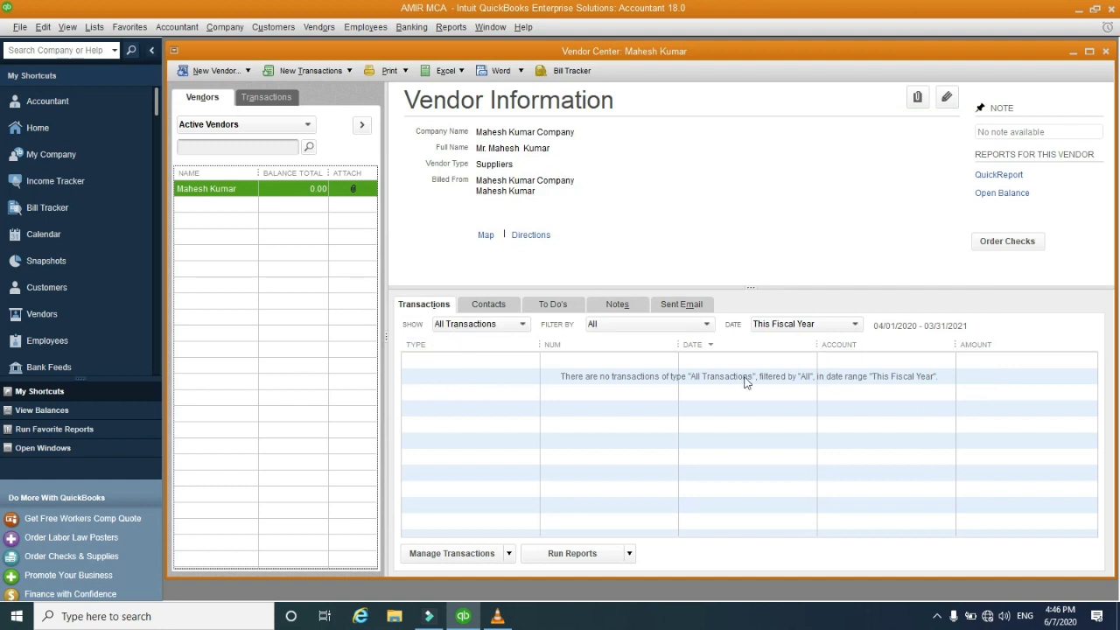
- Look through the vendor's contacts, to-do, notes and sent email, returning to transactions
click(482, 303)
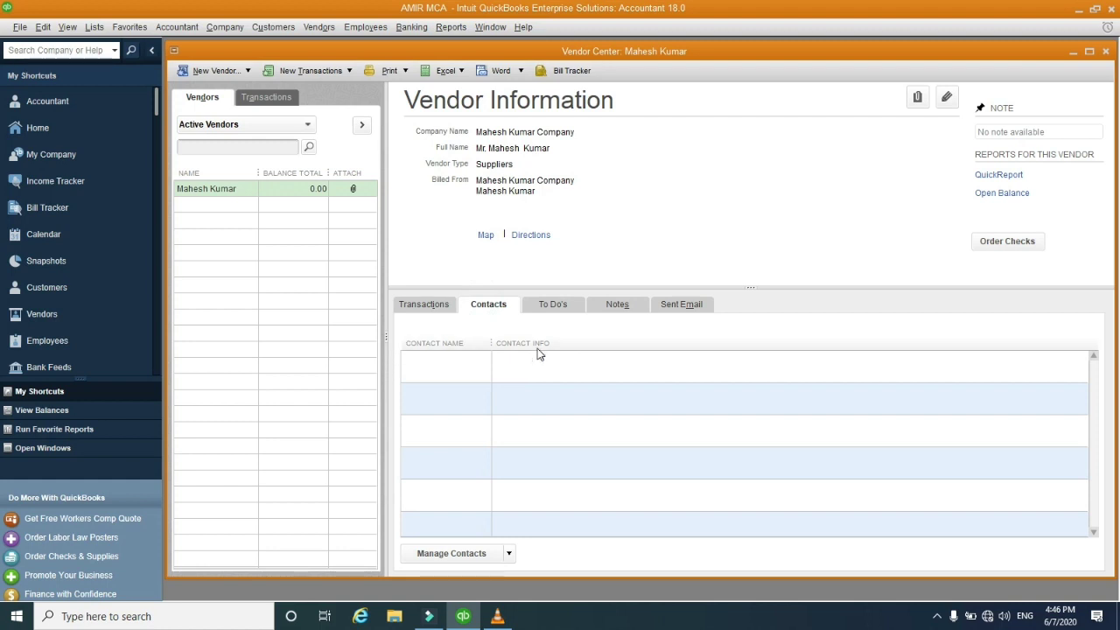
click(558, 308)
click(607, 308)
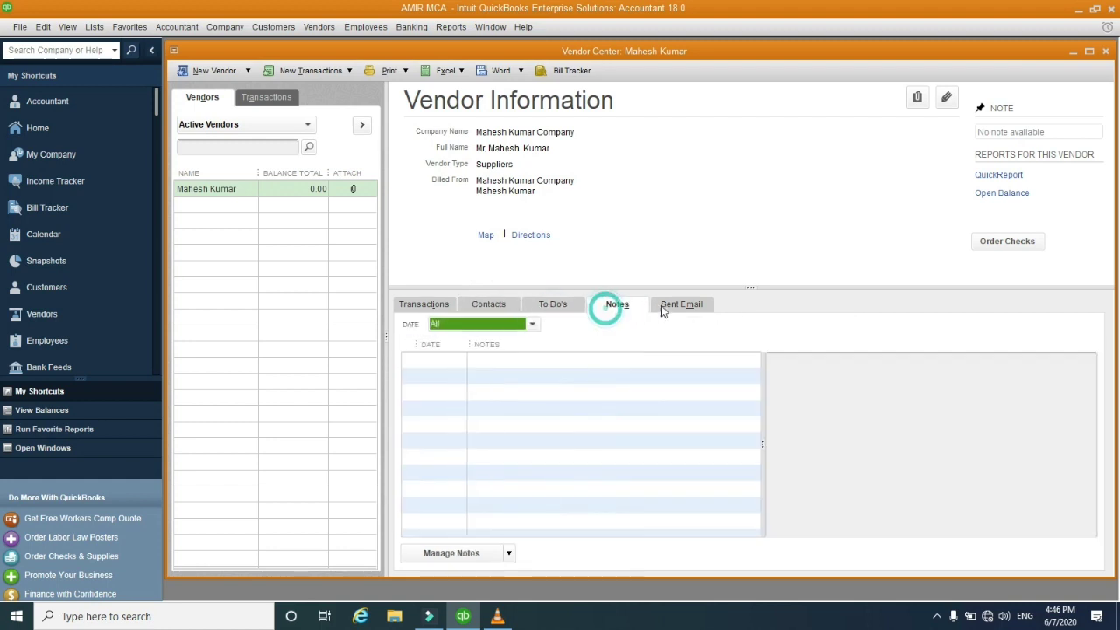
click(662, 308)
click(433, 308)
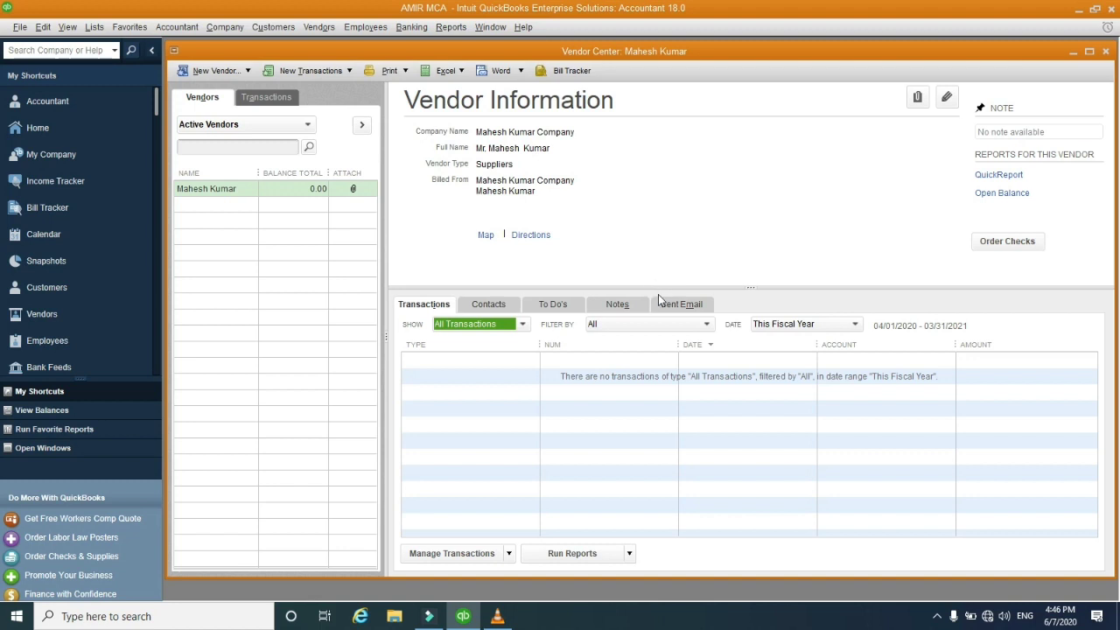
- Preview the vendor information printout, then cancel without printing
click(391, 72)
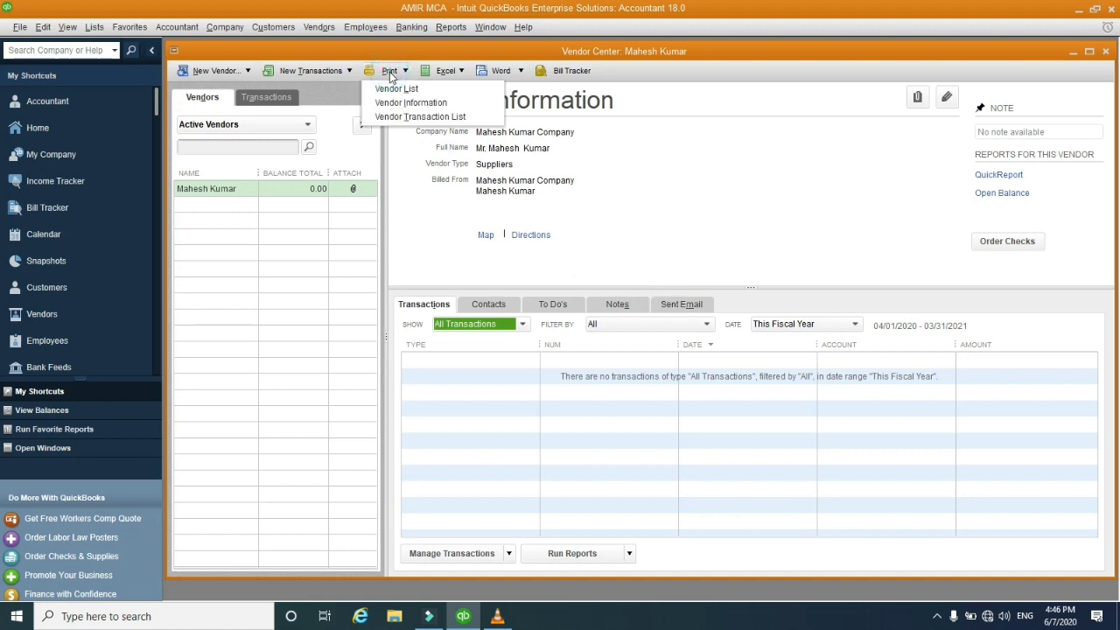
click(411, 102)
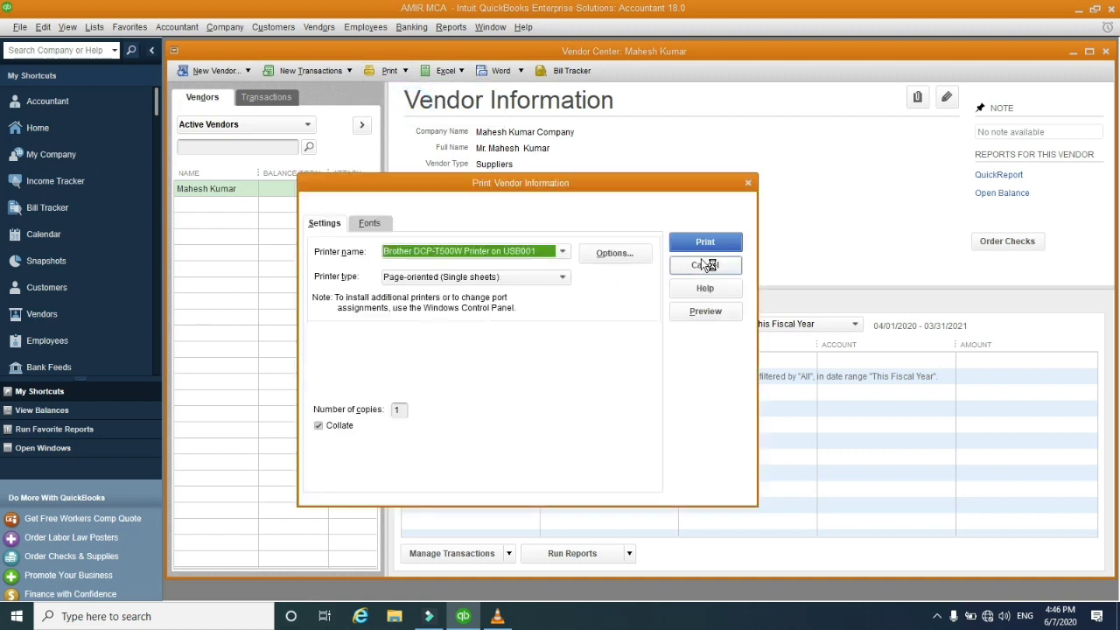
click(710, 316)
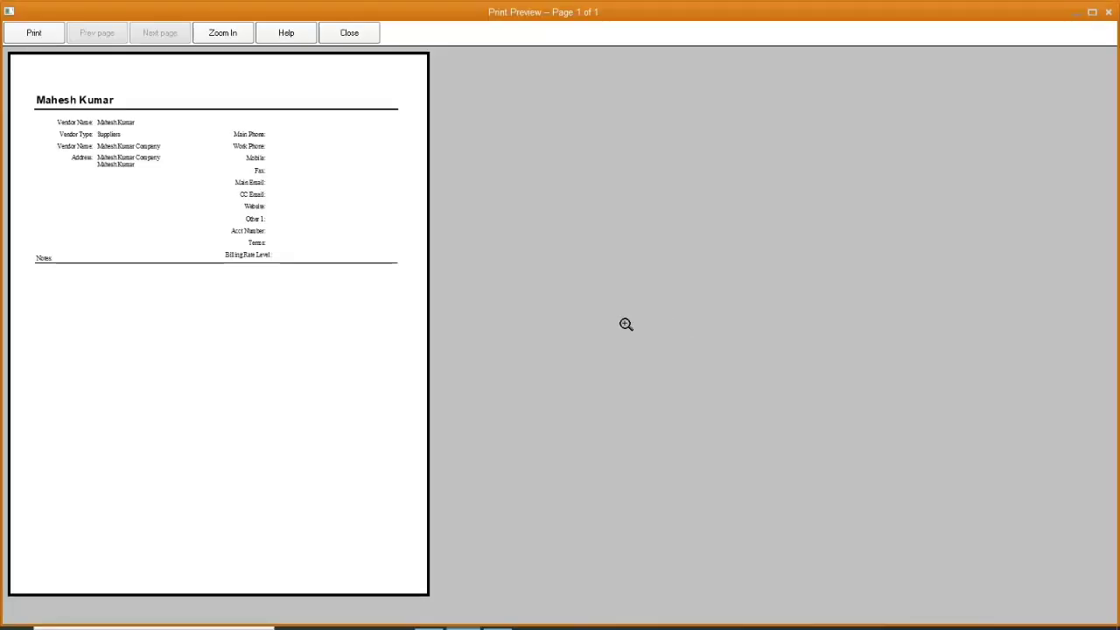
click(154, 188)
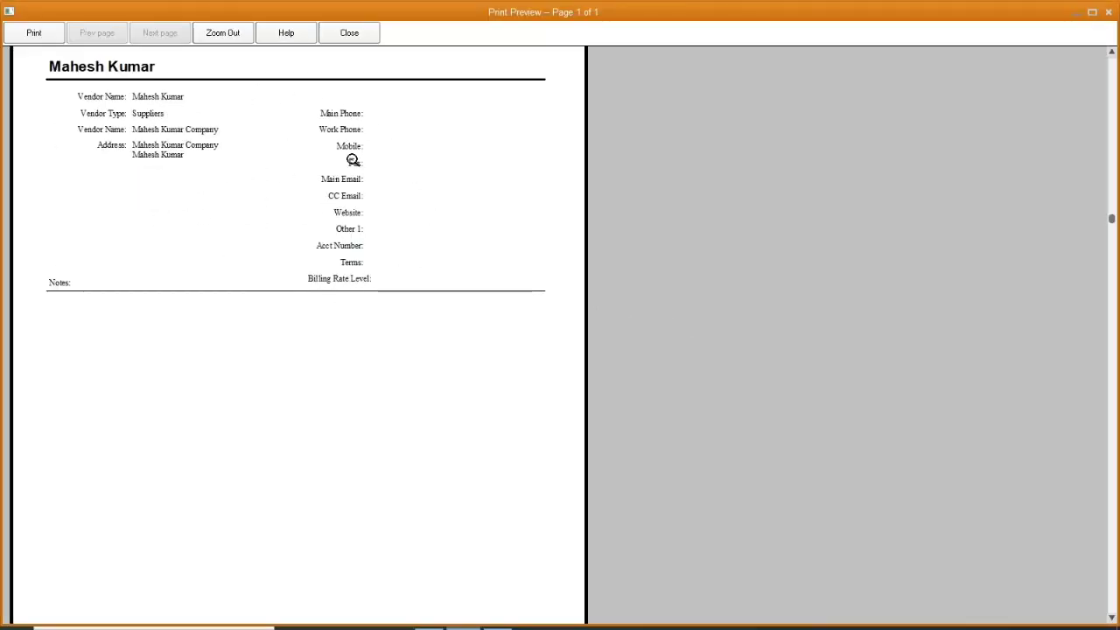
click(1109, 12)
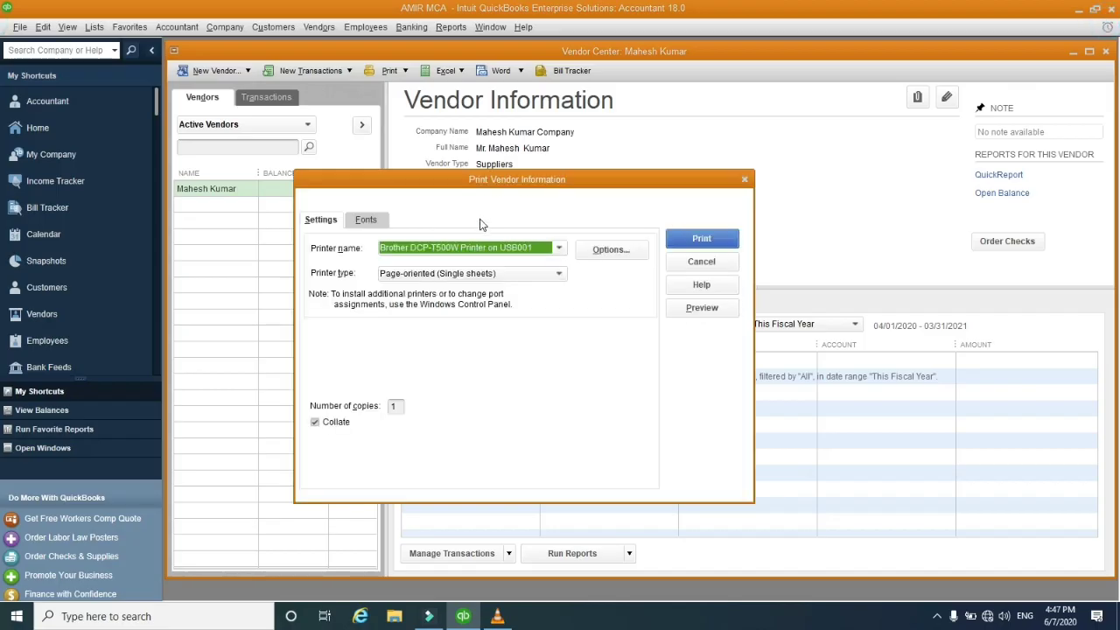
click(714, 264)
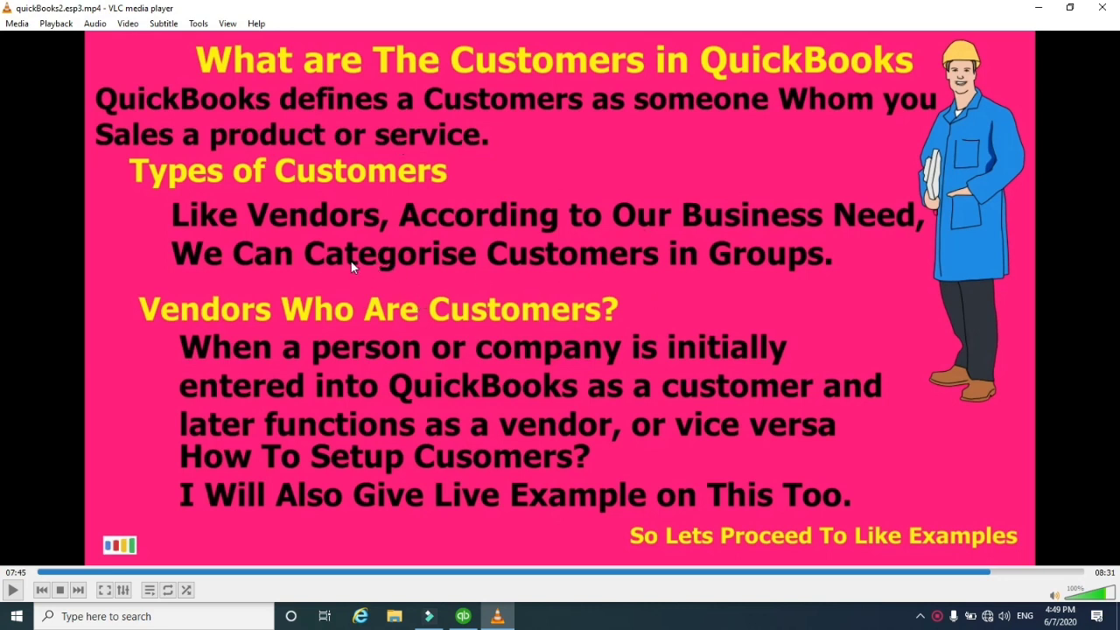
- Bring QuickBooks back to the front from the taskbar after the customers slide
click(466, 617)
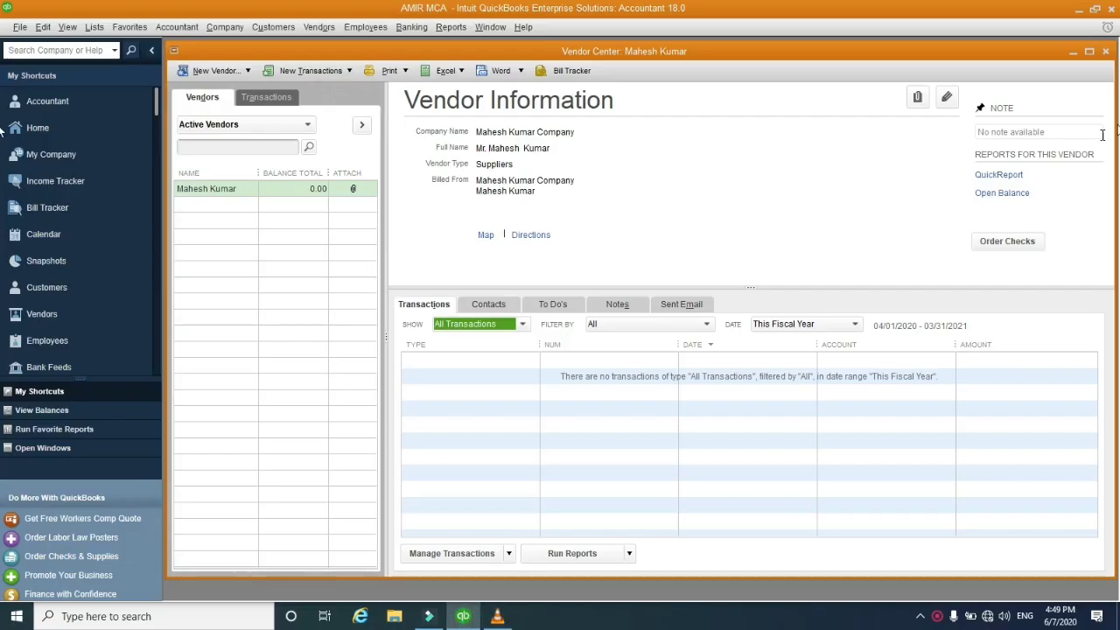
- Close the Vendor Center and open a blank New Customer form from the Customer Center
click(1105, 53)
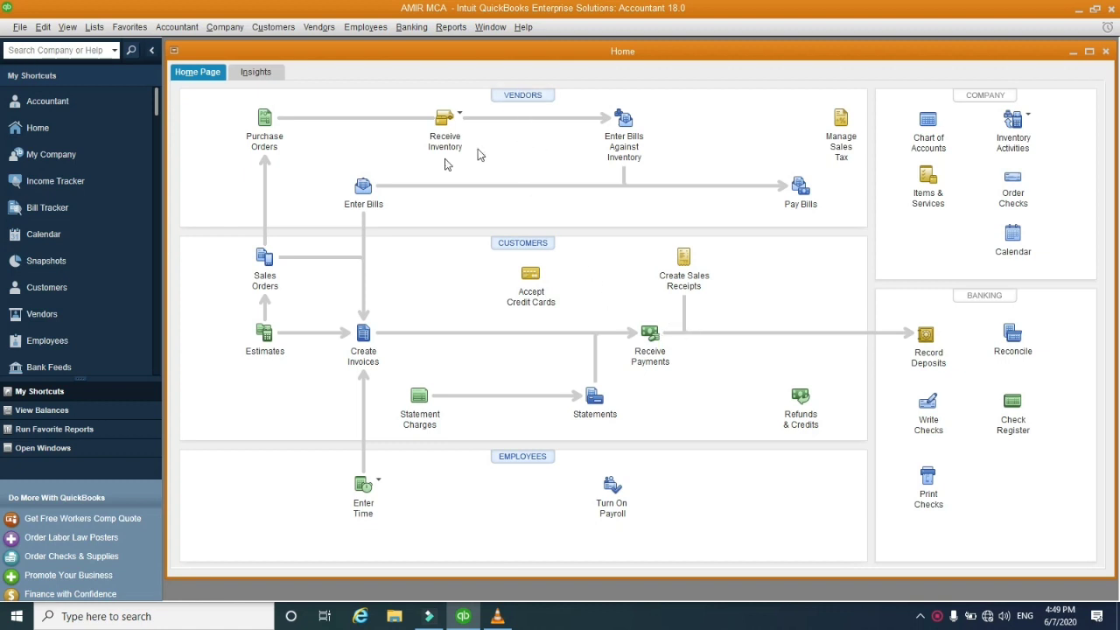
click(278, 29)
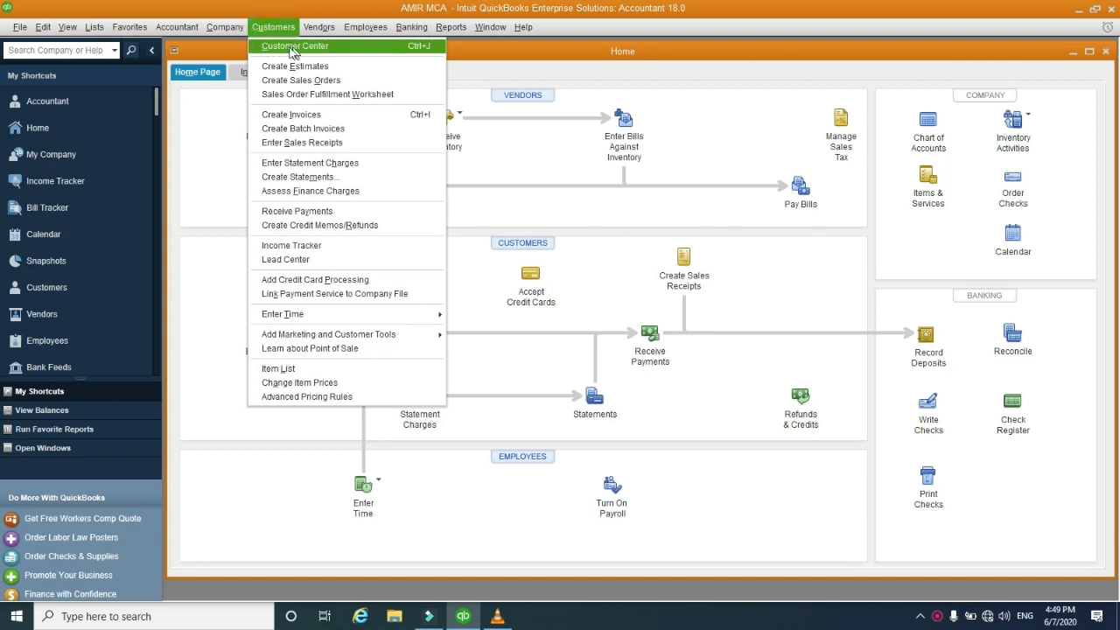
click(470, 50)
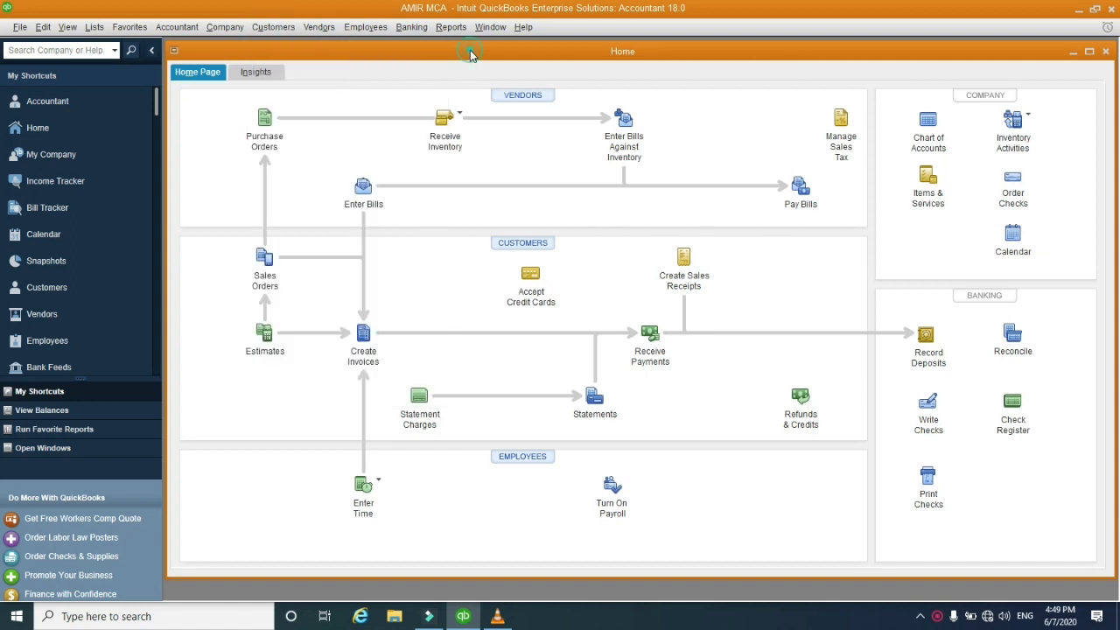
click(520, 250)
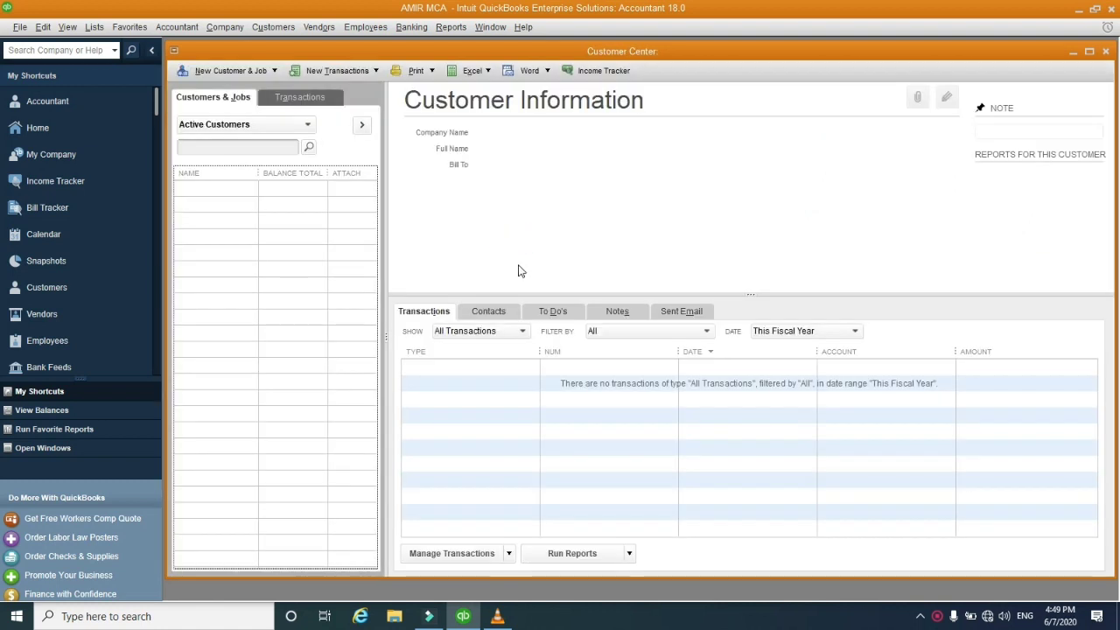
click(255, 75)
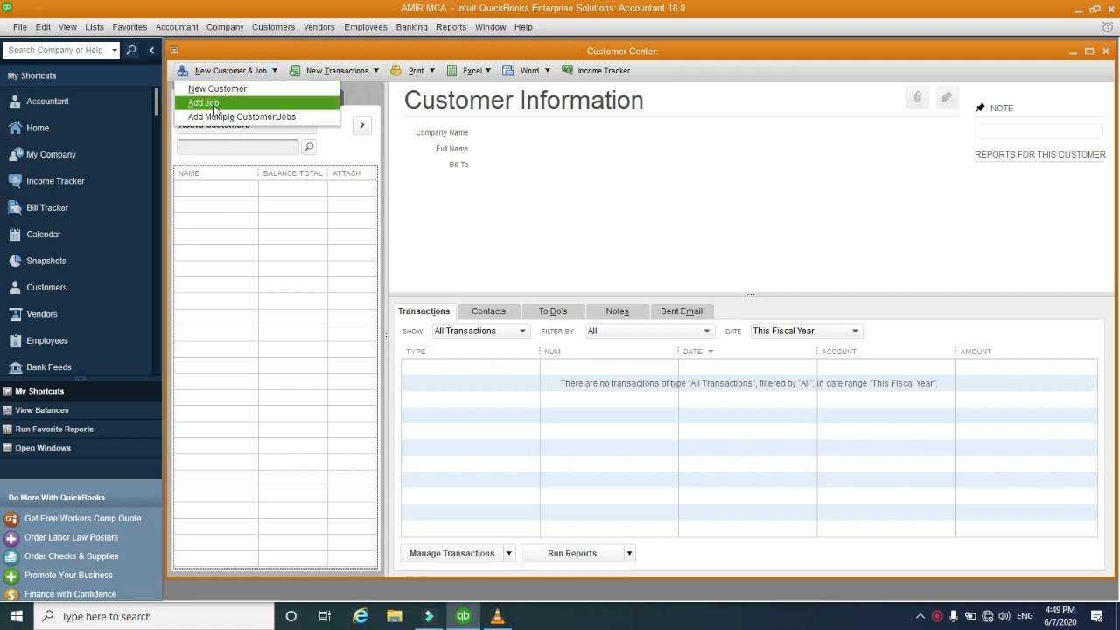
click(217, 91)
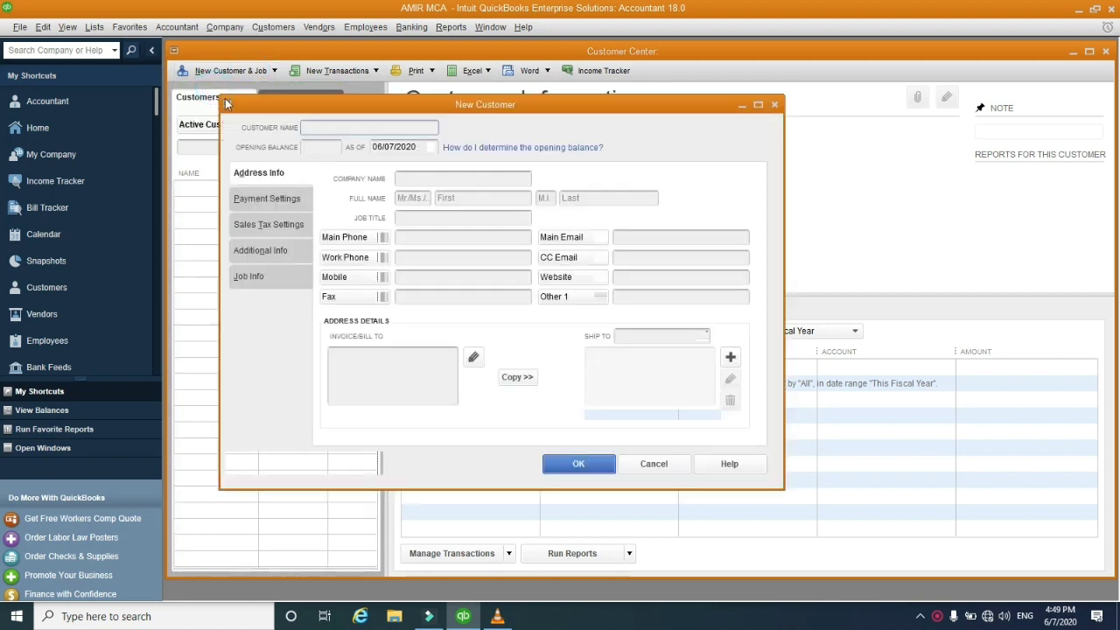
- Enter the customer name, company name, and the contact's full name with title Mr
click(337, 131)
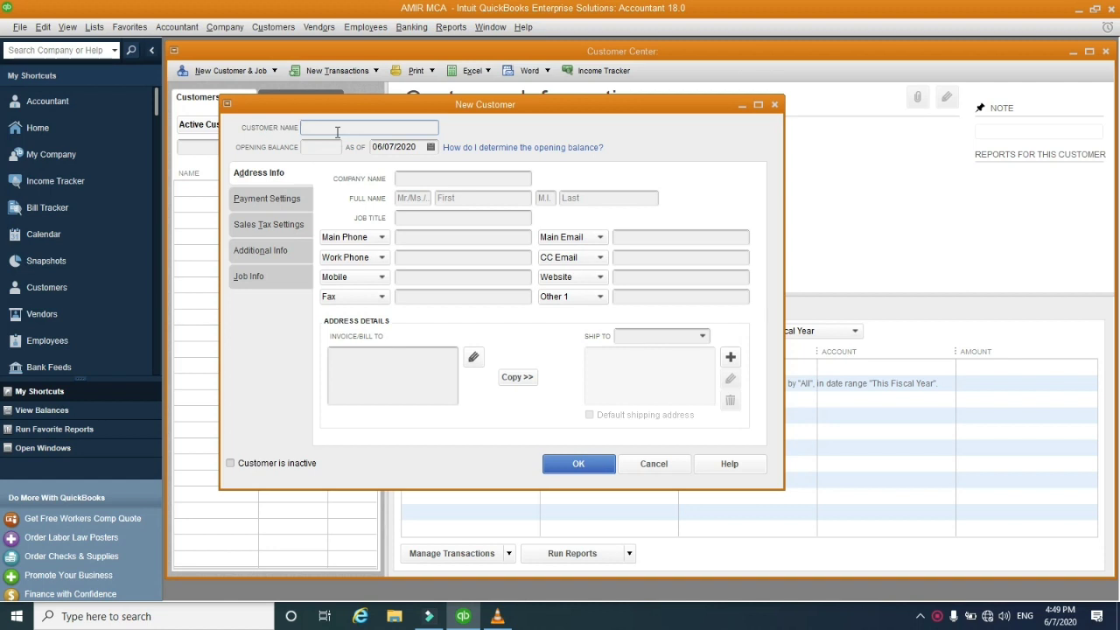
text(Raman Kumar)
click(321, 147)
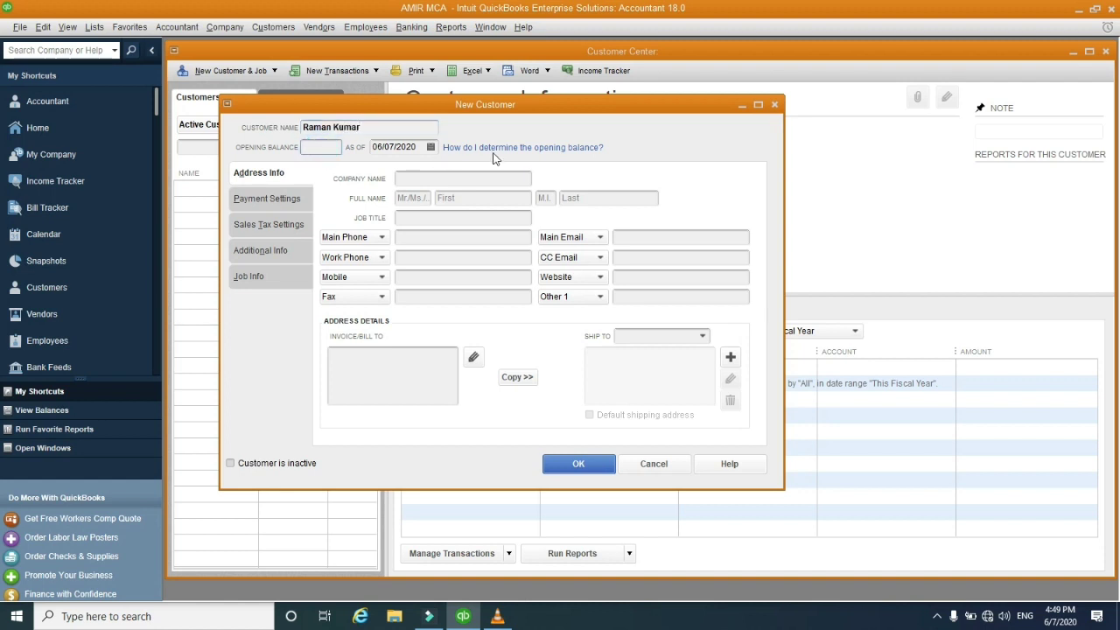
click(410, 176)
text(Raman Kumar)
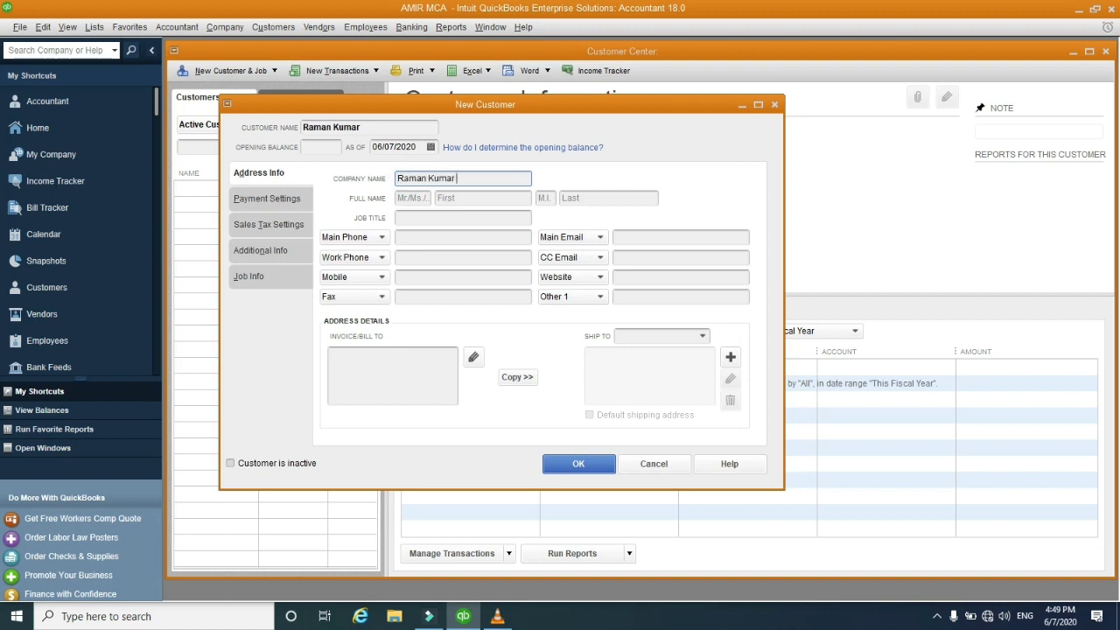
text( Company)
click(421, 199)
text(Mr)
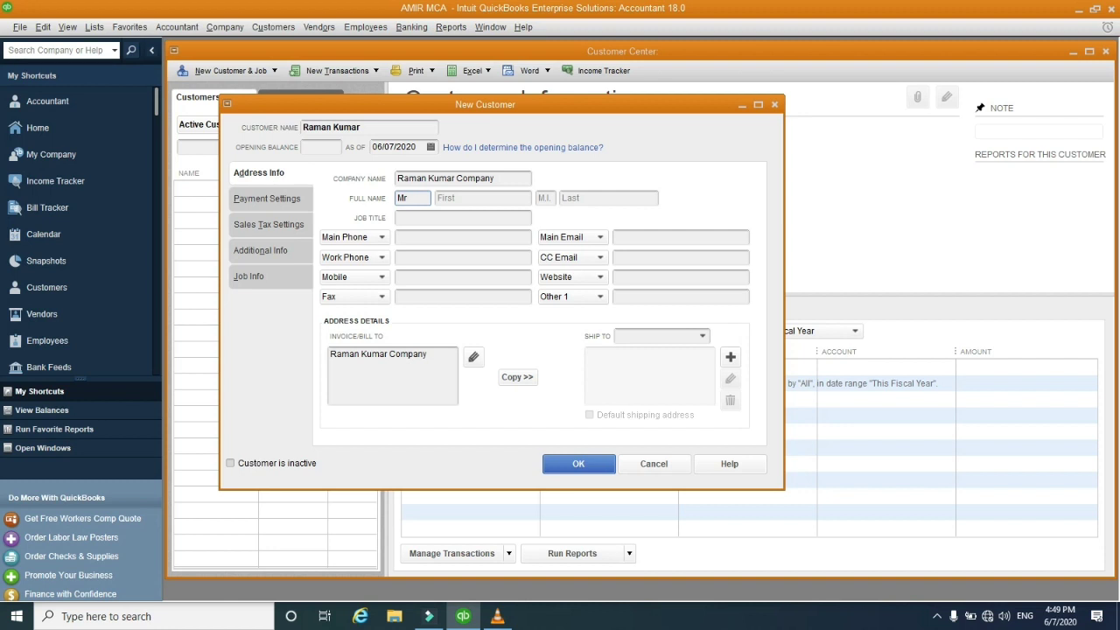
text(.)
click(451, 198)
text(Raman)
click(573, 199)
text(Kumar)
- Set job title Student, copy the billing address to shipping, and save the customer
click(428, 218)
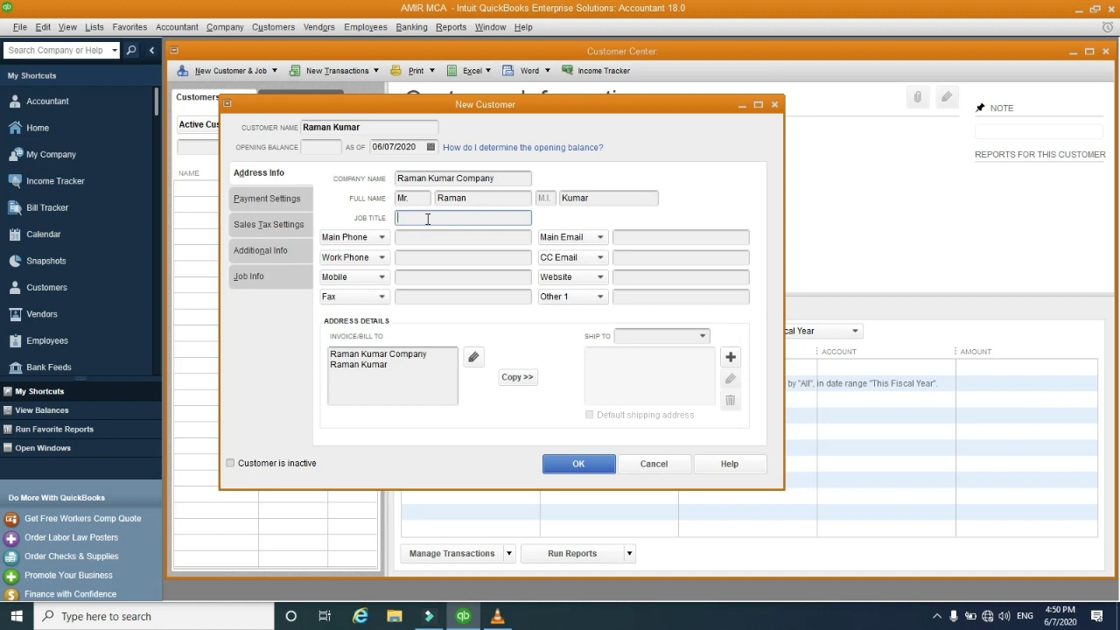
text(Custome)
key(BackSpace)
key(BackSpace)
key(BackSpace)
key(BackSpace)
key(BackSpace)
key(BackSpace)
text(Stu)
click(437, 239)
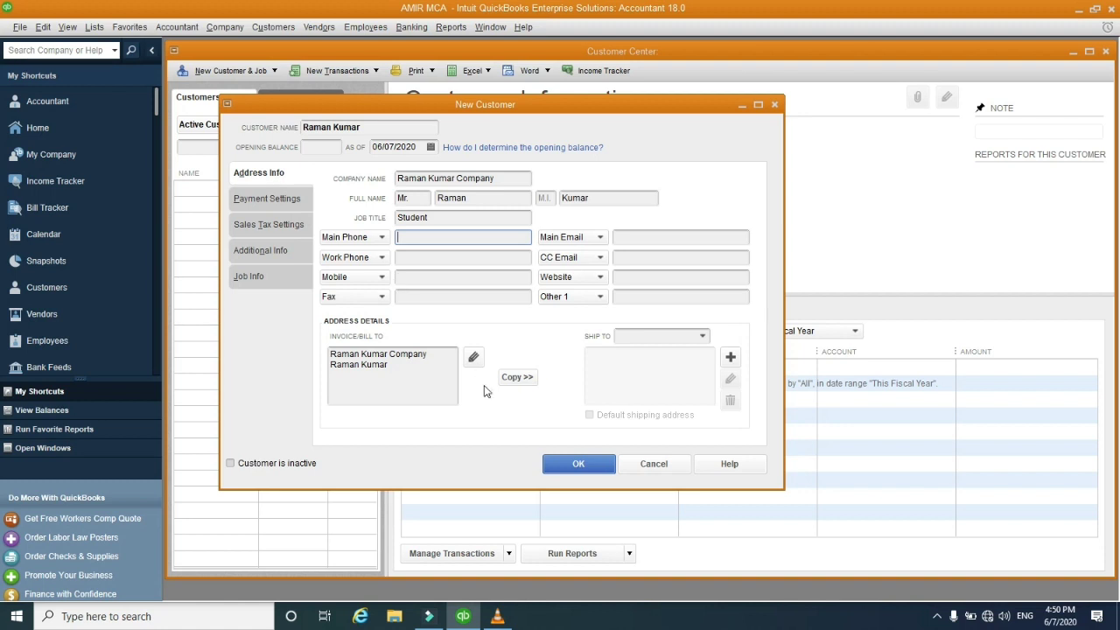
click(517, 379)
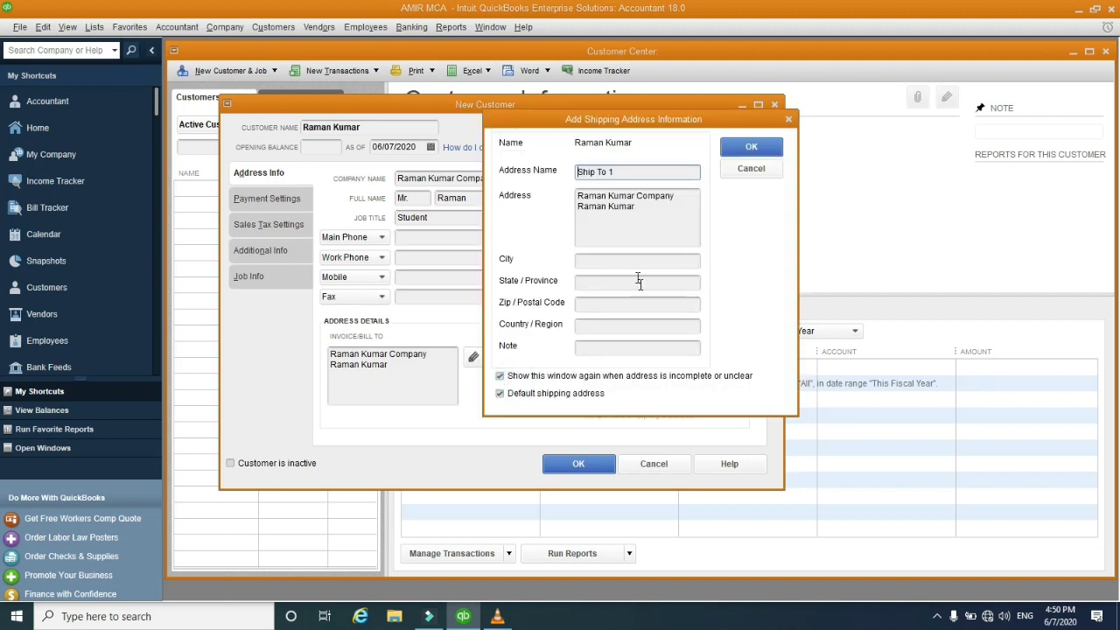
click(738, 154)
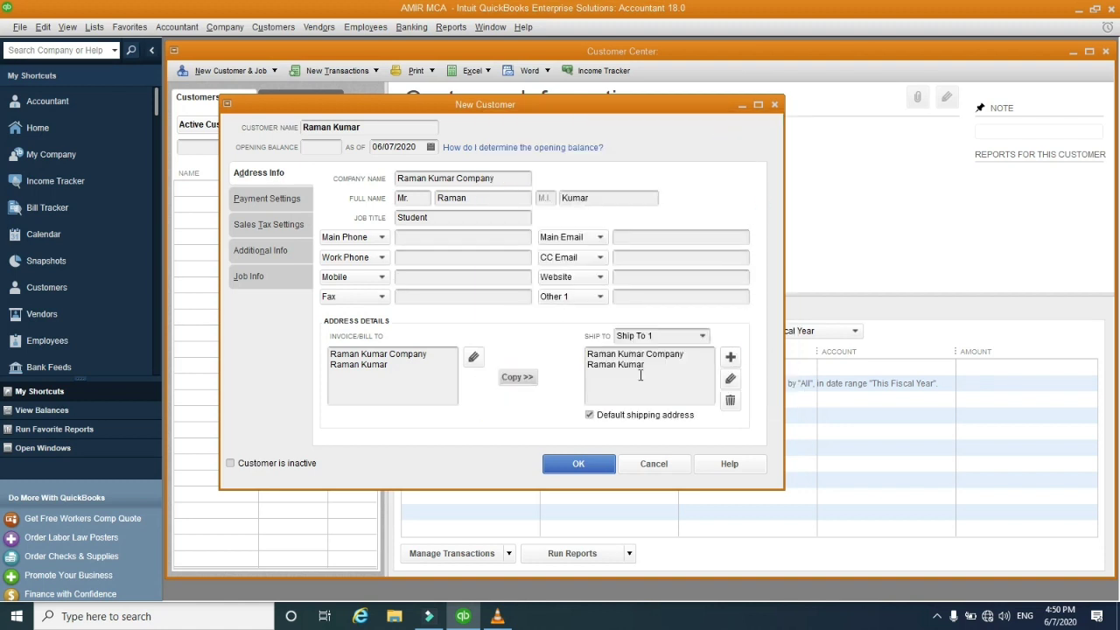
click(600, 467)
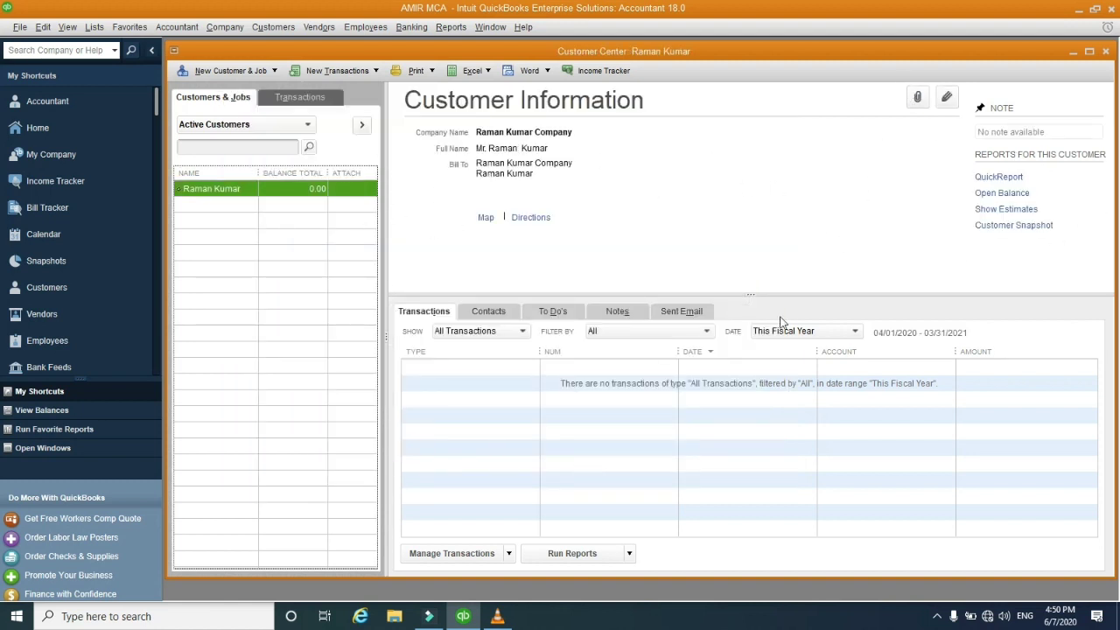
double_click(212, 191)
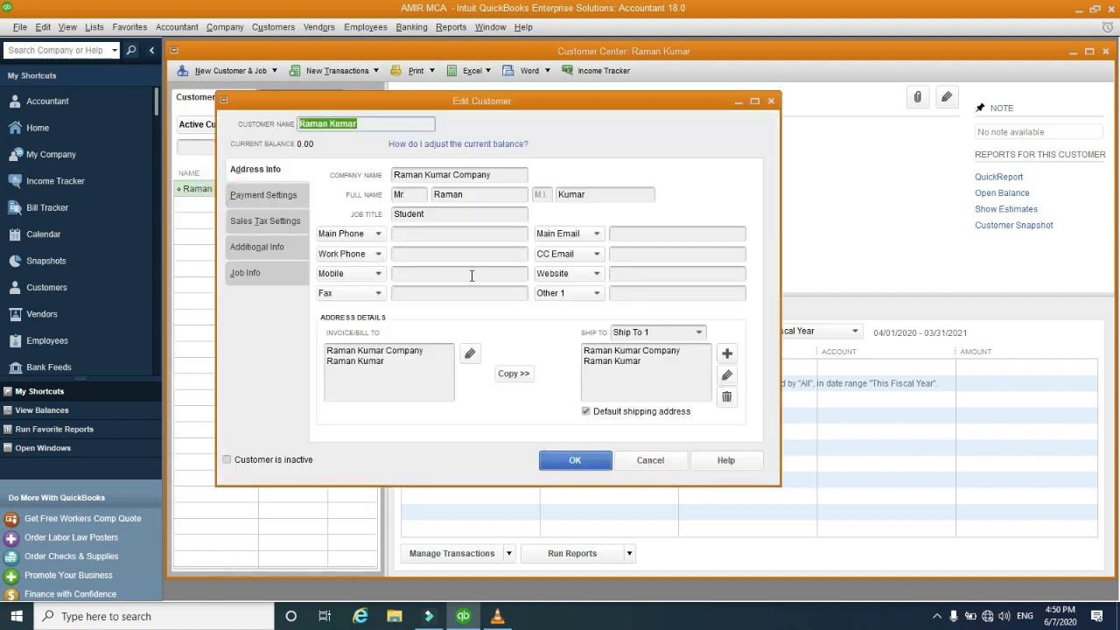
click(649, 460)
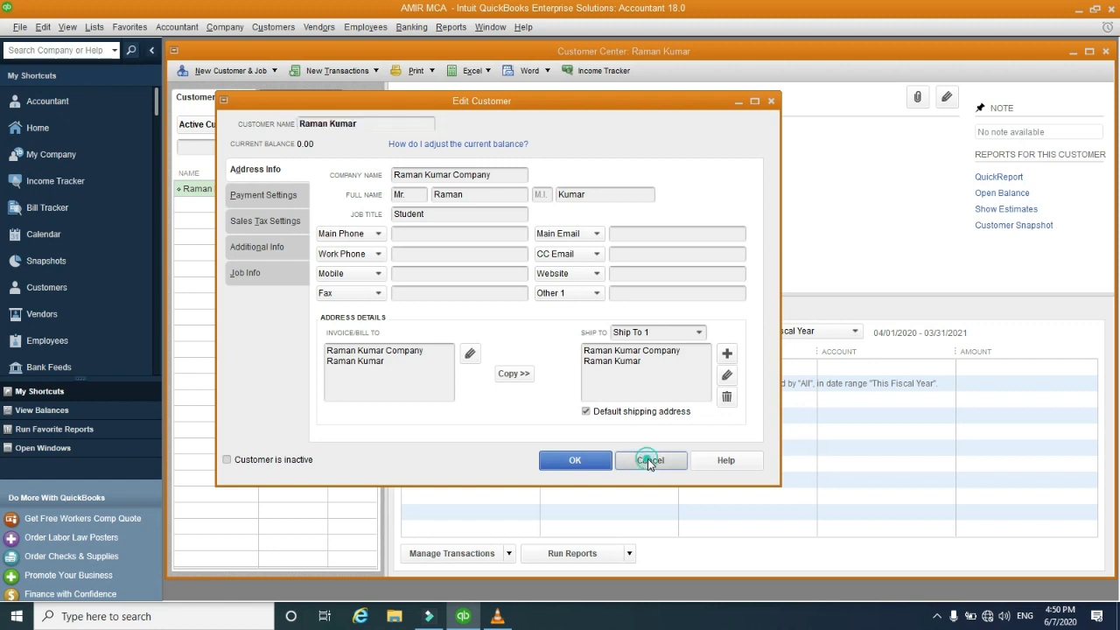
click(426, 72)
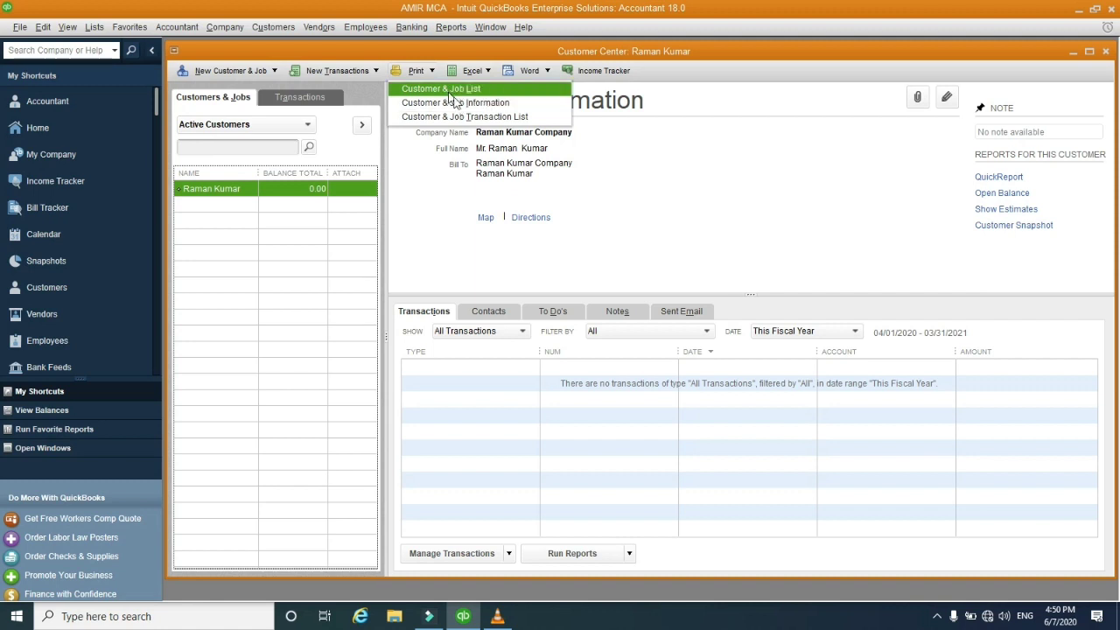
click(456, 104)
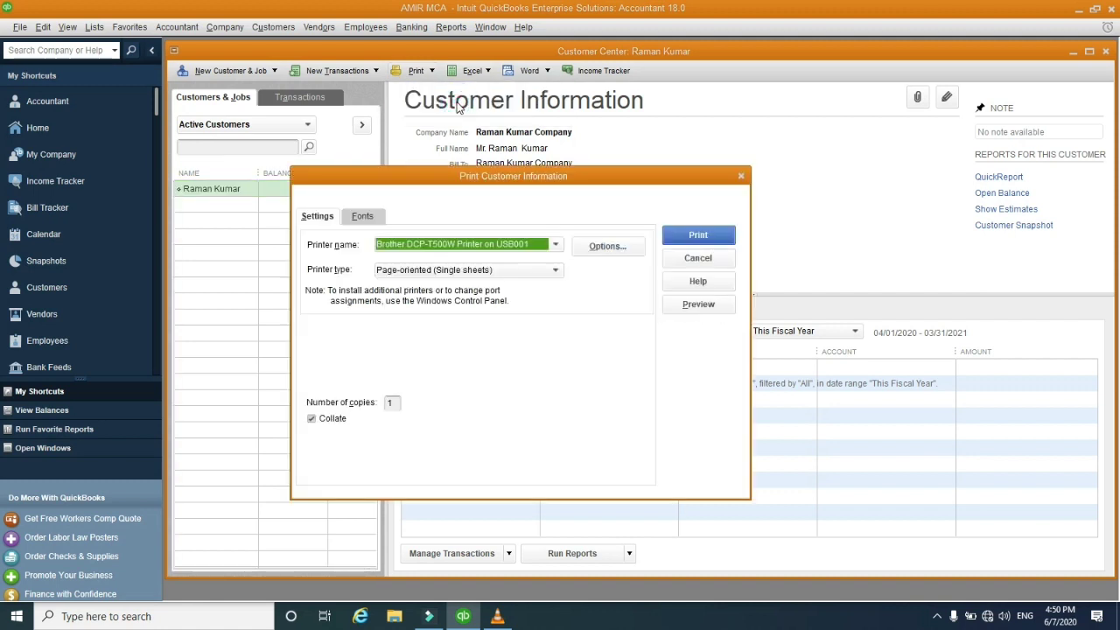
click(709, 304)
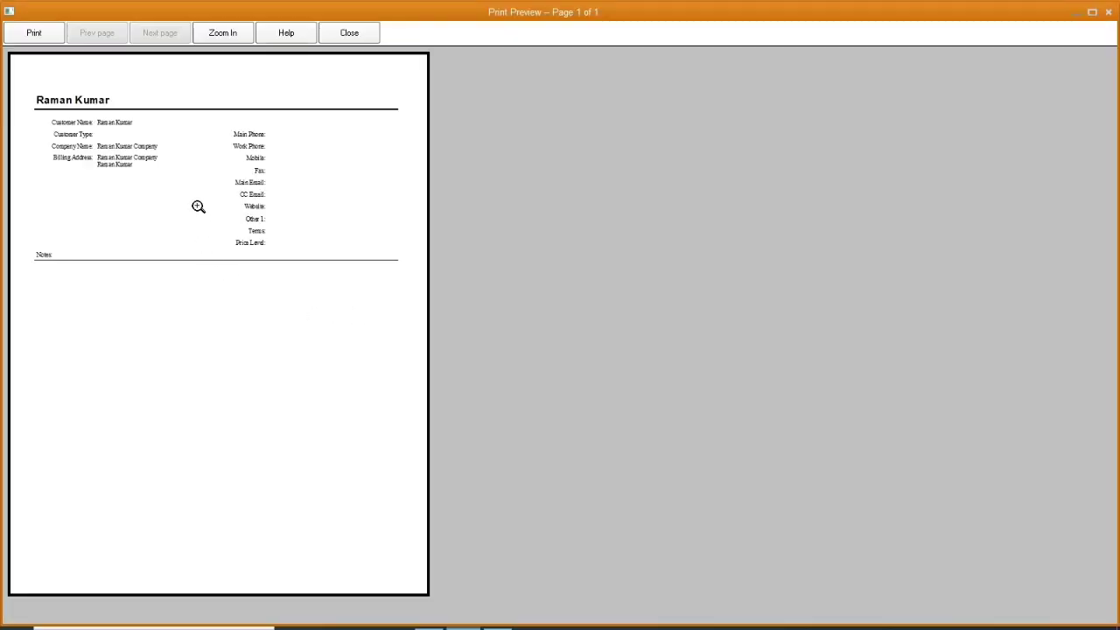
click(198, 205)
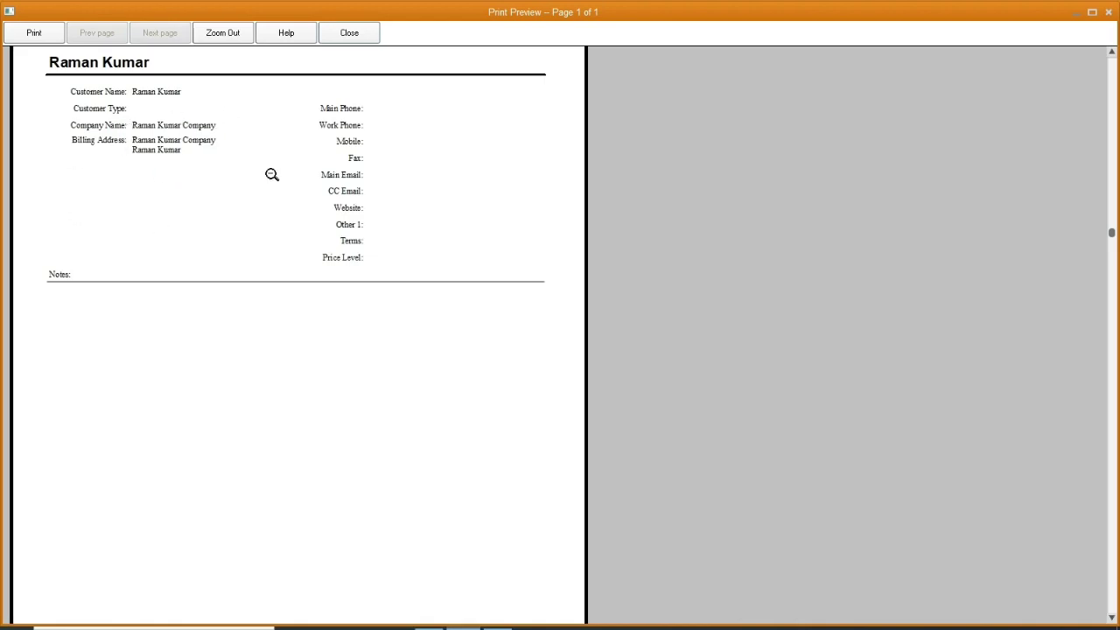
click(1110, 15)
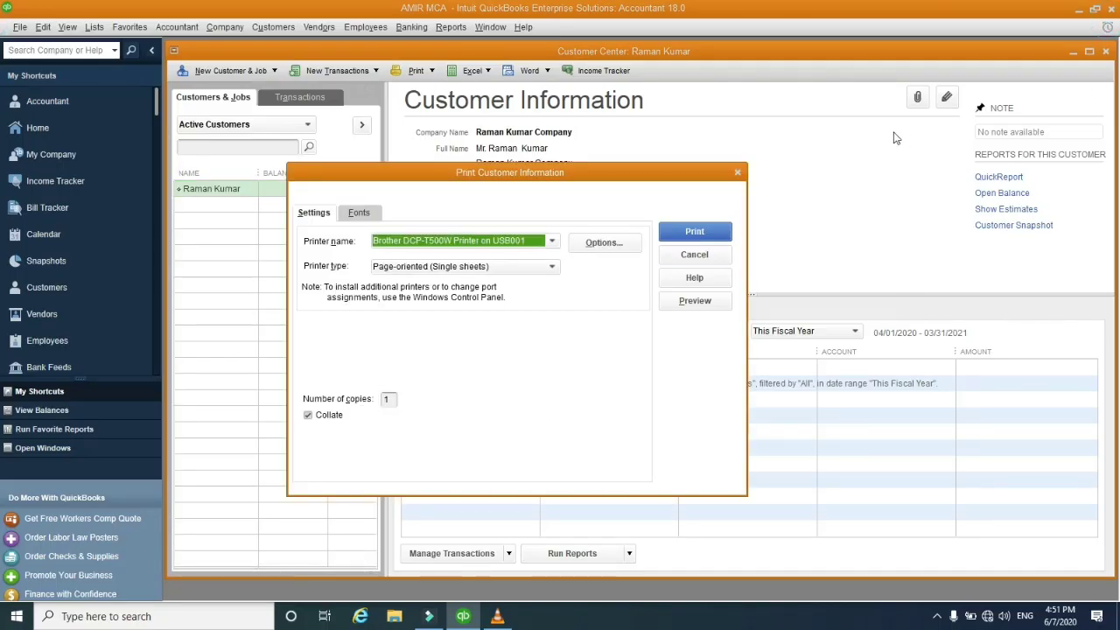
click(737, 172)
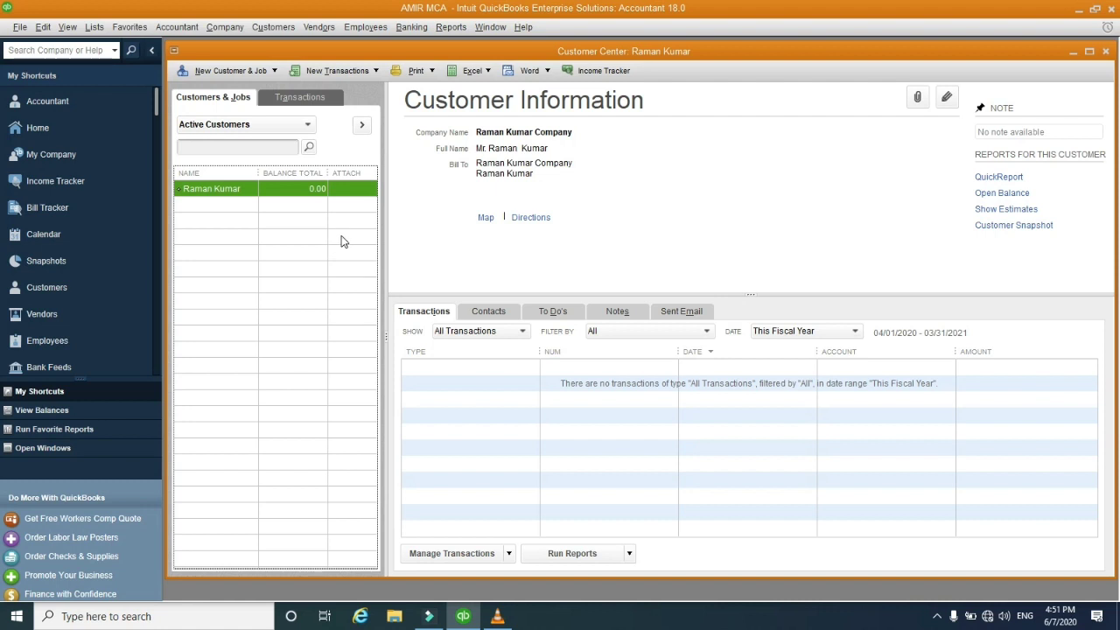
click(306, 104)
click(221, 101)
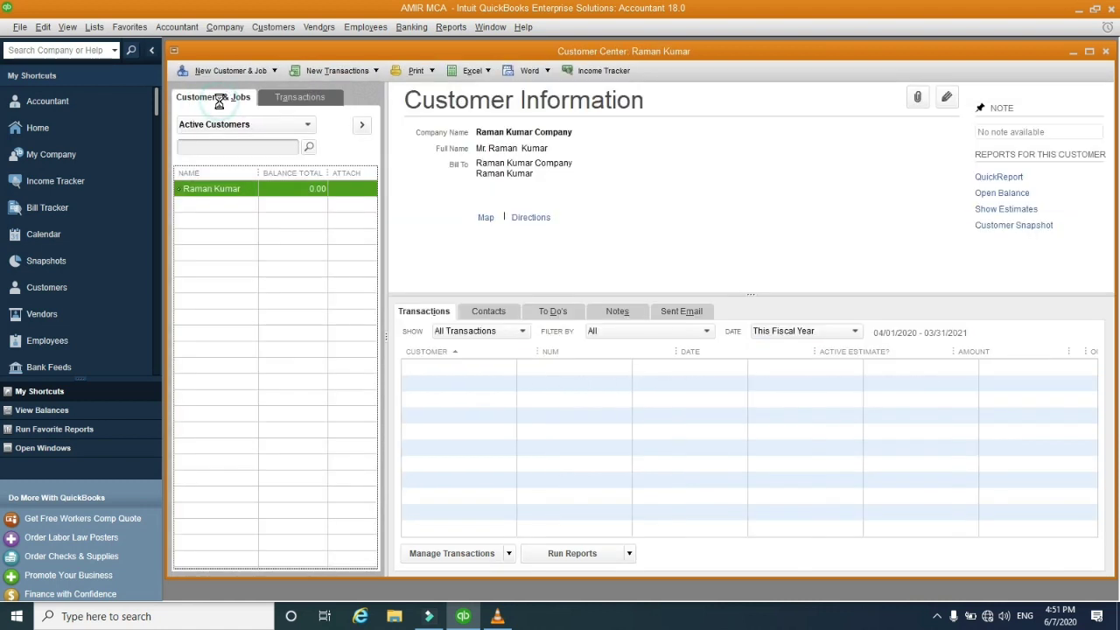